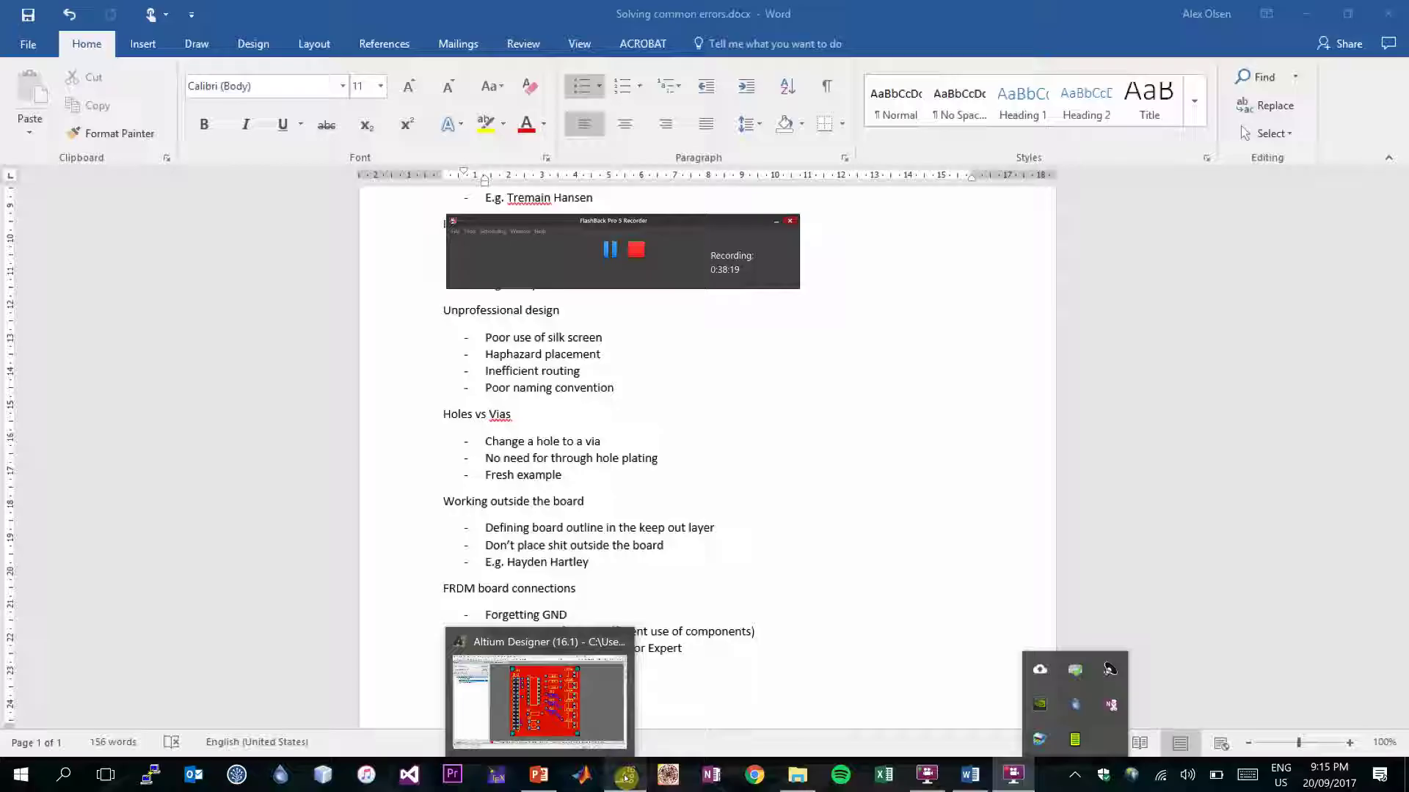
Step: Bring the Altium PCB layout forward and open the Design Rule Checker dialog from Tools
{"action": "left_click", "coordinate": [536, 693]}
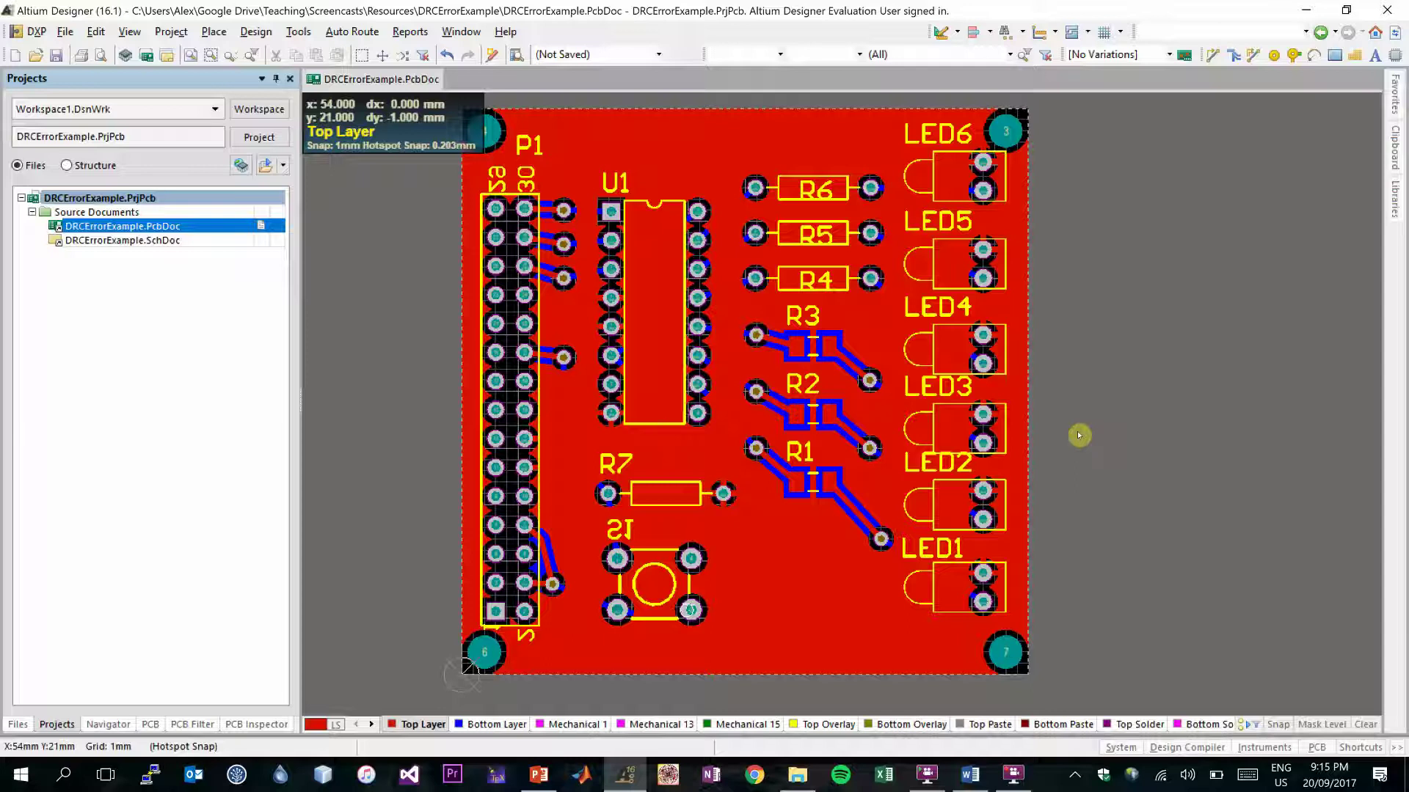
{"action": "left_click", "coordinate": [256, 31]}
{"action": "left_click", "coordinate": [256, 32]}
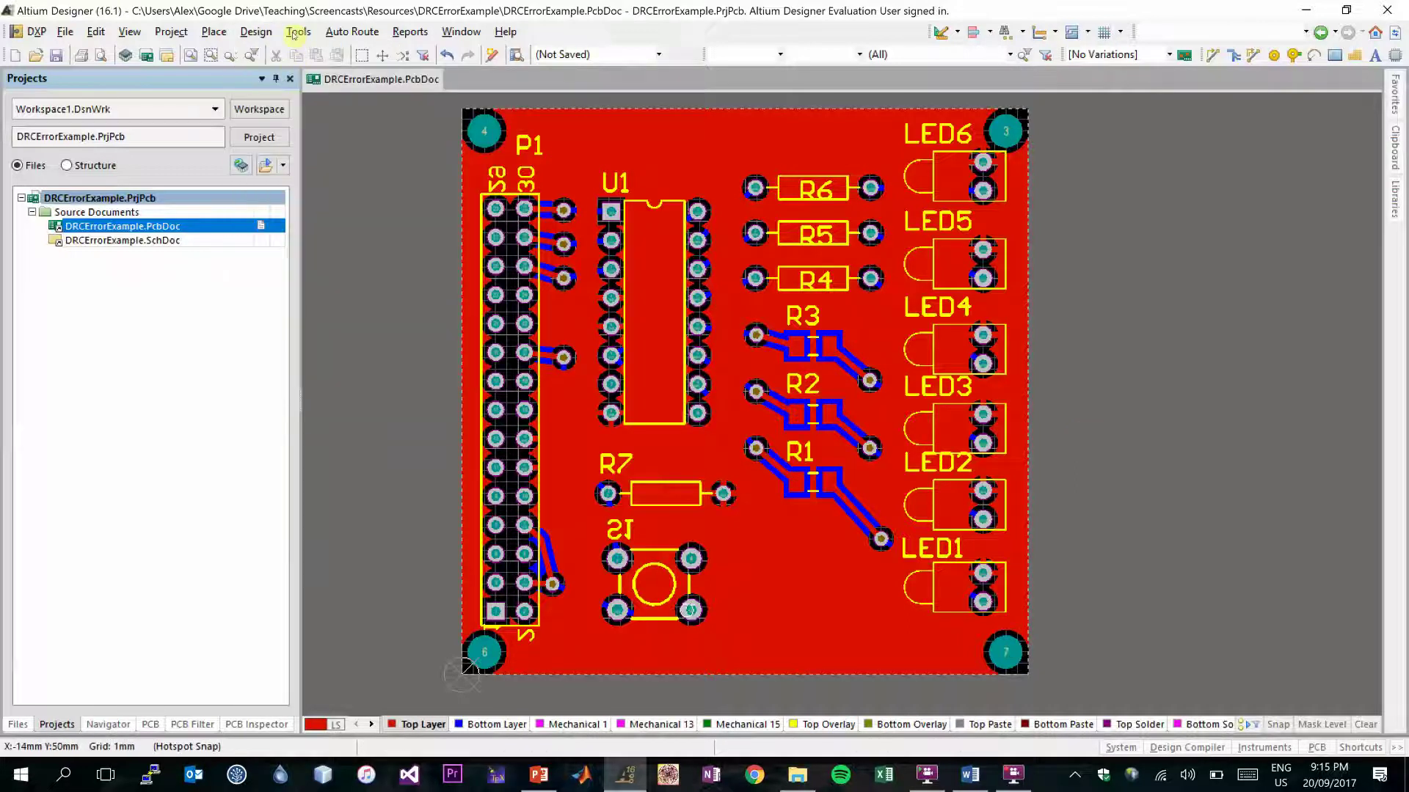
{"action": "left_click", "coordinate": [295, 31]}
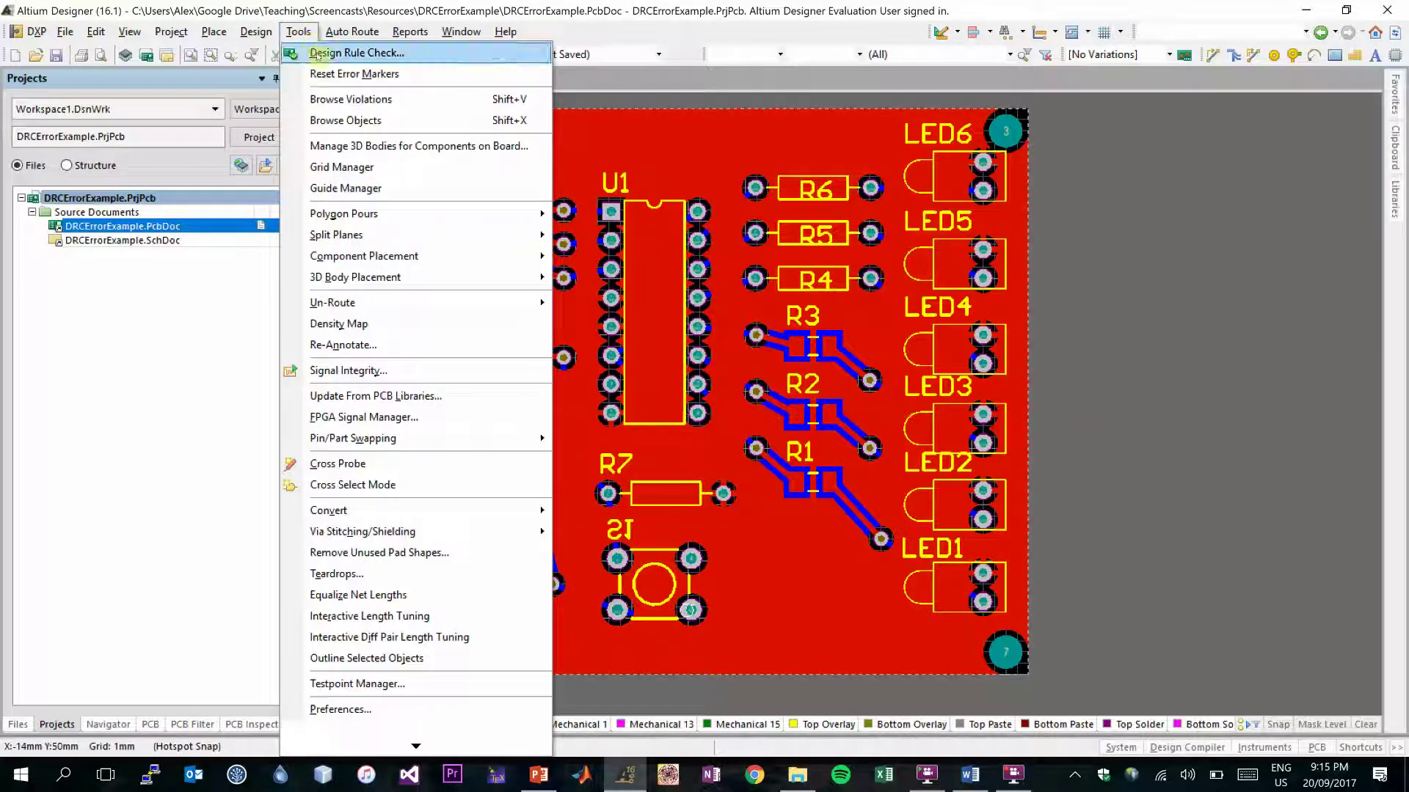
{"action": "left_click", "coordinate": [337, 55]}
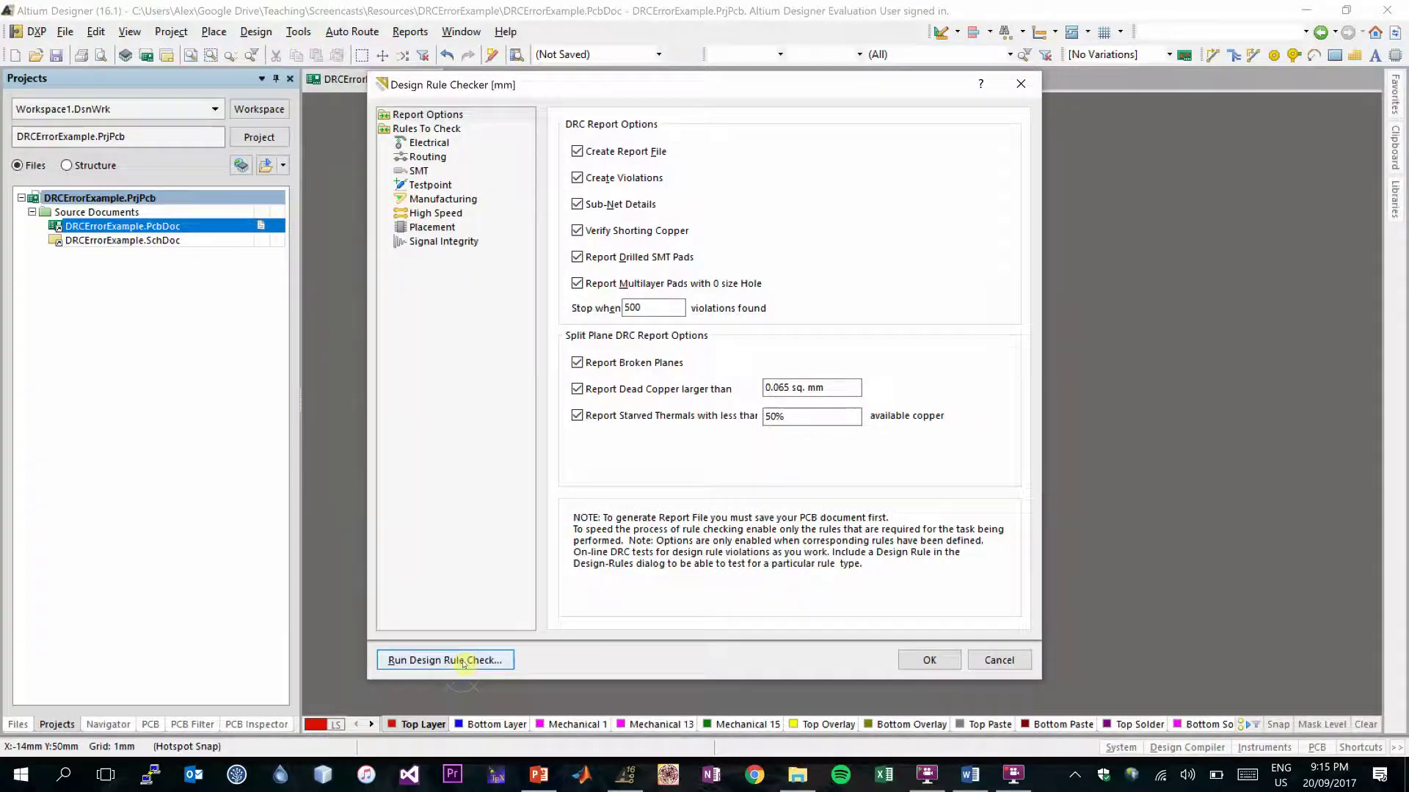
Step: Run the design rule check and move the Messages panel aside
{"action": "left_click", "coordinate": [463, 660]}
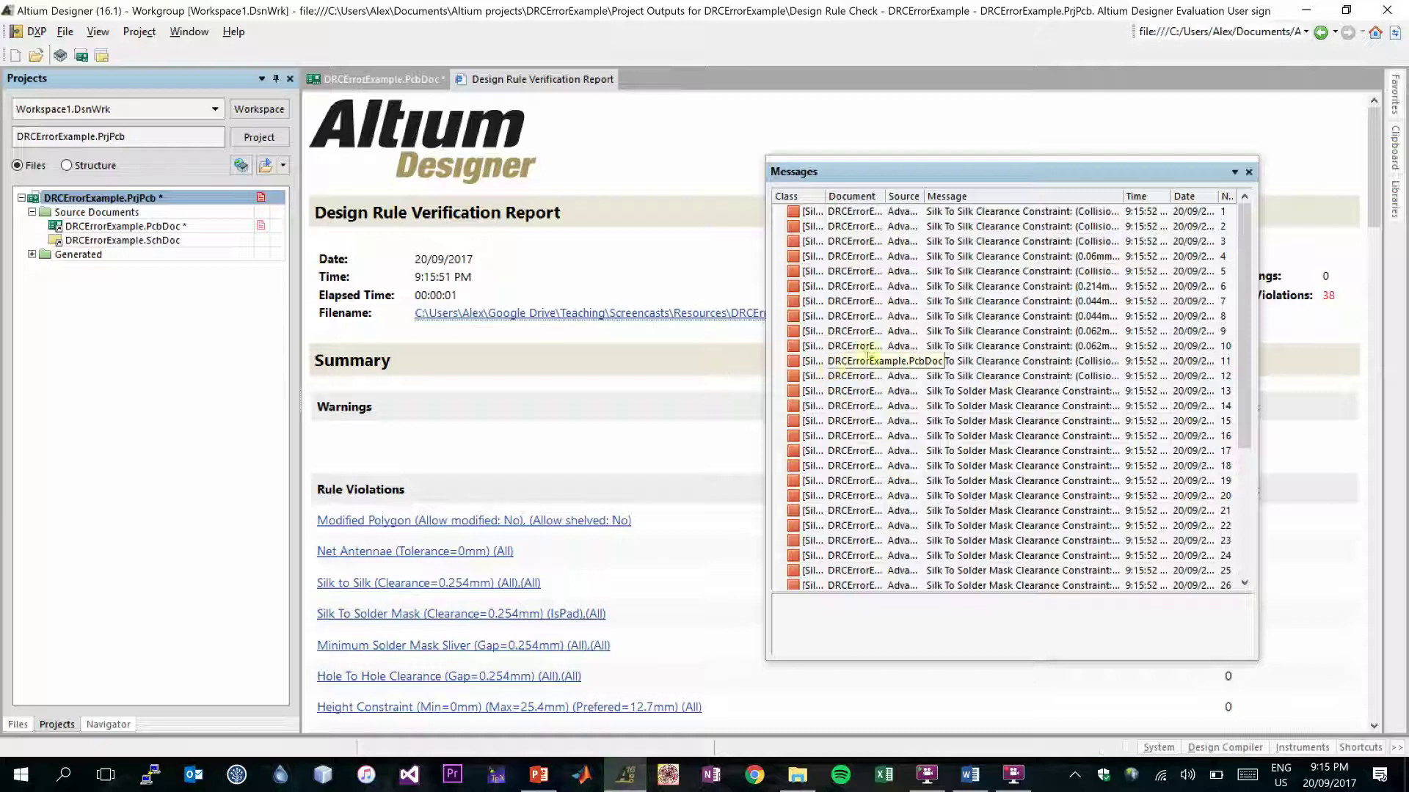
{"action": "left_click_drag", "start_coordinate": [924, 178], "coordinate": [942, 142]}
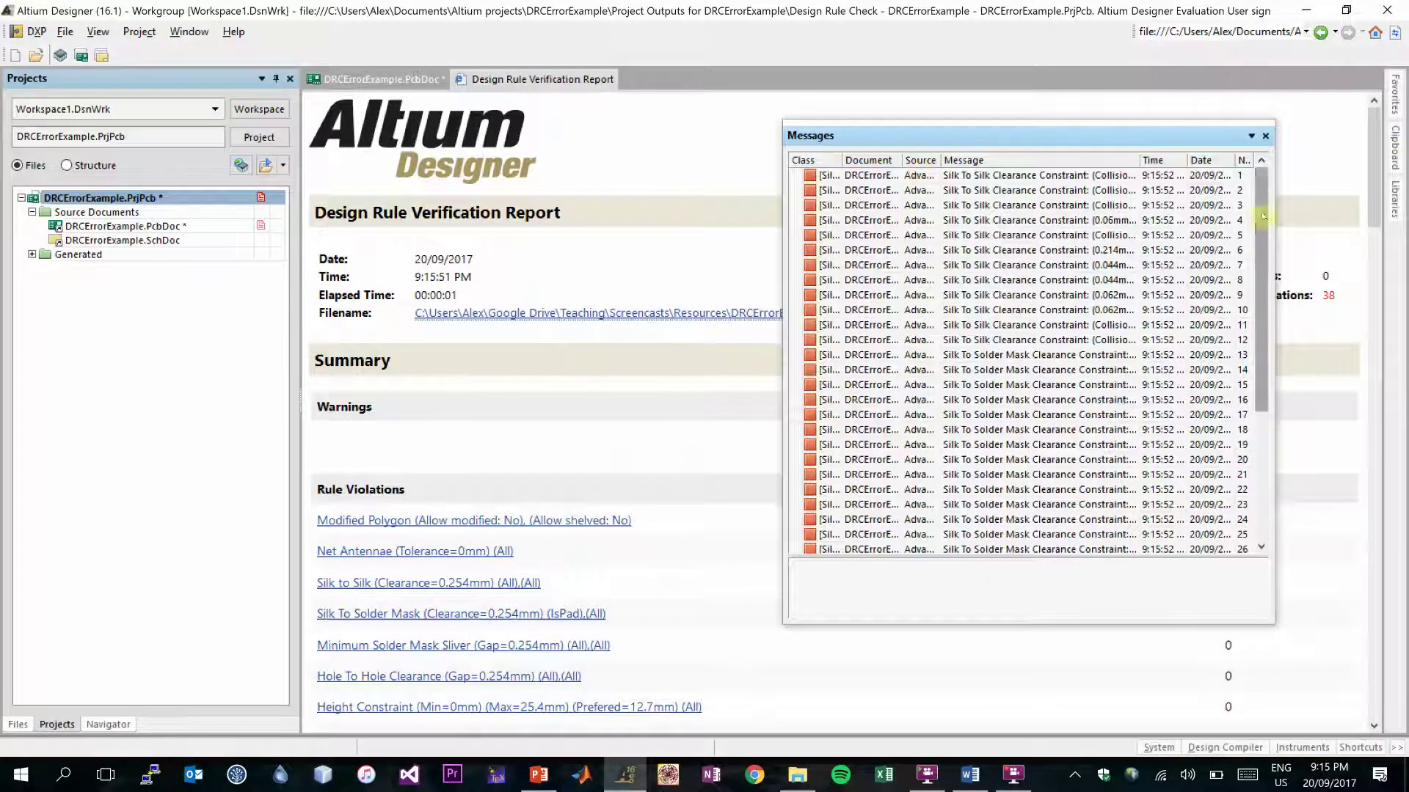
{"action": "mouse_move", "coordinate": [1260, 293]}
{"action": "left_mouse_down"}
{"action": "mouse_move", "coordinate": [1260, 367]}
{"action": "mouse_move", "coordinate": [1260, 286]}
{"action": "left_mouse_up"}
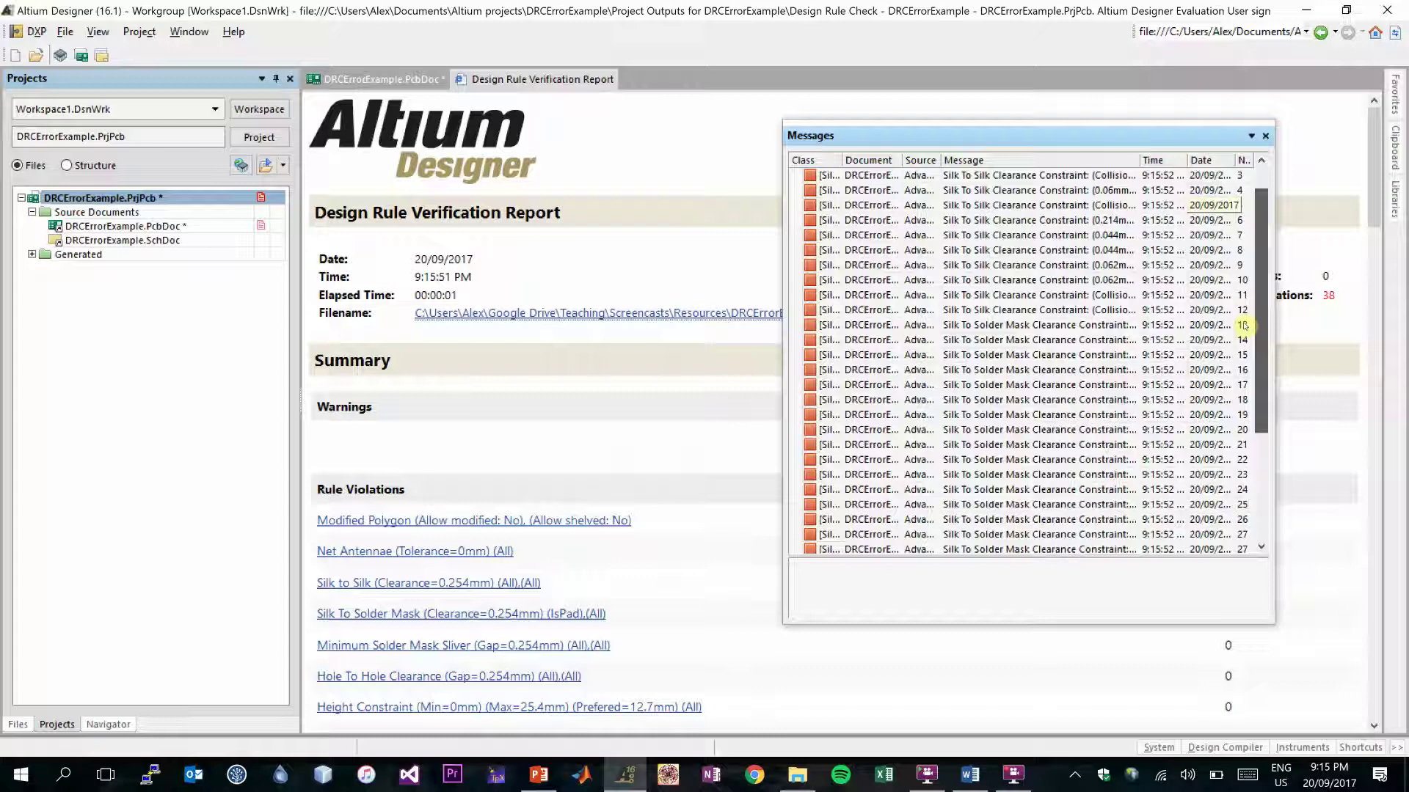
{"action": "scroll", "coordinate": [1002, 336], "scroll_direction": "down", "scroll_amount": 3}
{"action": "scroll", "coordinate": [1003, 337], "scroll_direction": "up", "scroll_amount": 3}
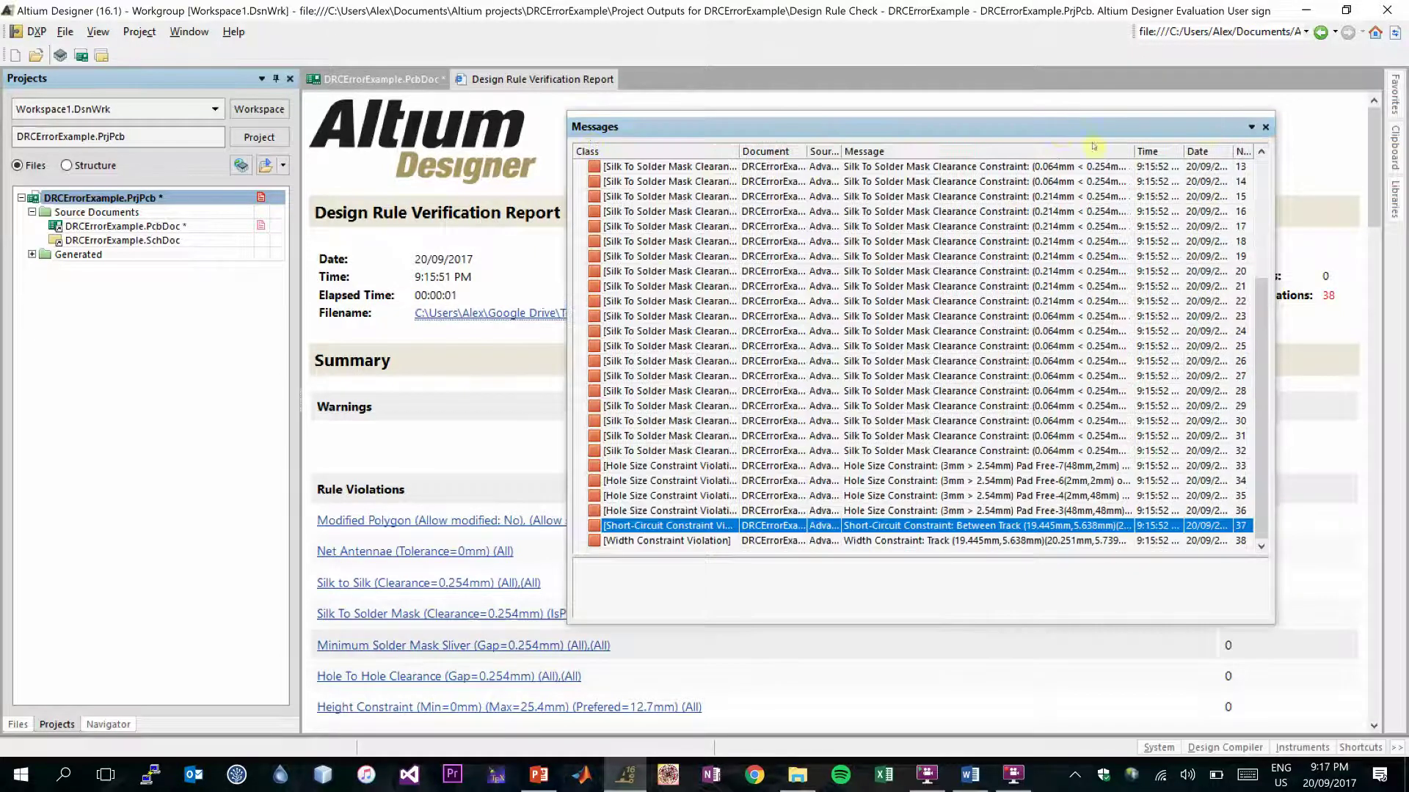
Step: Widen and read the violation messages, close them, and scroll to the 38-violation summary
{"action": "left_click_drag", "start_coordinate": [1060, 132], "coordinate": [1114, 133]}
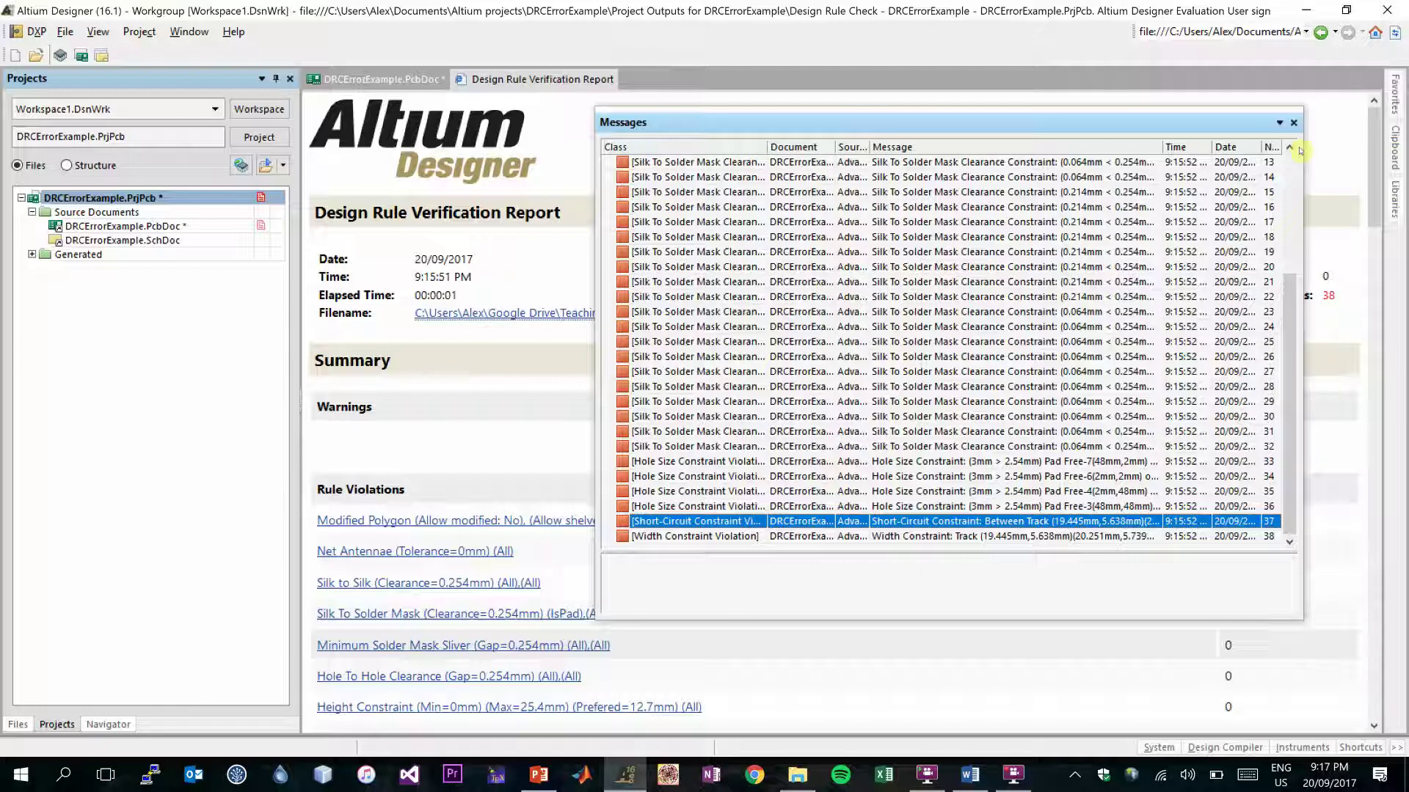
{"action": "left_click", "coordinate": [1294, 124]}
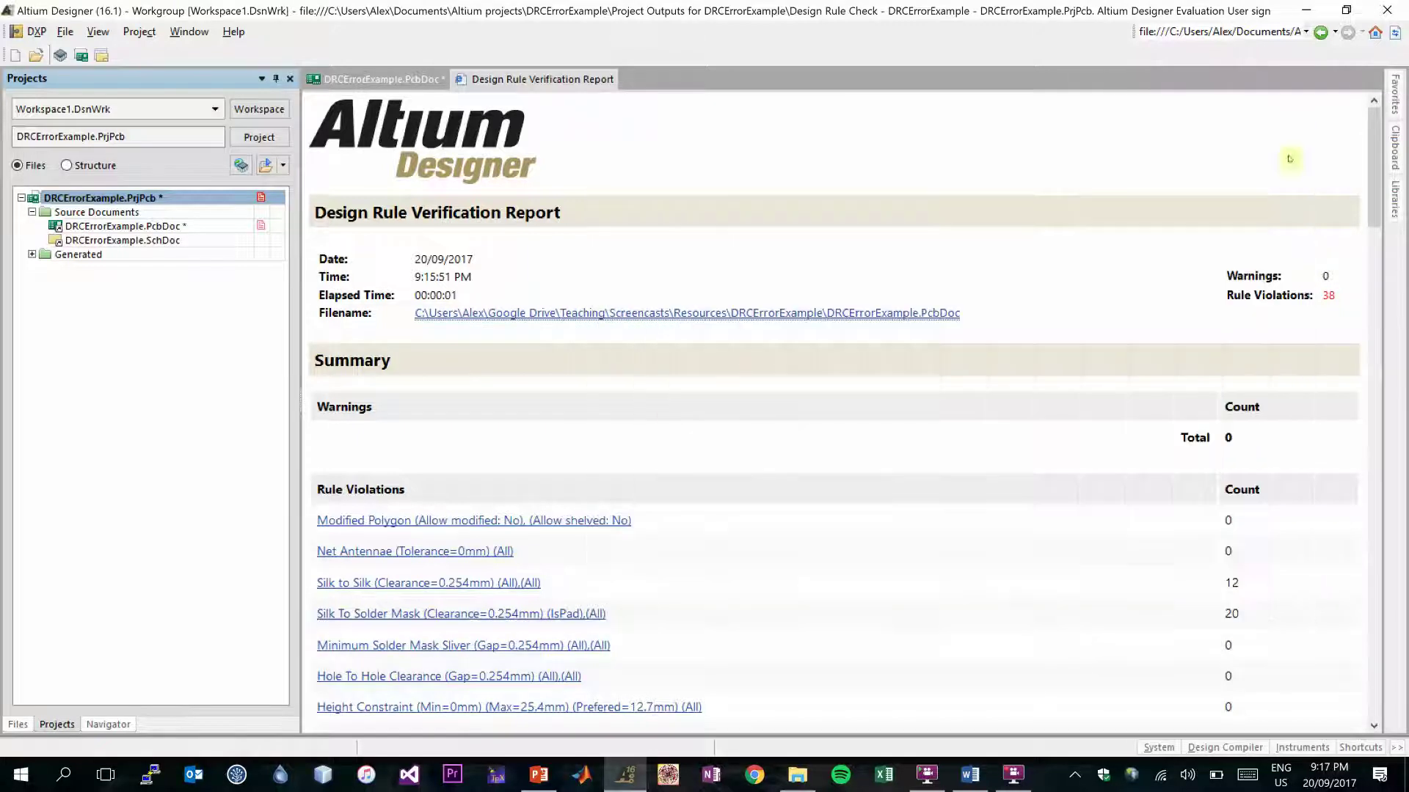
{"action": "left_click_drag", "start_coordinate": [1374, 151], "coordinate": [1372, 220]}
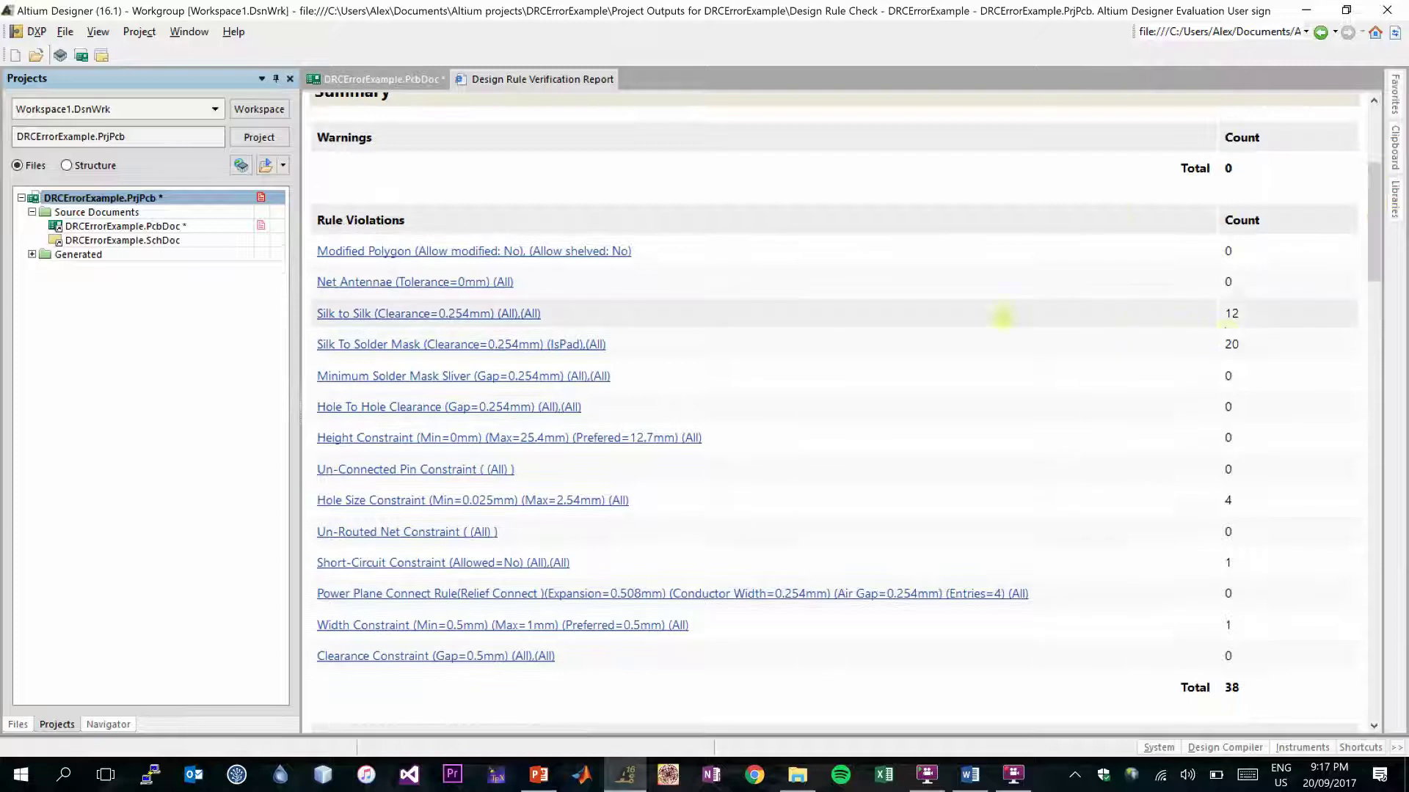
Step: Cross-probe from the Short-Circuit violation to its location on the board
{"action": "left_click", "coordinate": [359, 563]}
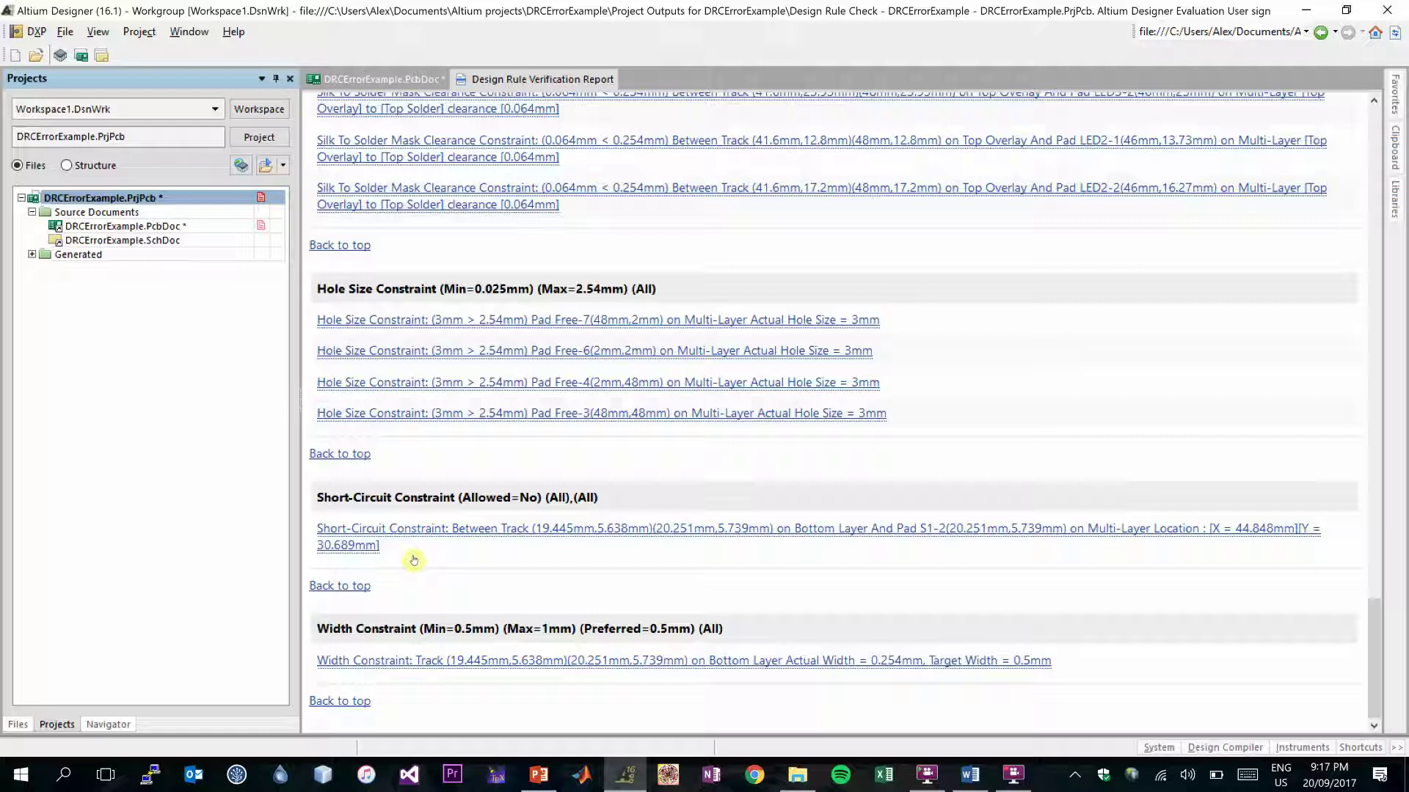
{"action": "left_click", "coordinate": [422, 532]}
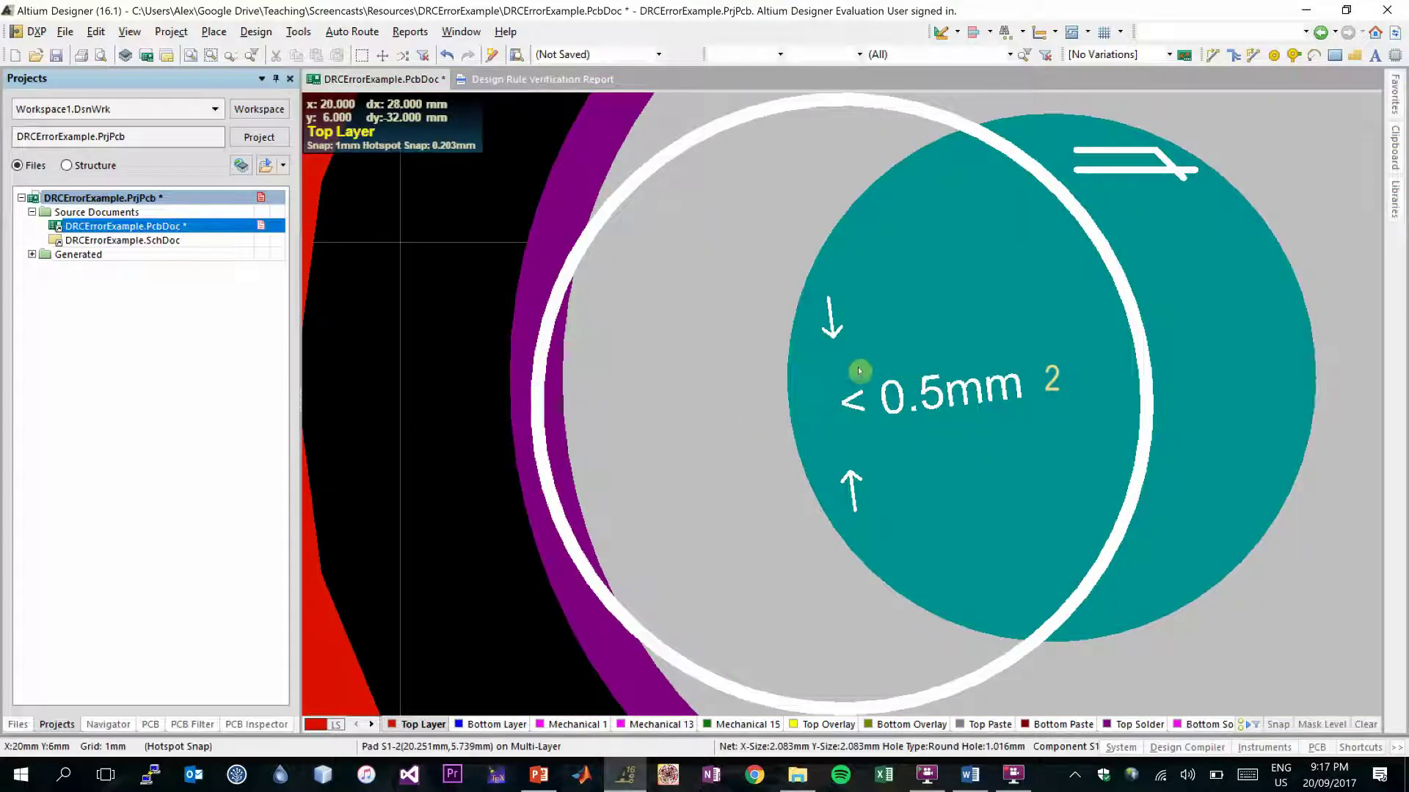
{"action": "scroll", "coordinate": [860, 376], "scroll_direction": "down", "scroll_amount": 5, "text": "ctrl"}
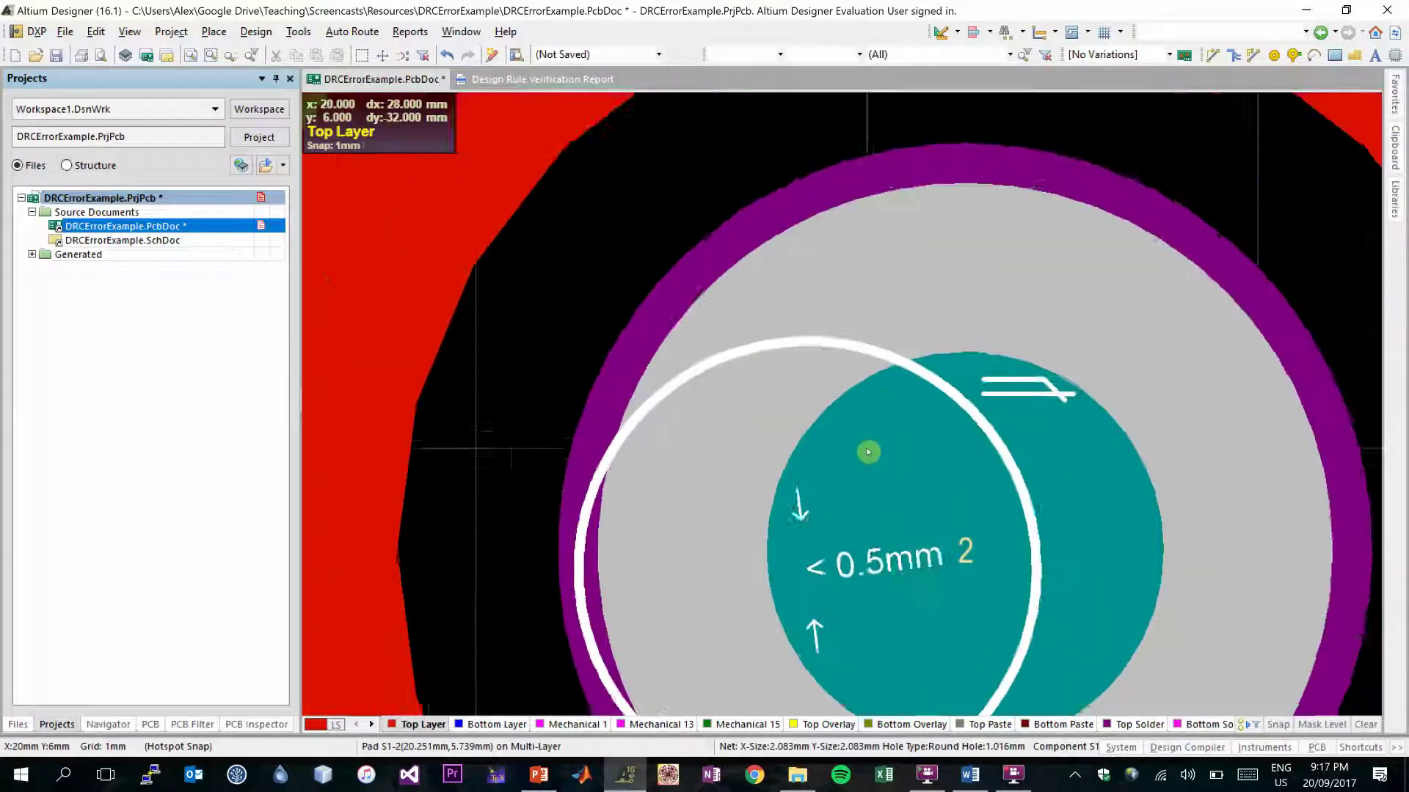
{"action": "scroll", "coordinate": [867, 456], "scroll_direction": "down", "scroll_amount": 5, "text": "ctrl"}
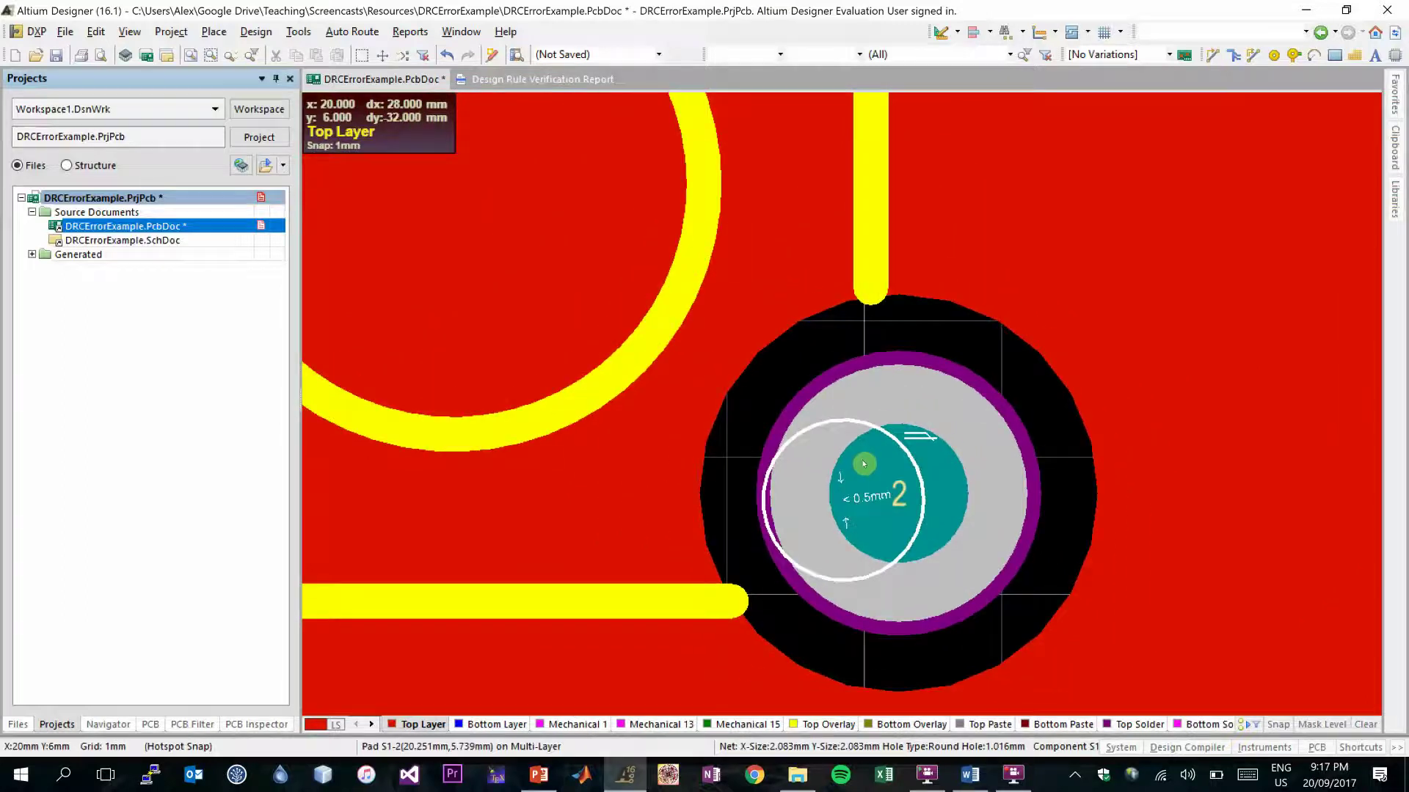
{"action": "scroll", "coordinate": [849, 530], "scroll_direction": "up", "scroll_amount": 2, "text": "ctrl"}
{"action": "scroll", "coordinate": [881, 477], "scroll_direction": "down", "scroll_amount": 3, "text": "ctrl"}
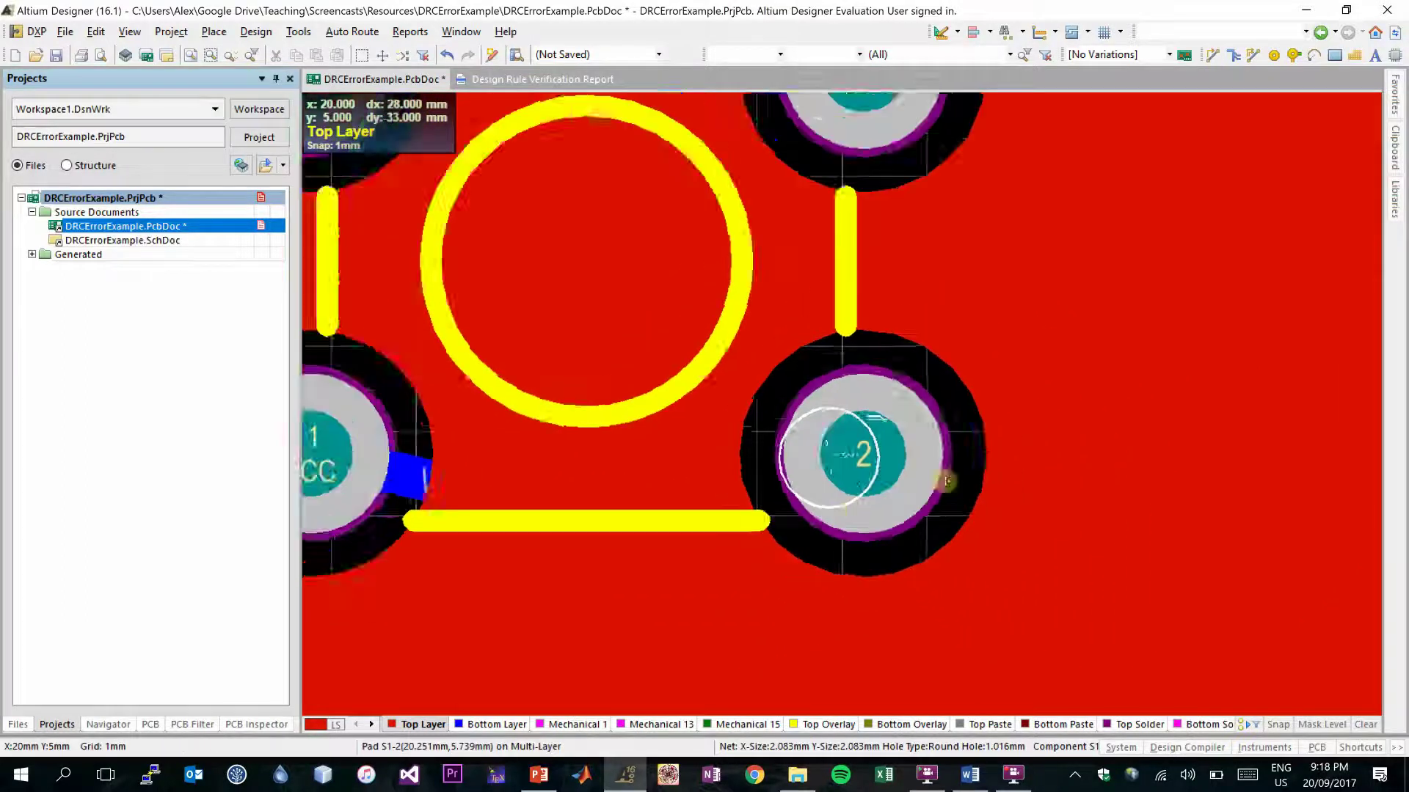
Step: Switch to the Bottom Layer and delete the stray track shorting pad S1-2
{"action": "key", "text": "KP_Multiply"}
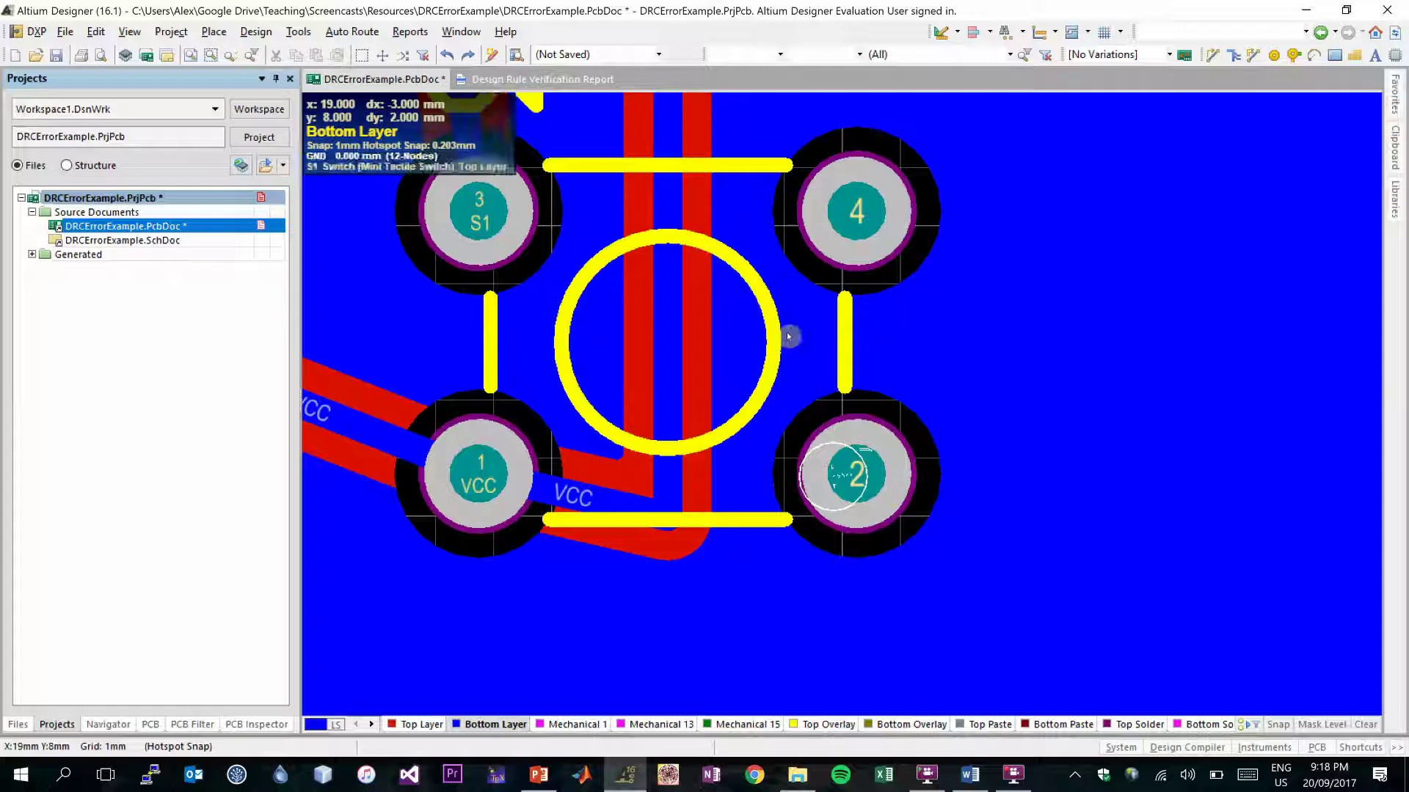
{"action": "mouse_move", "coordinate": [784, 340]}
{"action": "left_mouse_down"}
{"action": "mouse_move", "coordinate": [669, 342]}
{"action": "mouse_move", "coordinate": [767, 317]}
{"action": "mouse_move", "coordinate": [774, 292]}
{"action": "mouse_move", "coordinate": [757, 333]}
{"action": "left_mouse_up"}
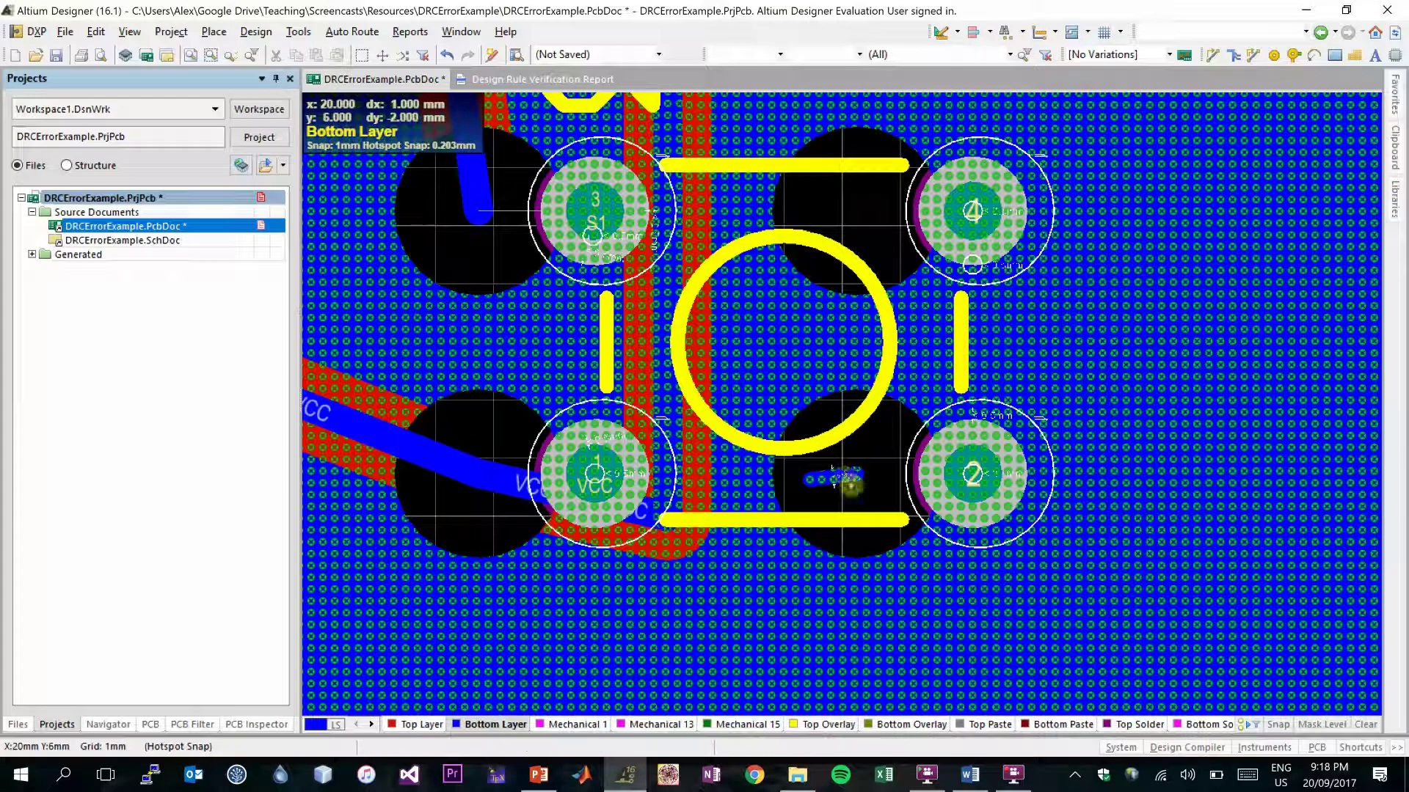
{"action": "left_click", "coordinate": [843, 479]}
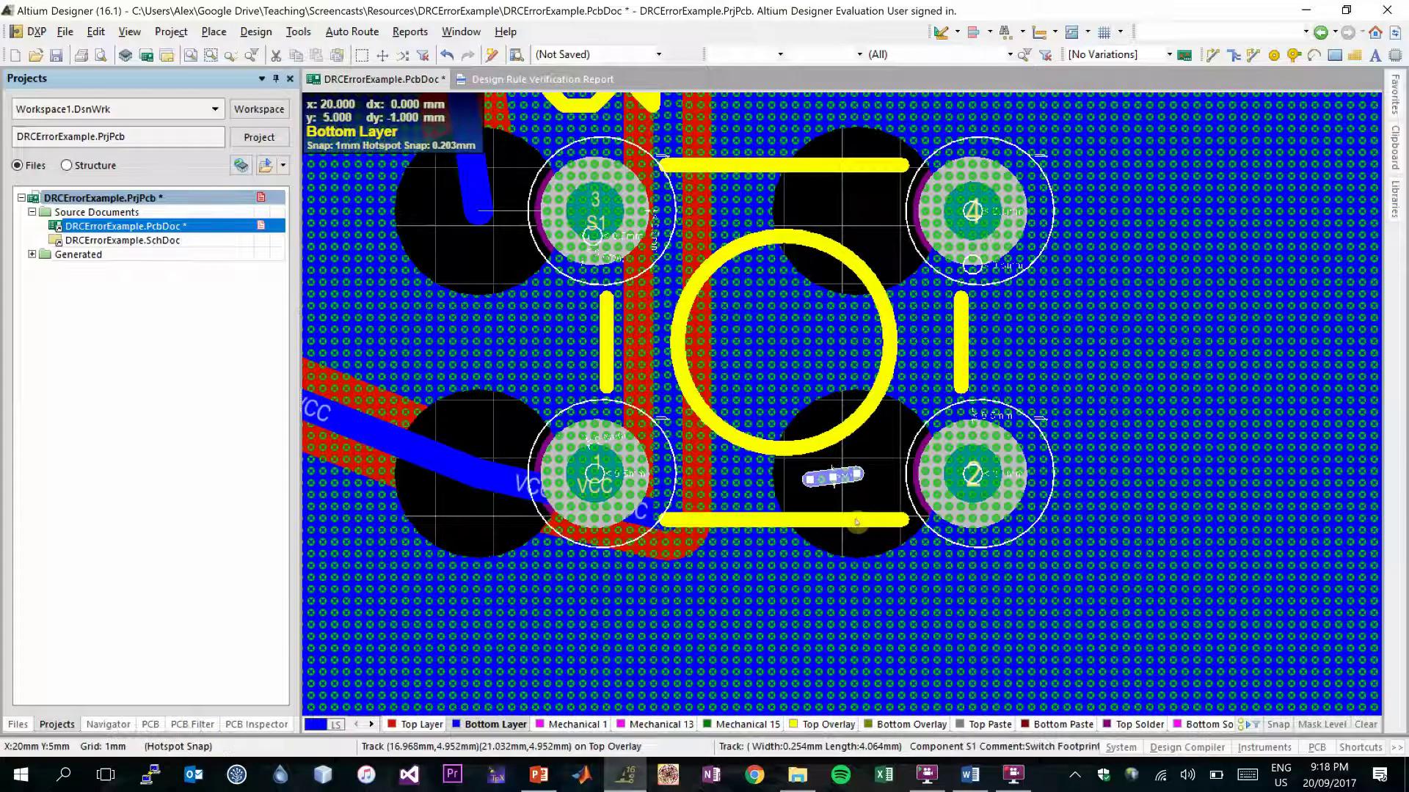
{"action": "key", "text": "Delete"}
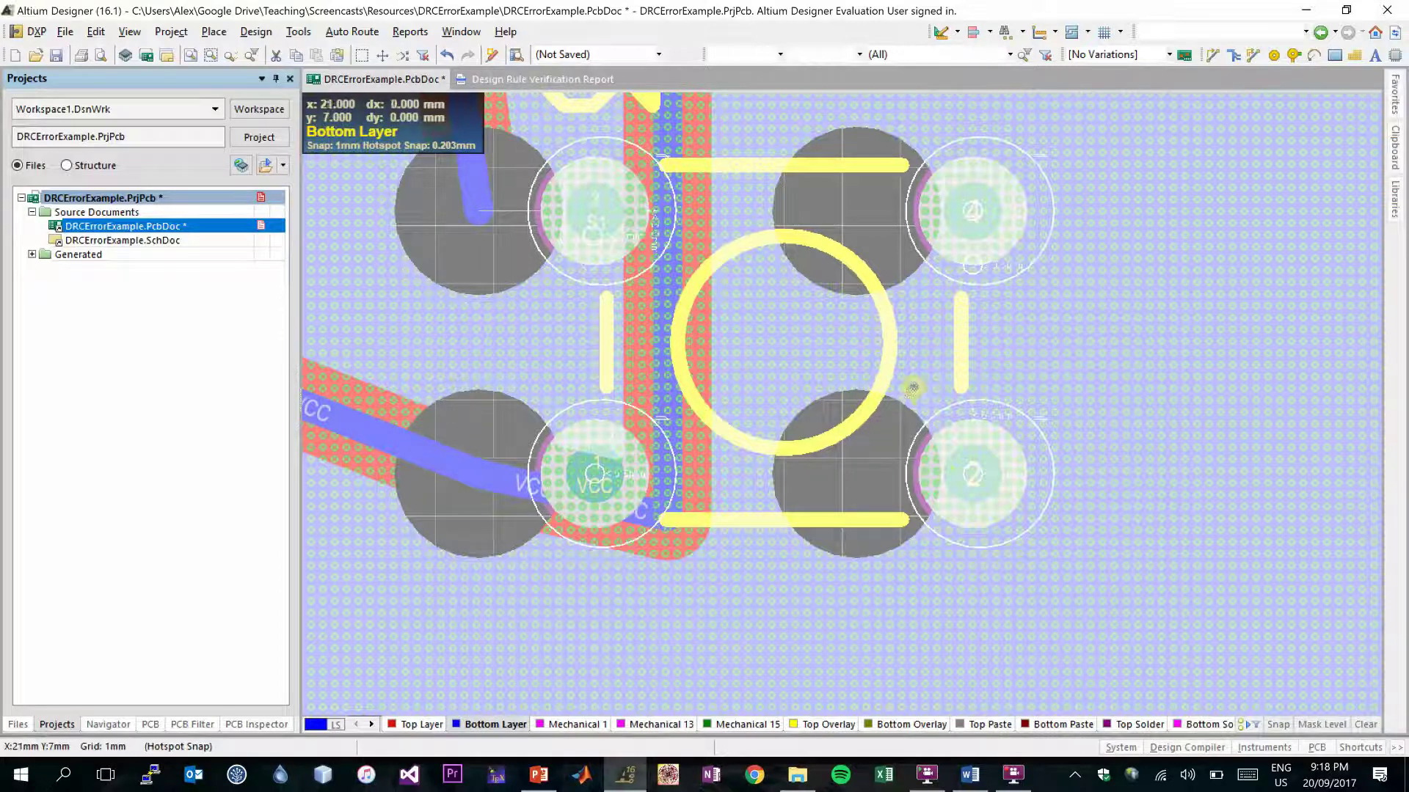
Step: Cancel the accidental move, restore normal display and pan the board back into view
{"action": "left_click_drag", "start_coordinate": [913, 388], "coordinate": [873, 404]}
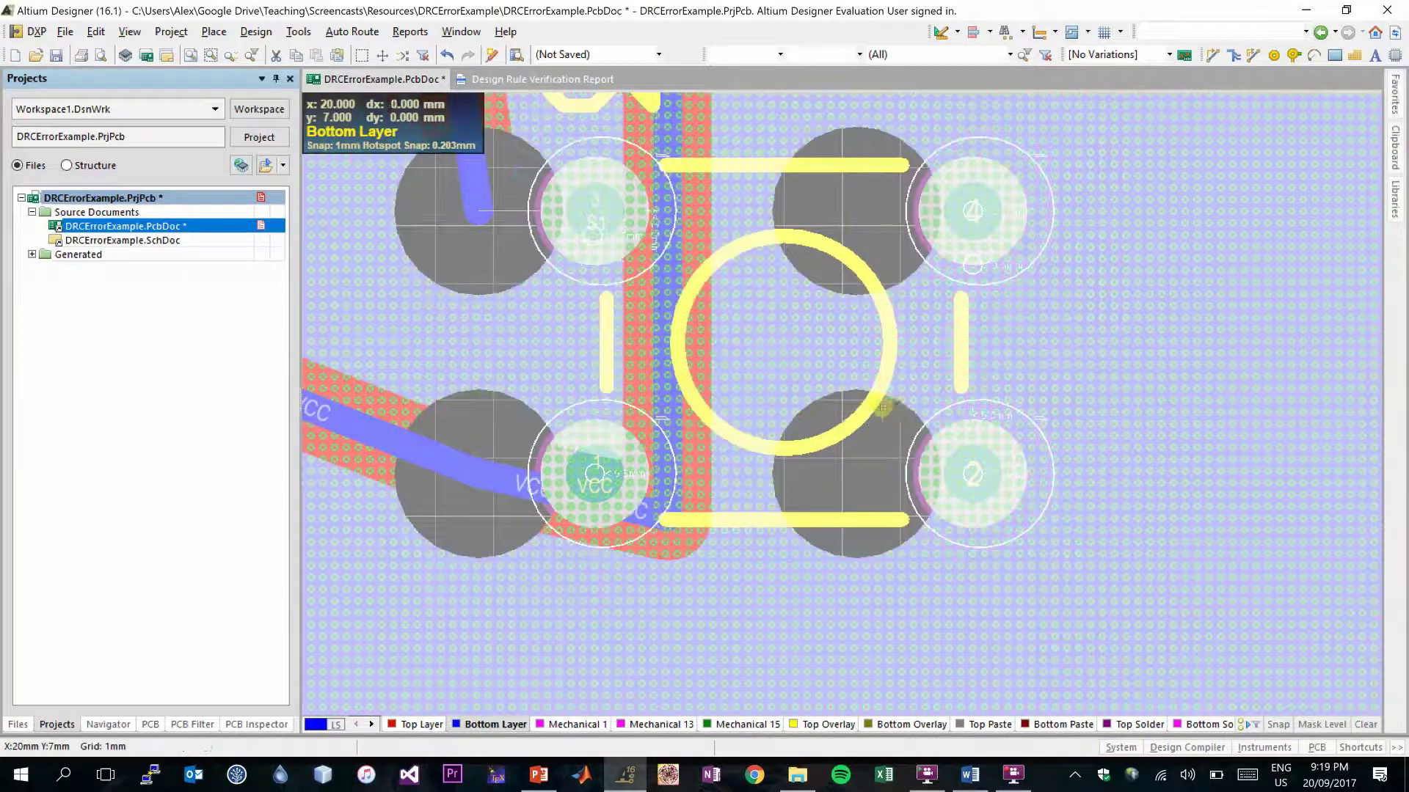
{"action": "left_click", "coordinate": [463, 519]}
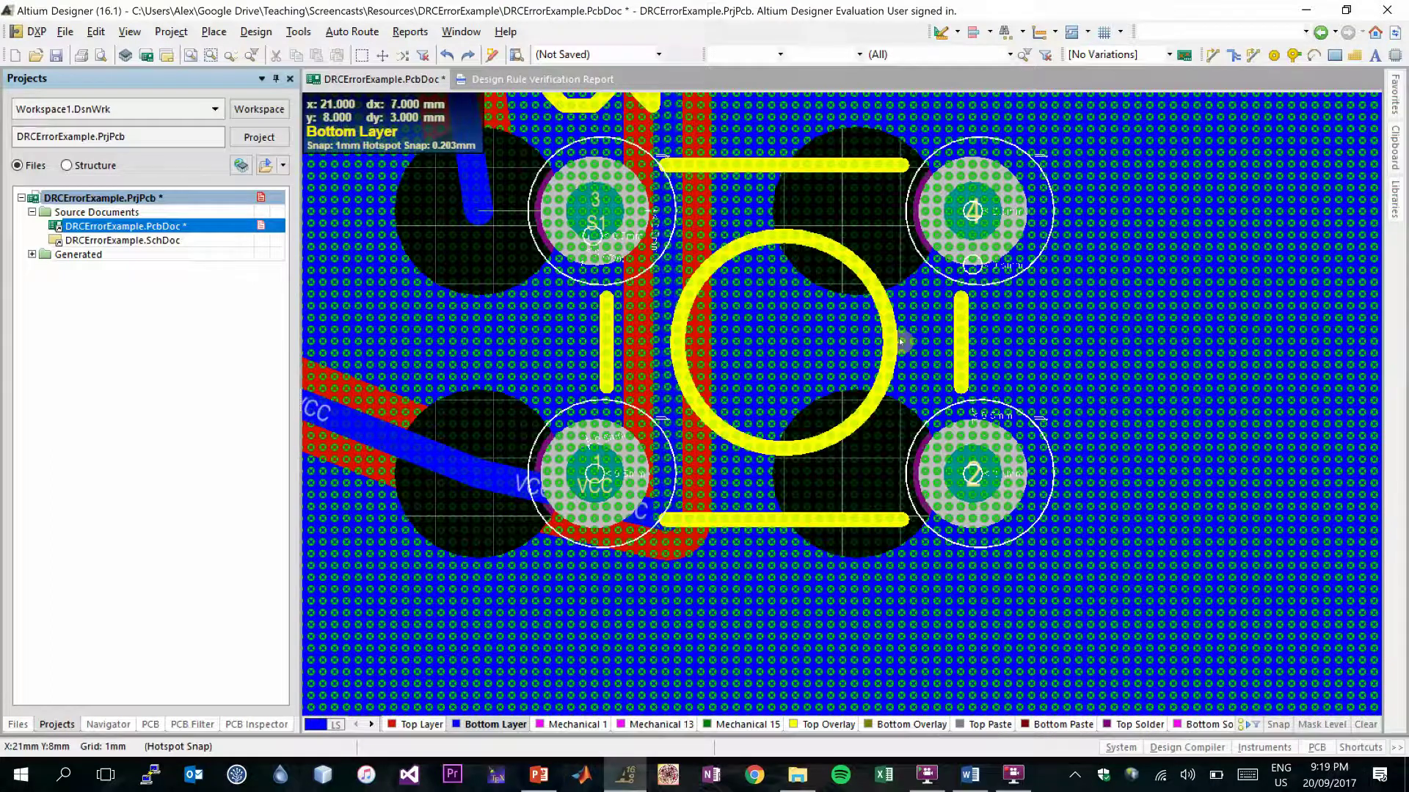
{"action": "left_click_drag", "start_coordinate": [894, 339], "coordinate": [675, 342]}
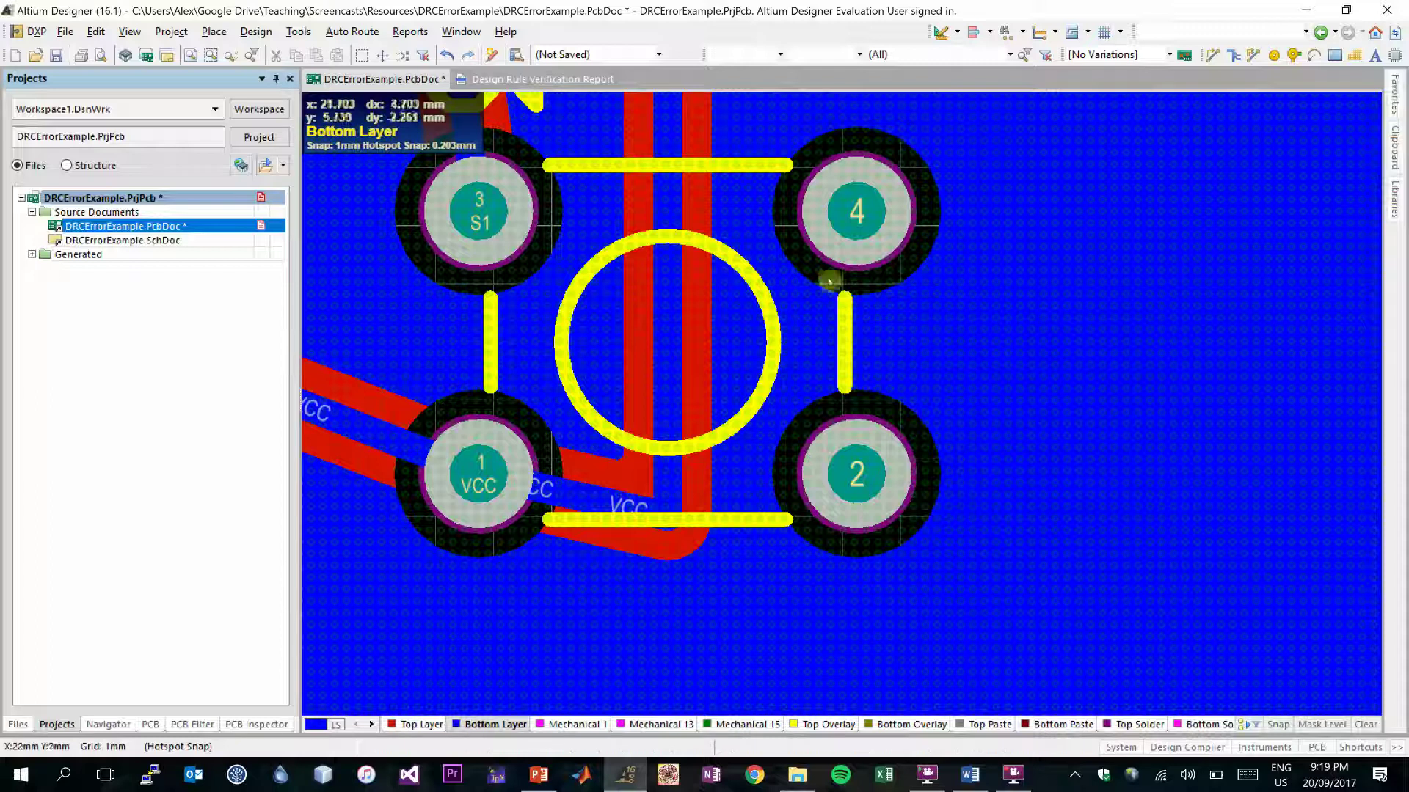
{"action": "scroll", "coordinate": [776, 314], "scroll_direction": "down", "scroll_amount": 5, "text": "ctrl"}
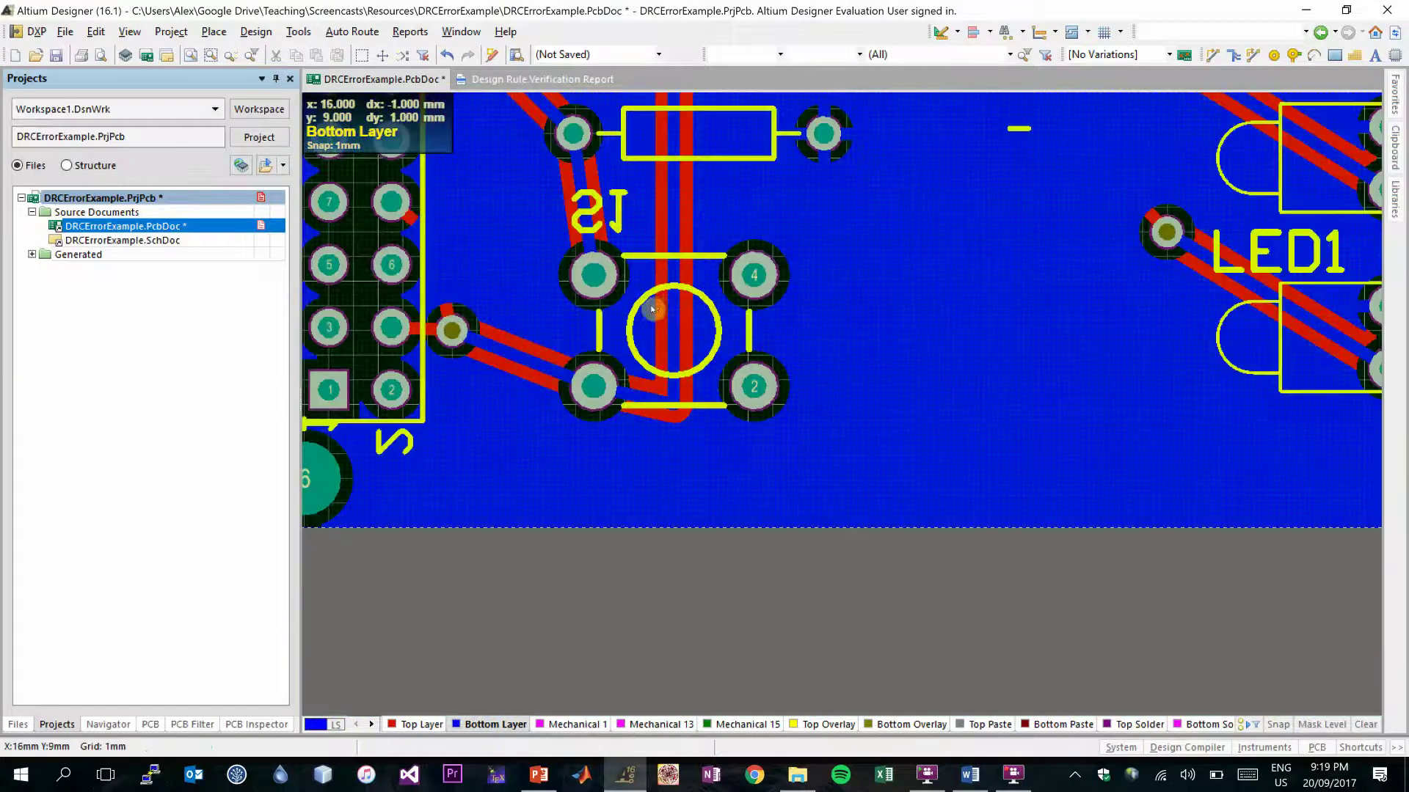
Step: Repour the board's copper polygons from the Tools menu
{"action": "scroll", "coordinate": [662, 309], "scroll_direction": "down", "scroll_amount": 2, "text": "ctrl"}
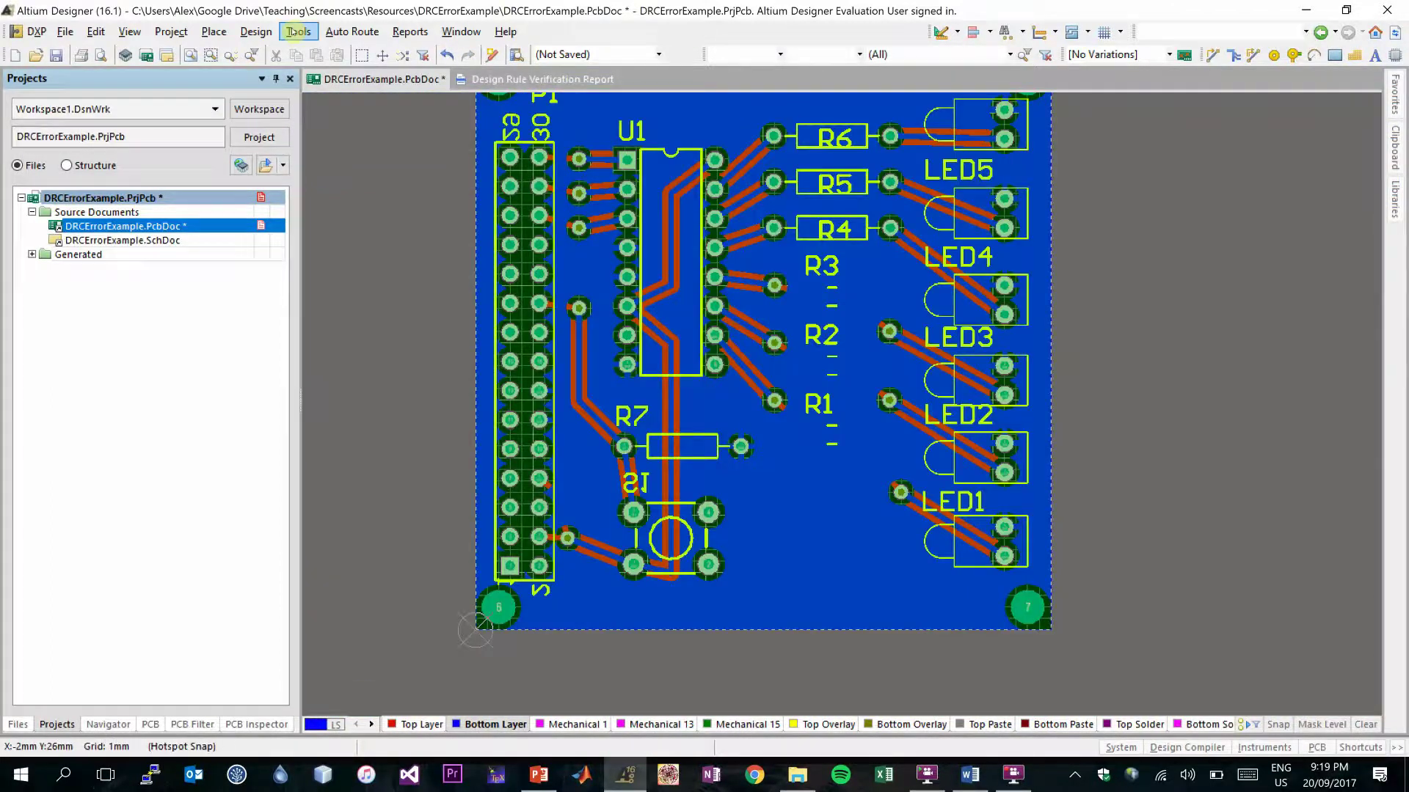
{"action": "left_click", "coordinate": [298, 31]}
{"action": "mouse_move", "coordinate": [413, 214]}
{"action": "left_click", "coordinate": [645, 312]}
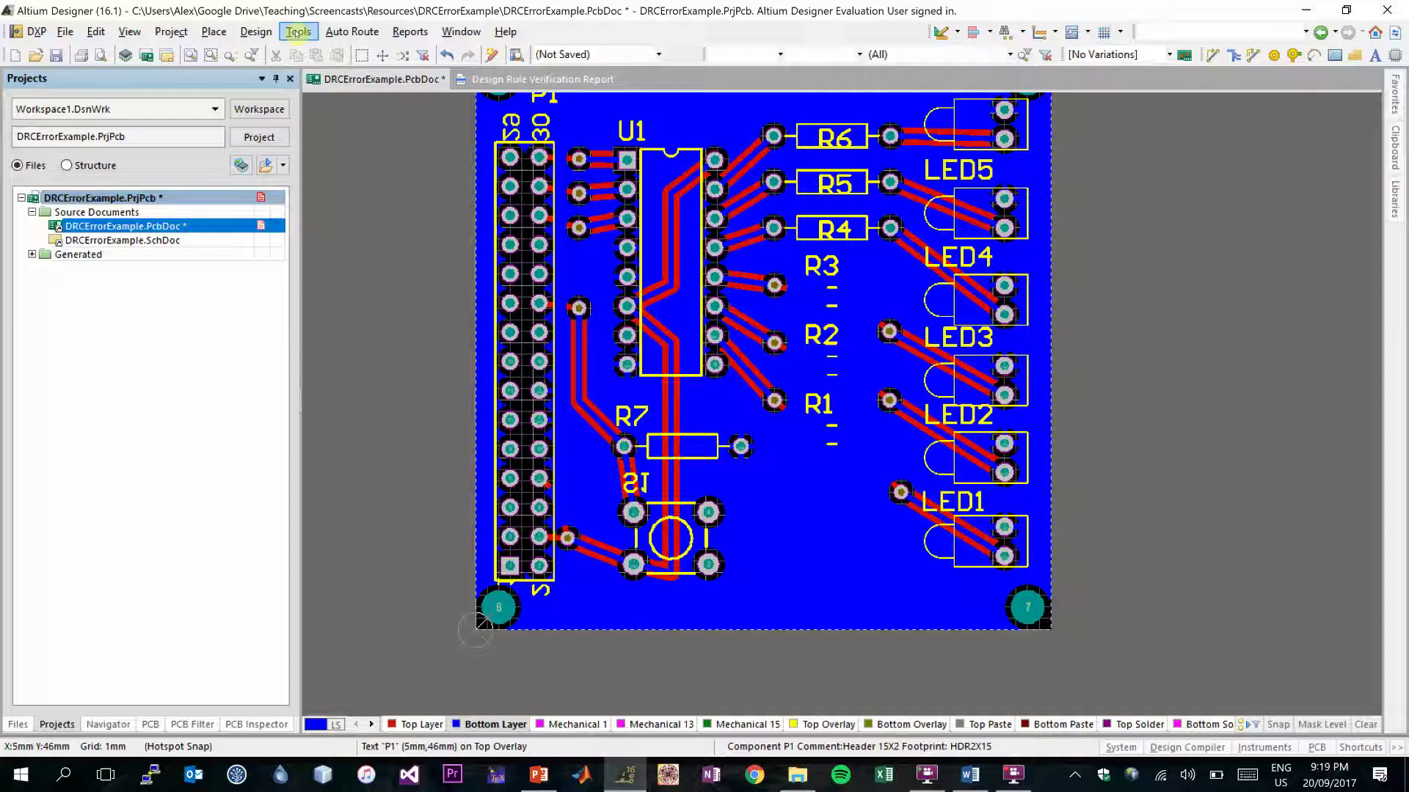
Step: Rerun the design rule check and dismiss Messages to read the 36-violation report
{"action": "left_click", "coordinate": [297, 32]}
{"action": "left_click", "coordinate": [331, 52]}
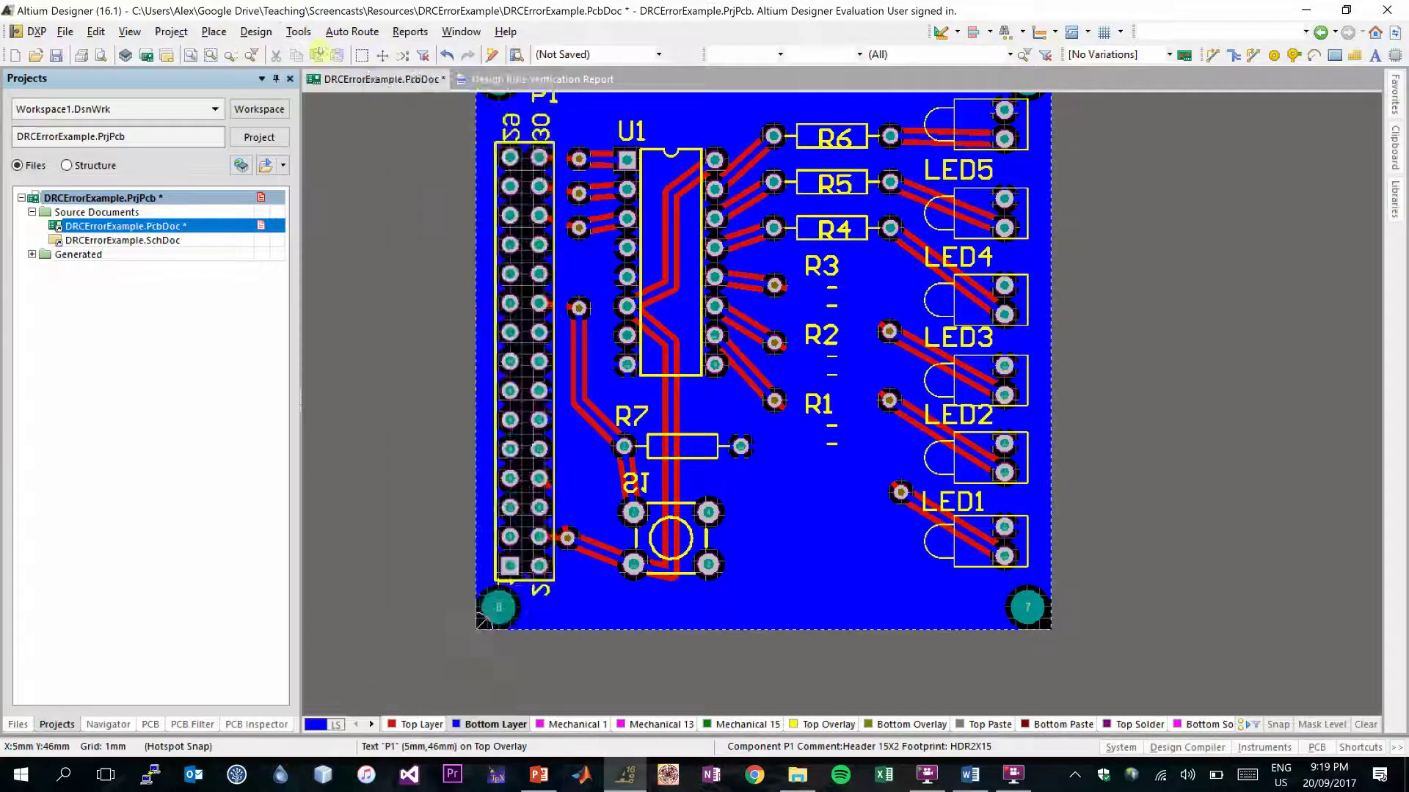
{"action": "left_click", "coordinate": [471, 658]}
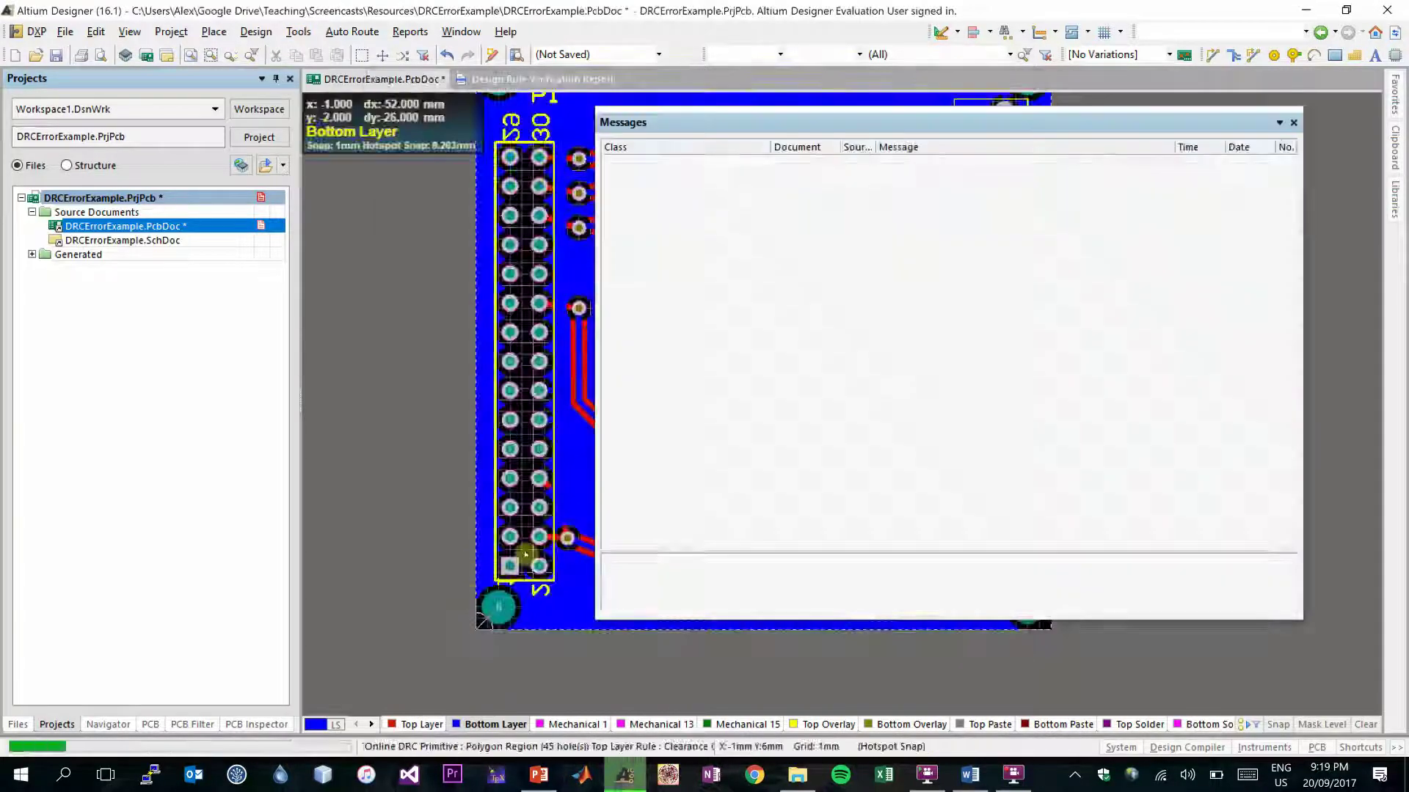
{"action": "left_click", "coordinate": [1293, 123]}
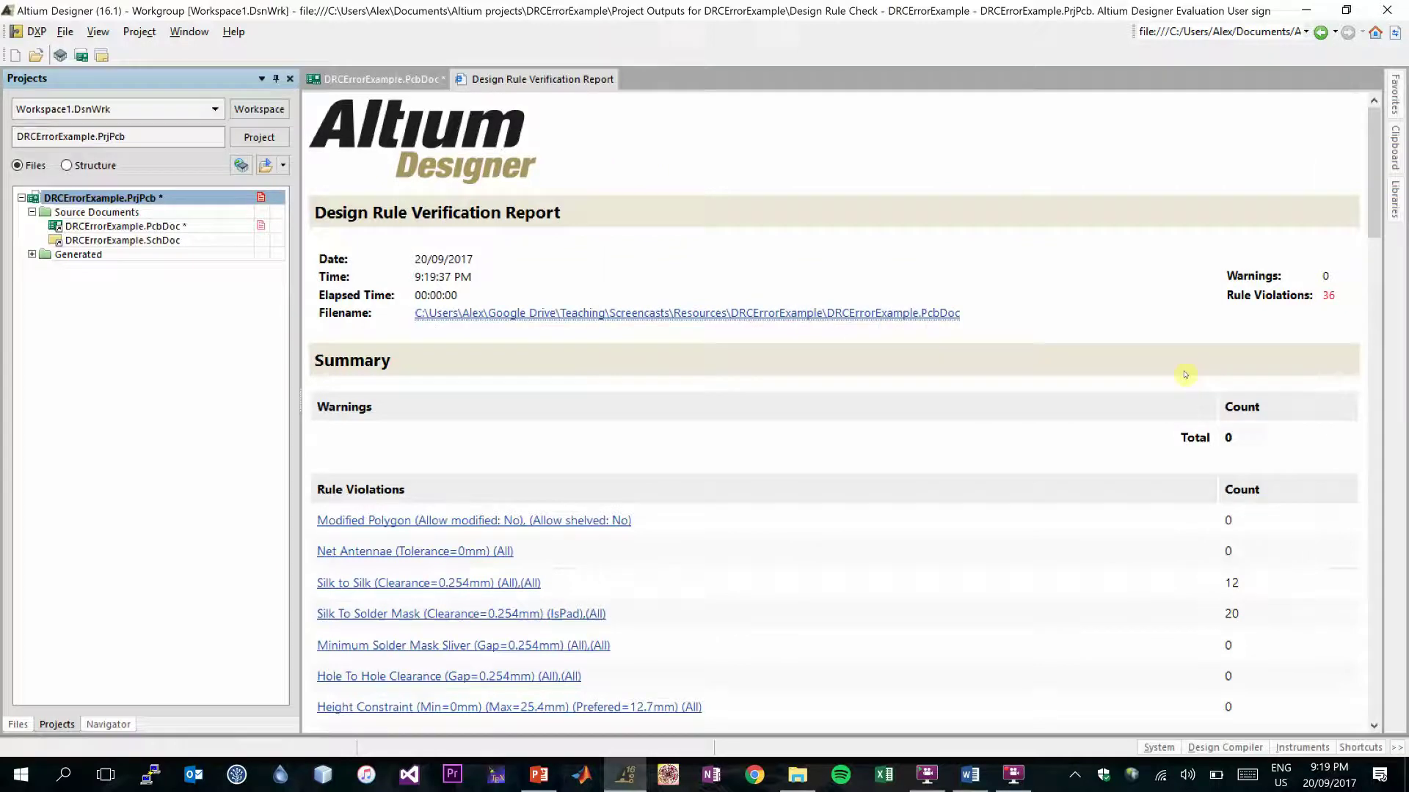
Step: Jump to the Hole Size Constraint details listing four pads with 3mm holes over 2.54mm
{"action": "scroll", "coordinate": [1182, 375], "scroll_direction": "down", "scroll_amount": 8}
{"action": "scroll", "coordinate": [1179, 377], "scroll_direction": "up", "scroll_amount": 4}
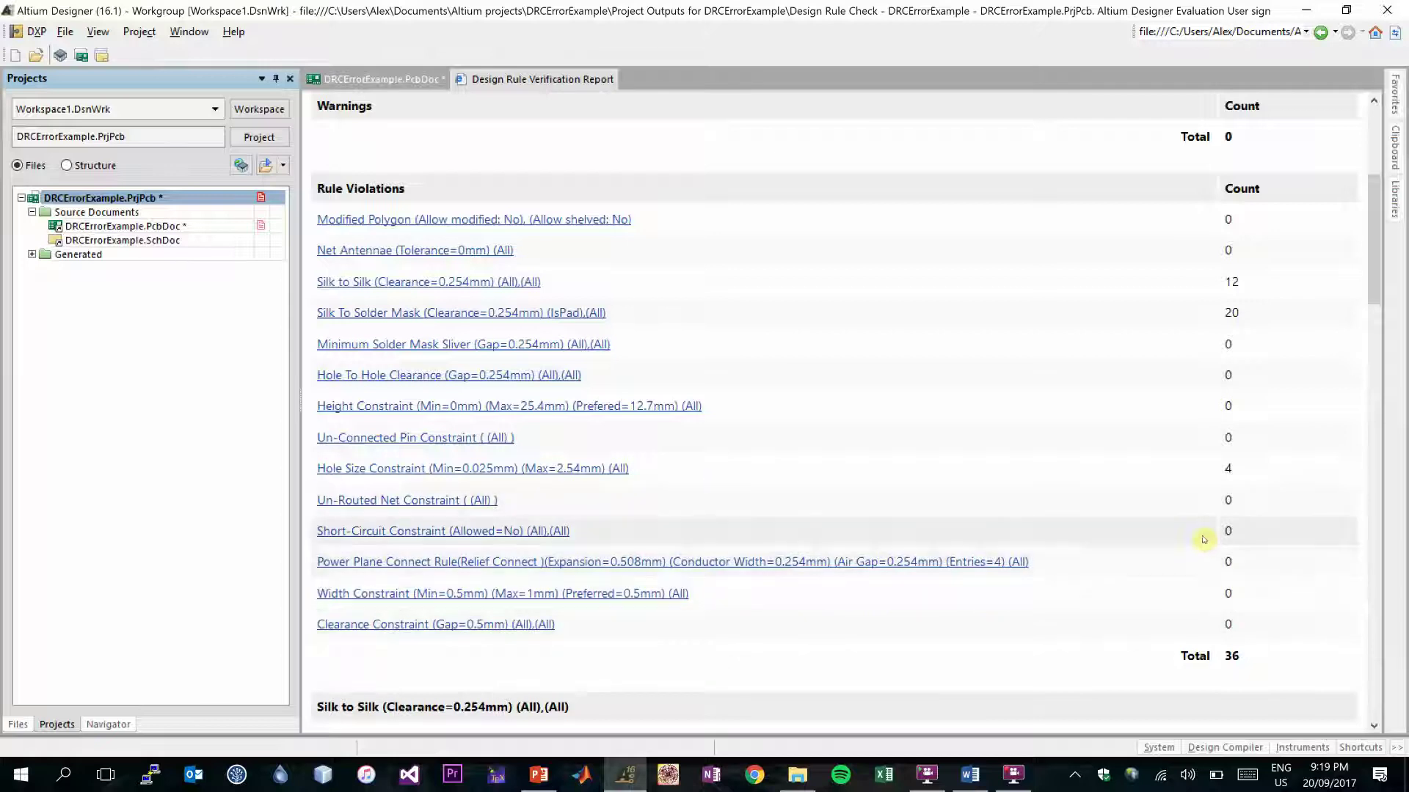
{"action": "scroll", "coordinate": [1087, 438], "scroll_direction": "up", "scroll_amount": 3}
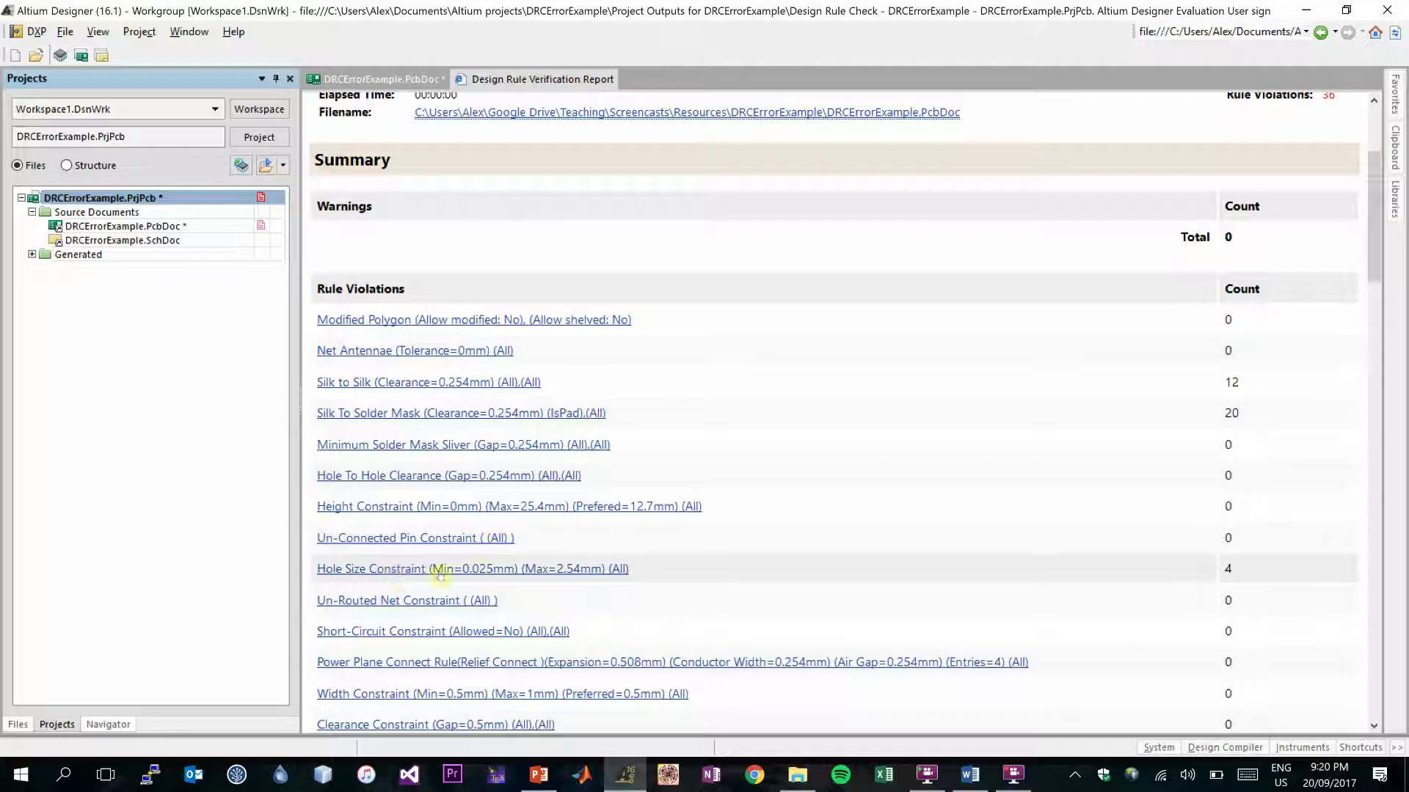
{"action": "left_click", "coordinate": [482, 569]}
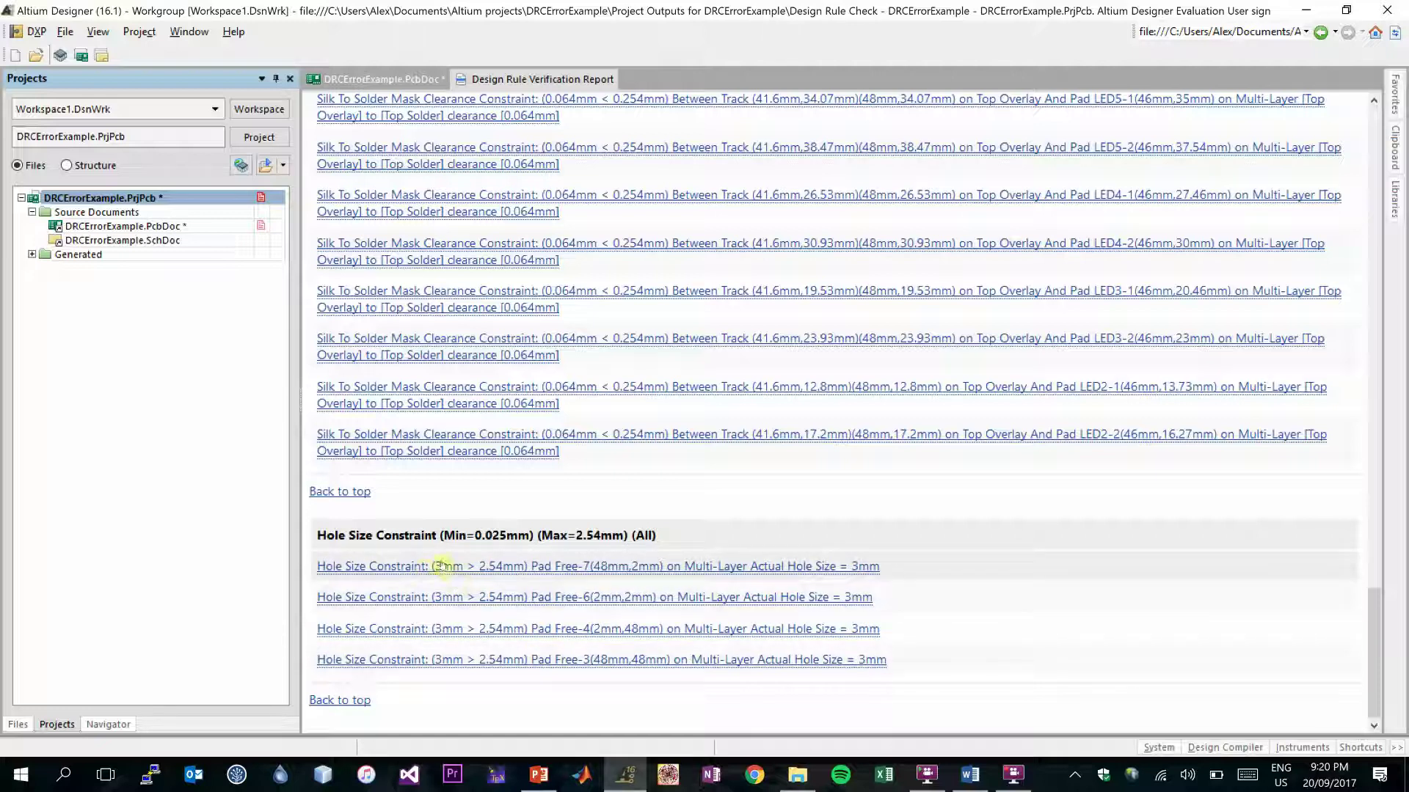
Step: Cross-probe to pad Free-7 and zoom out to see all four corner mounting holes
{"action": "left_click", "coordinate": [487, 567]}
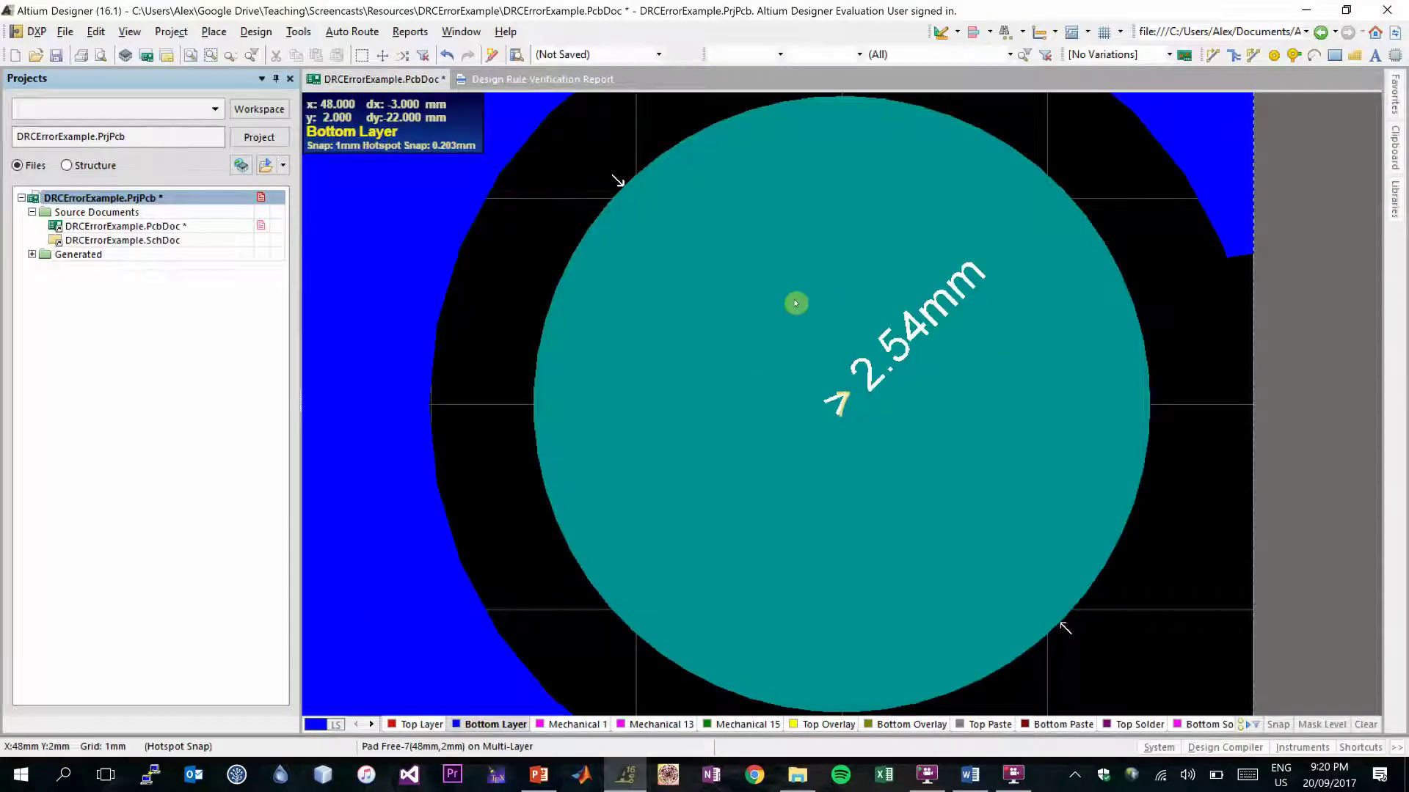
{"action": "scroll", "coordinate": [796, 422], "scroll_direction": "down", "scroll_amount": 4, "text": "ctrl"}
{"action": "scroll", "coordinate": [794, 428], "scroll_direction": "down", "scroll_amount": 6, "text": "ctrl"}
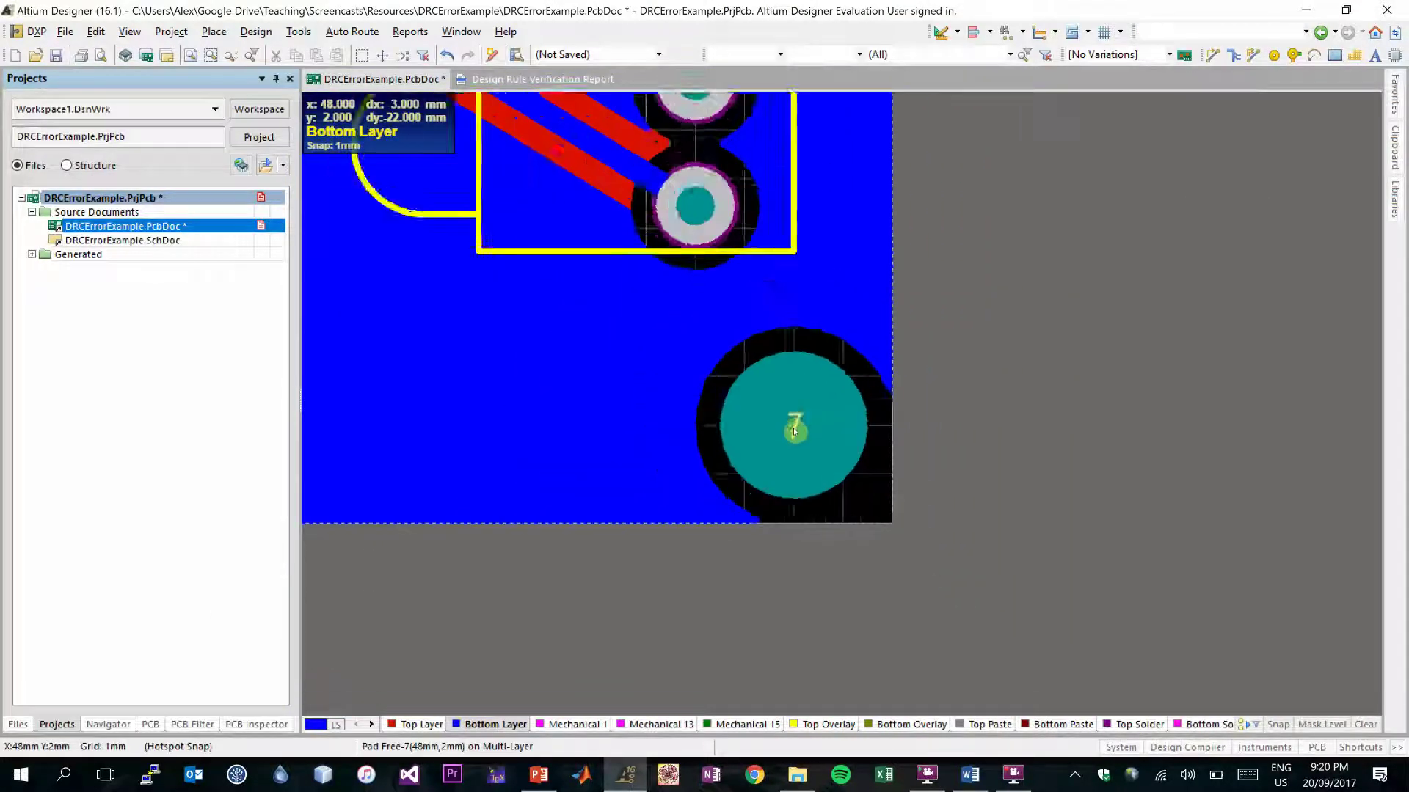
{"action": "scroll", "coordinate": [773, 451], "scroll_direction": "down", "scroll_amount": 3, "text": "ctrl"}
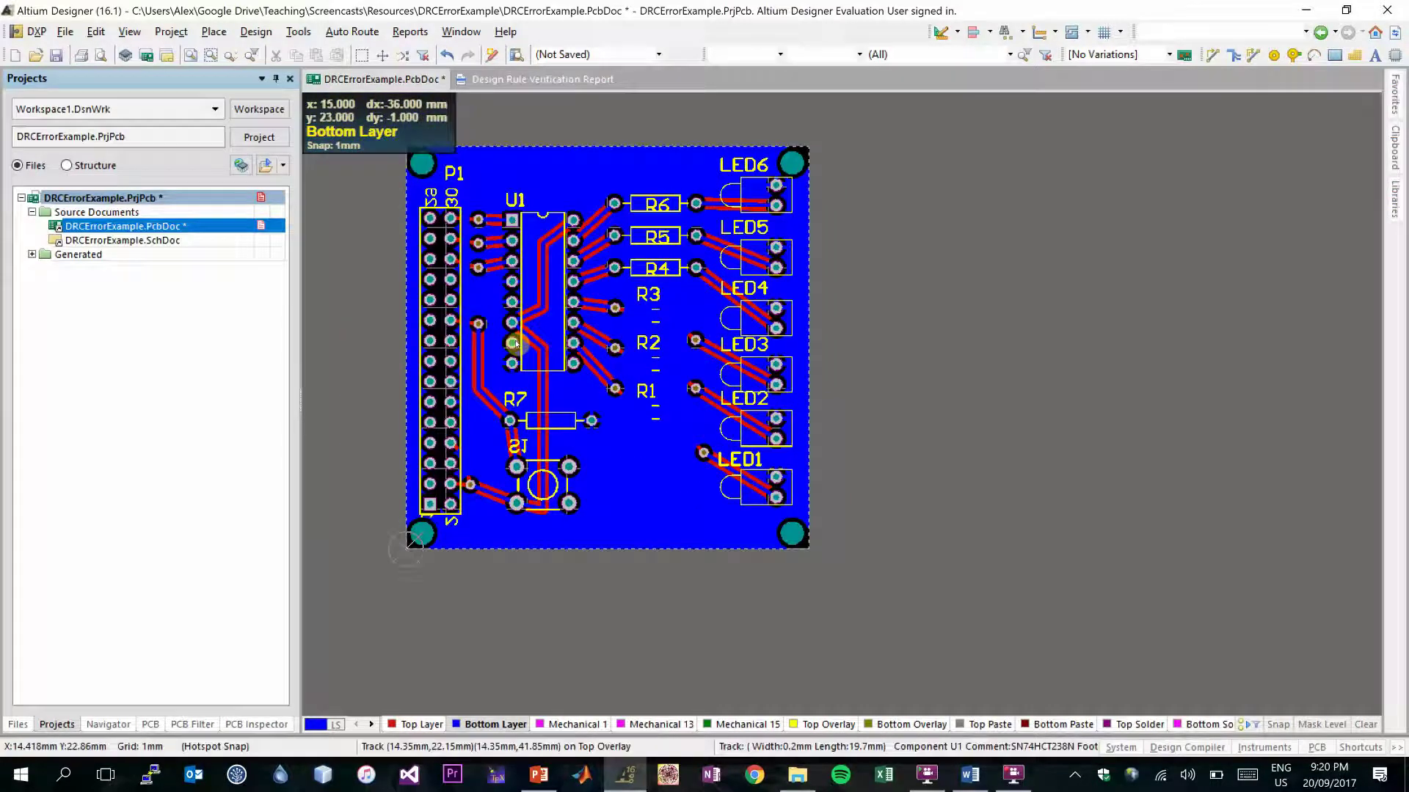
{"action": "scroll", "coordinate": [517, 366], "scroll_direction": "up", "scroll_amount": 1, "text": "ctrl"}
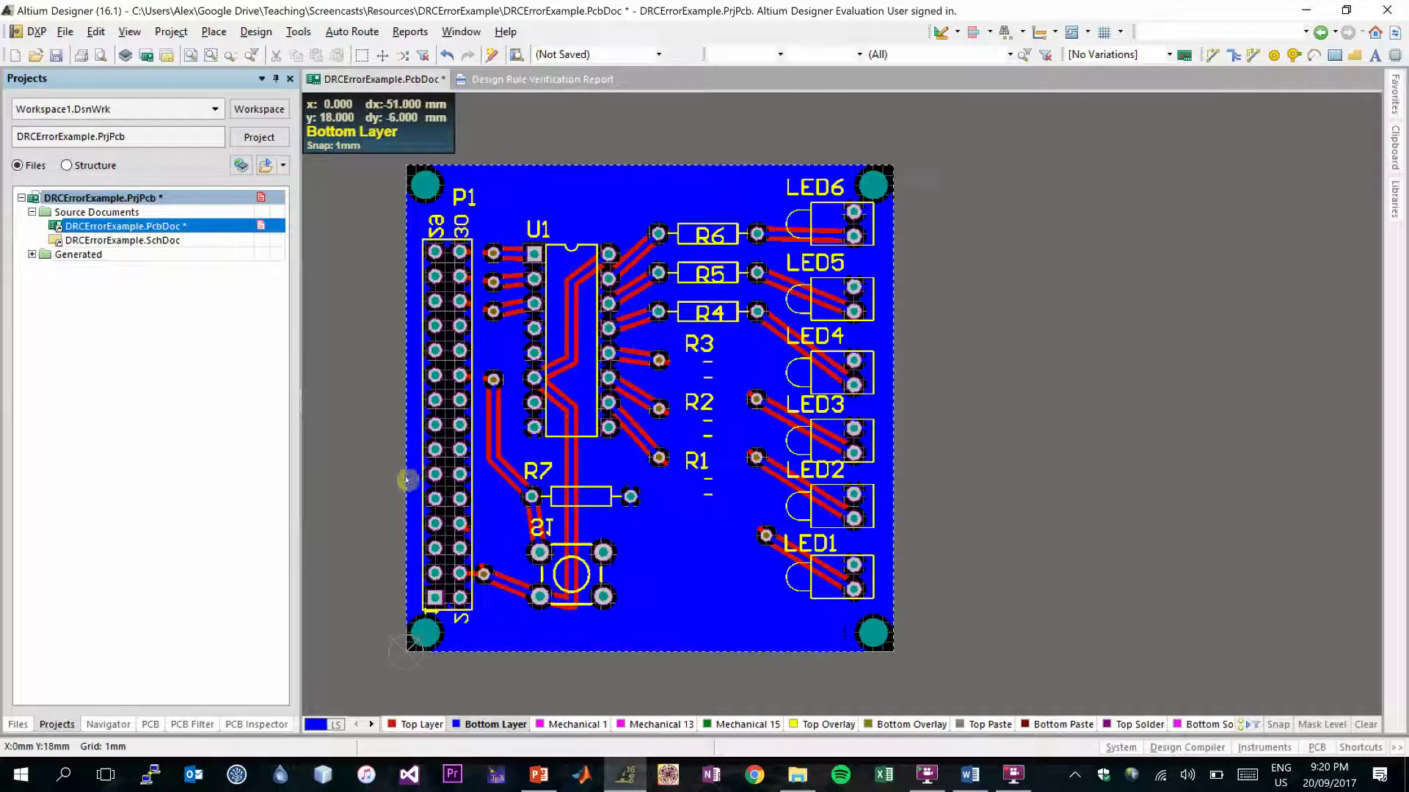
{"action": "scroll", "coordinate": [410, 477], "scroll_direction": "up", "scroll_amount": 1, "text": "ctrl"}
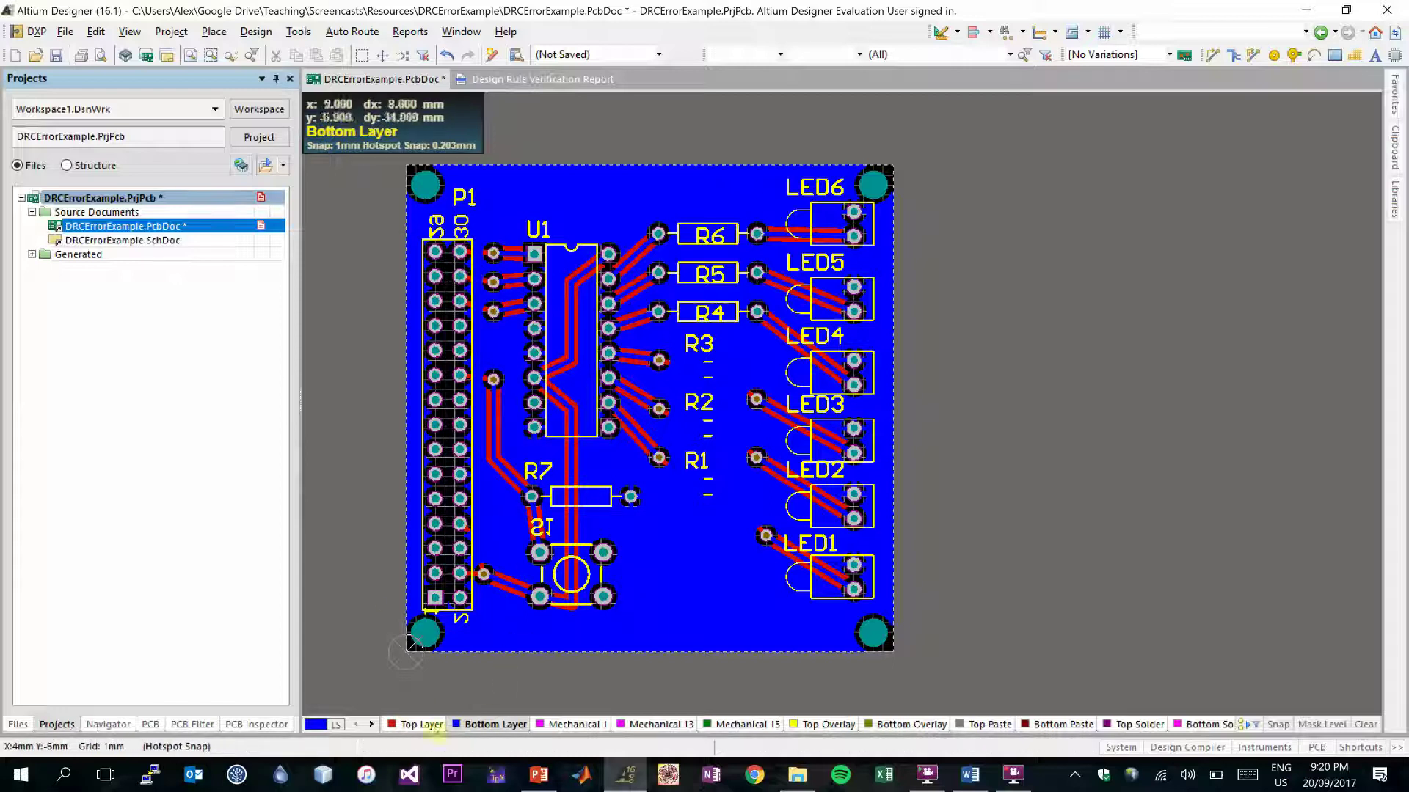
{"action": "left_click", "coordinate": [257, 34]}
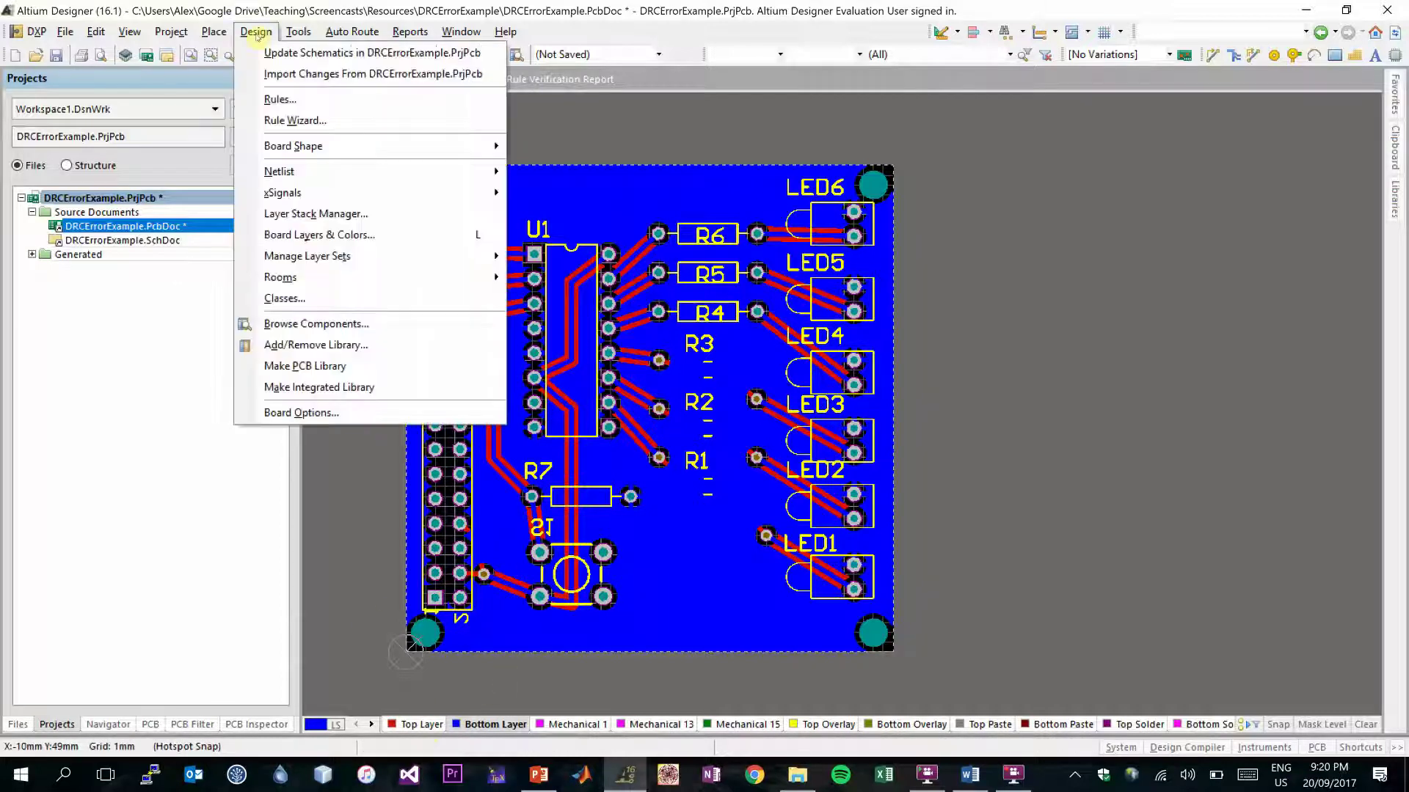
Step: Open the design rules editor and go to Manufacturing > Hole Size > HoleSize
{"action": "left_click", "coordinate": [282, 101]}
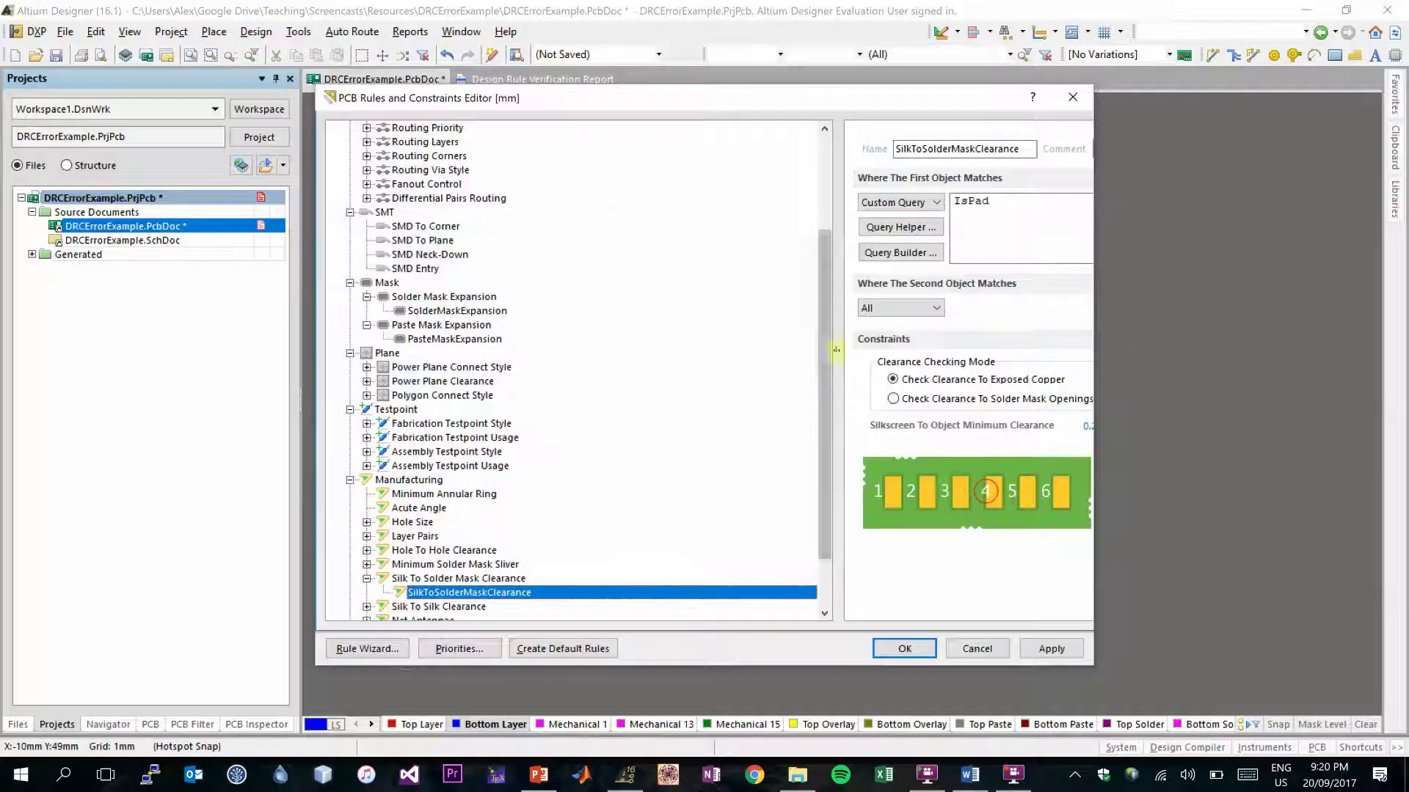
{"action": "scroll", "coordinate": [509, 498], "scroll_direction": "down", "scroll_amount": 2}
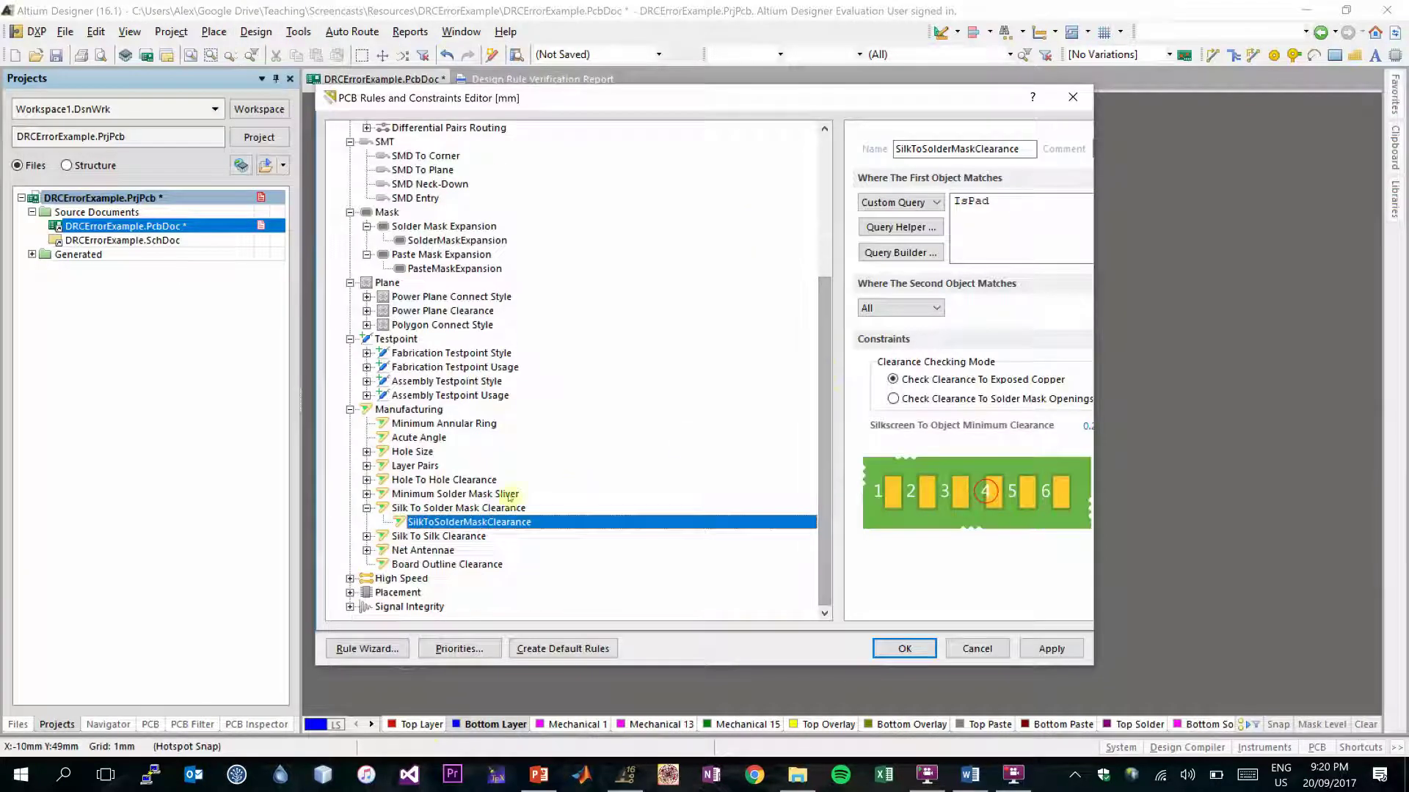
{"action": "left_click_drag", "start_coordinate": [832, 460], "coordinate": [781, 292]}
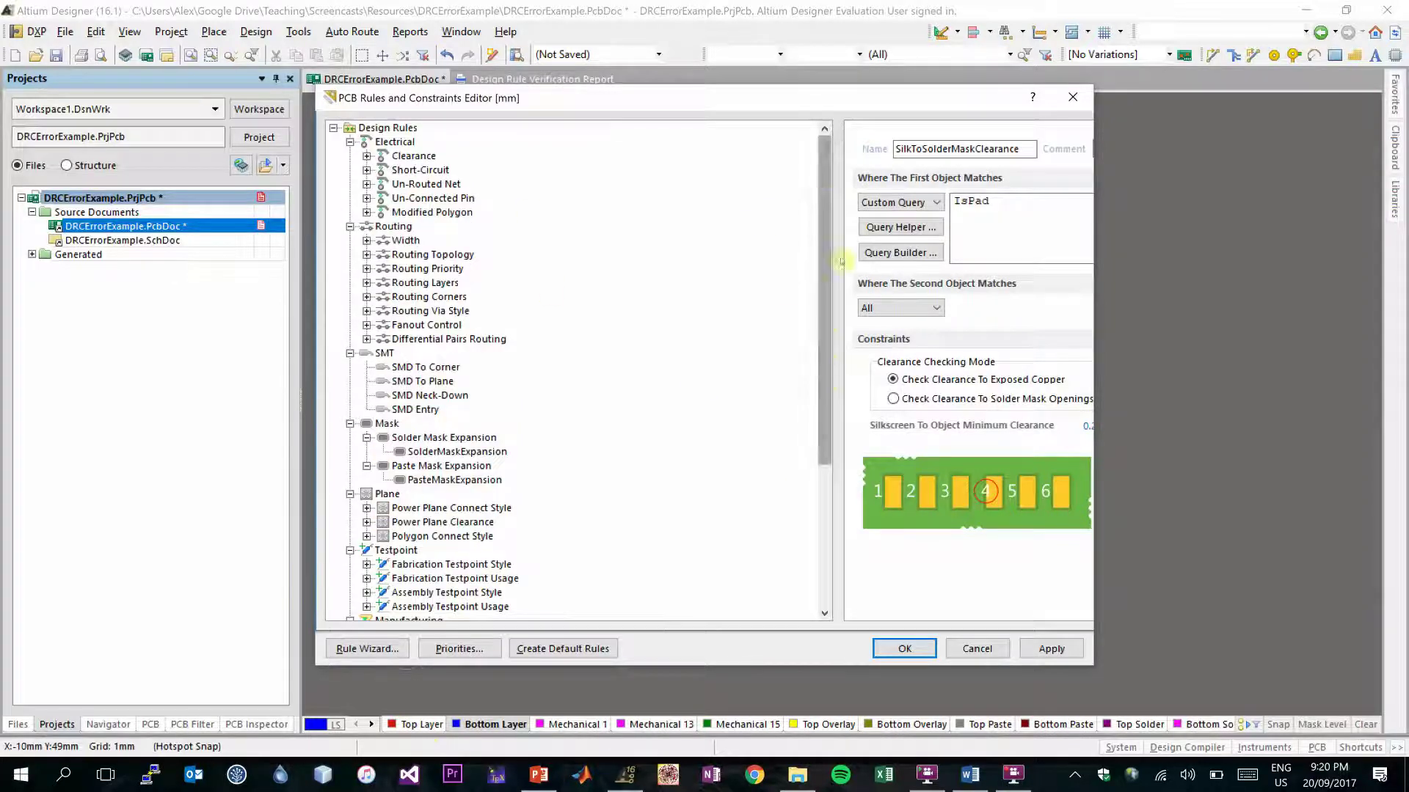
{"action": "scroll", "coordinate": [734, 372], "scroll_direction": "down", "scroll_amount": 5}
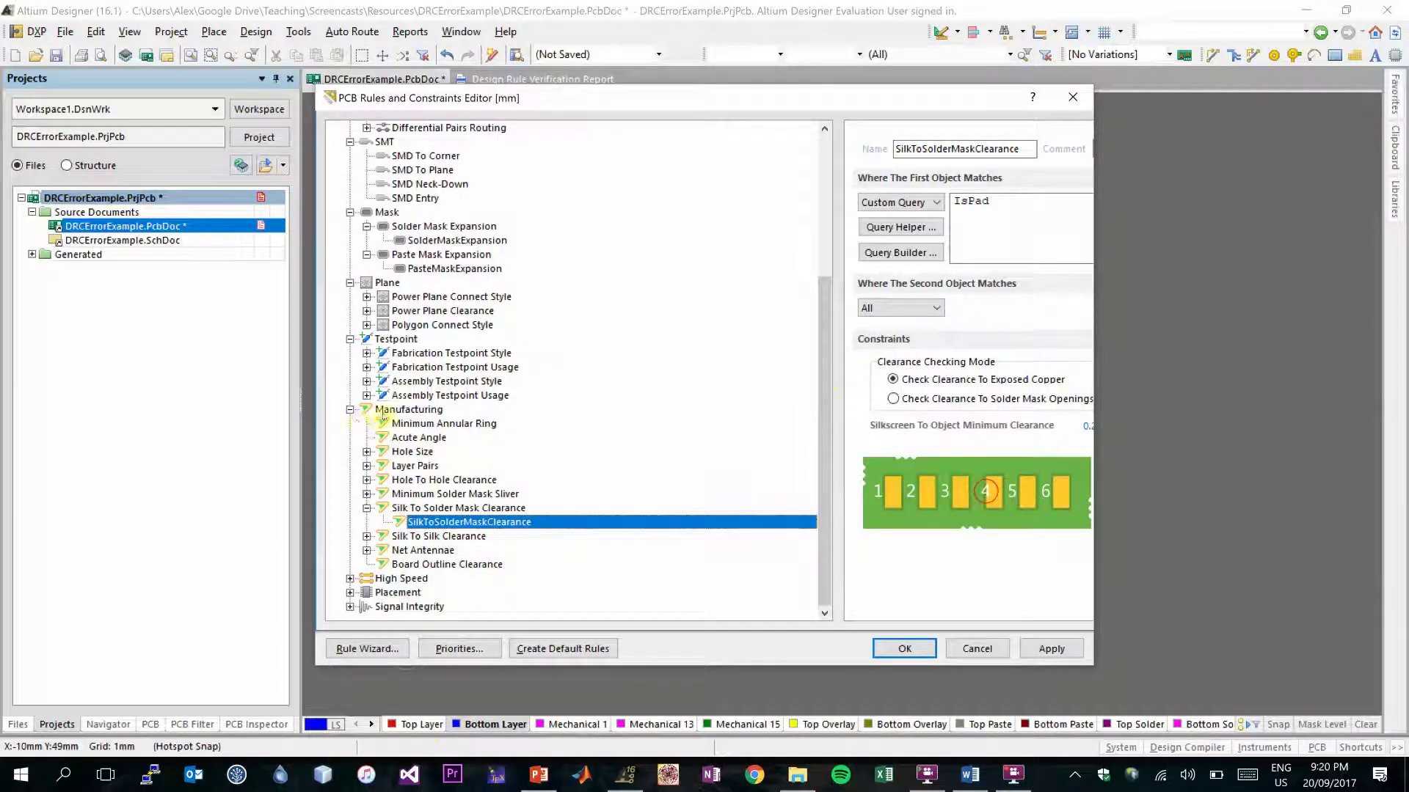
{"action": "left_click", "coordinate": [384, 410]}
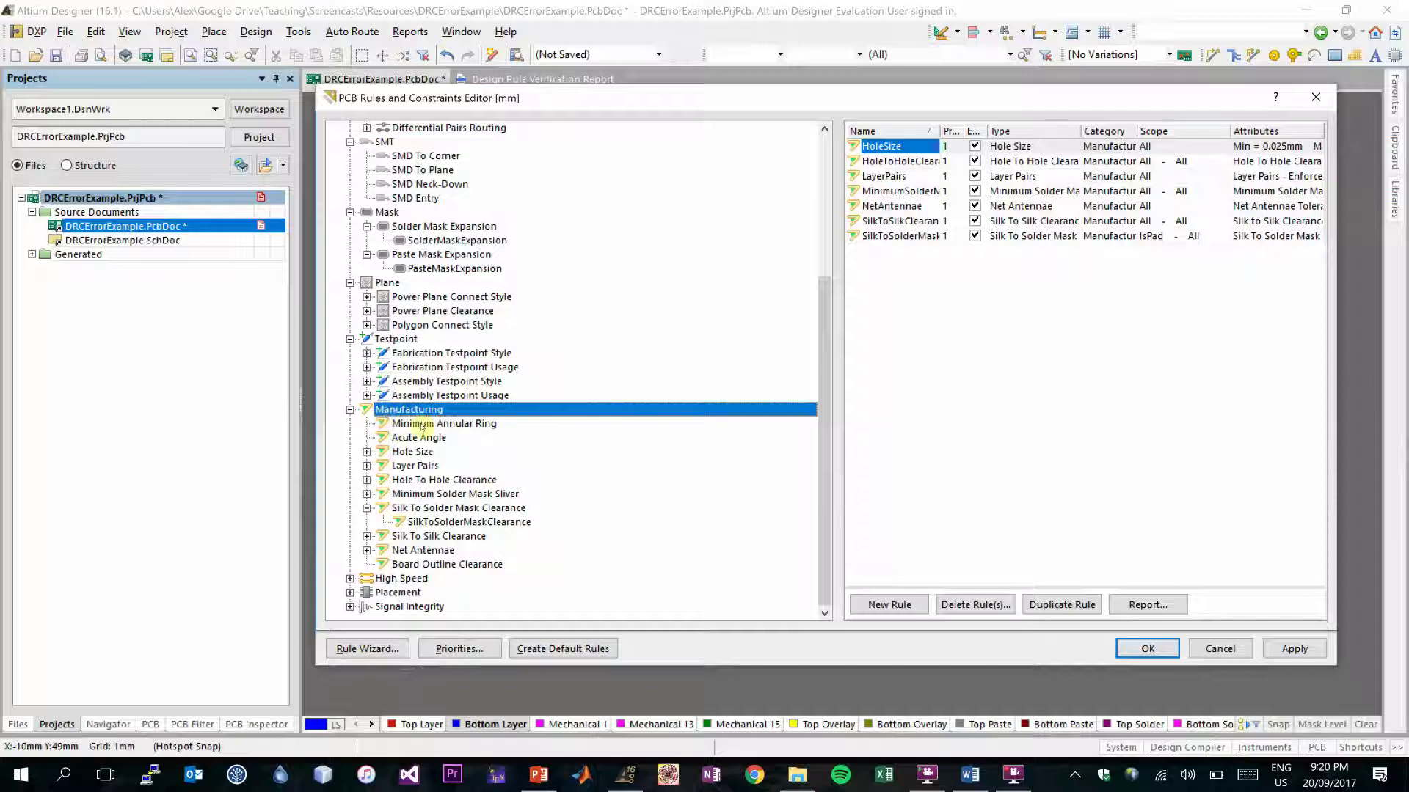
{"action": "left_click", "coordinate": [422, 425]}
{"action": "left_click", "coordinate": [413, 438]}
{"action": "left_click", "coordinate": [404, 453]}
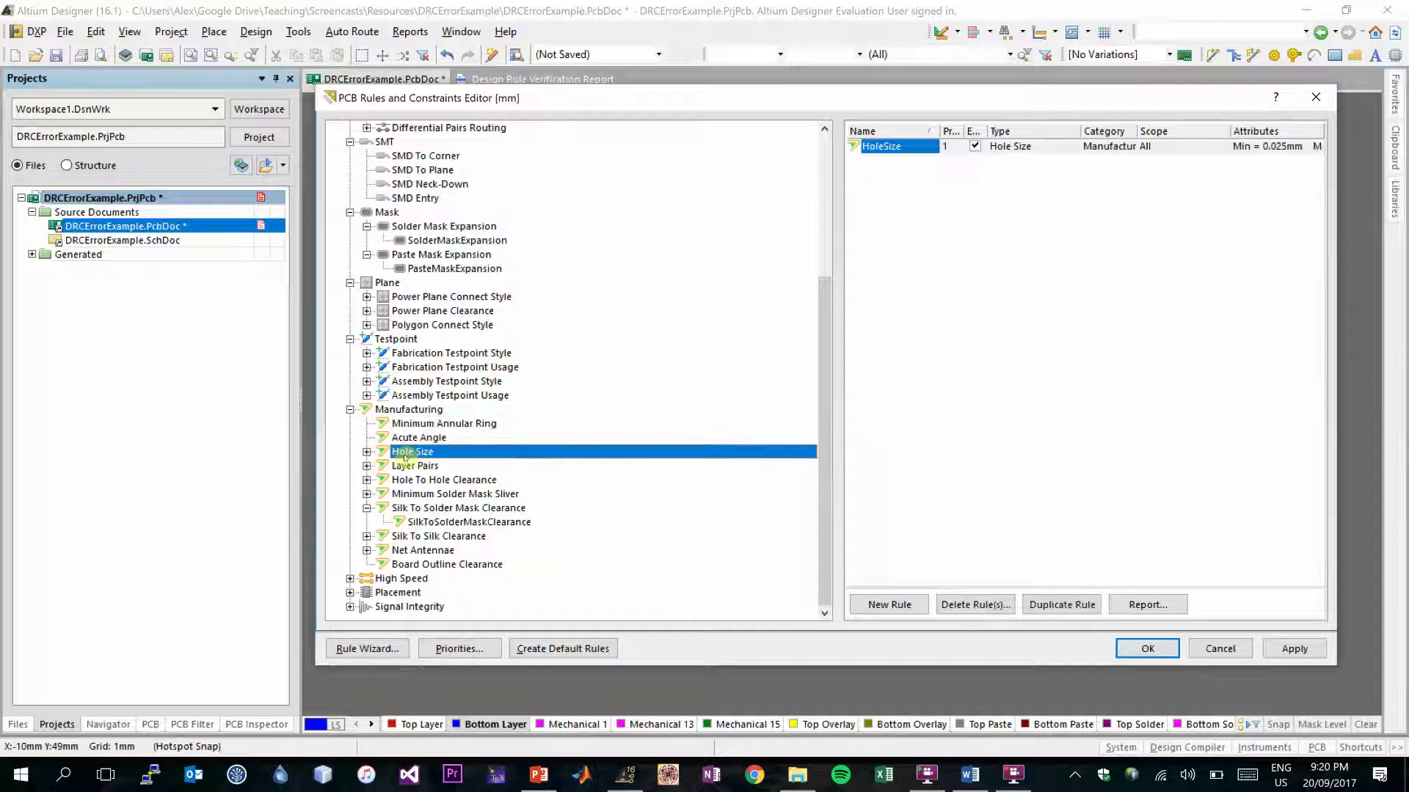
{"action": "left_click", "coordinate": [366, 452]}
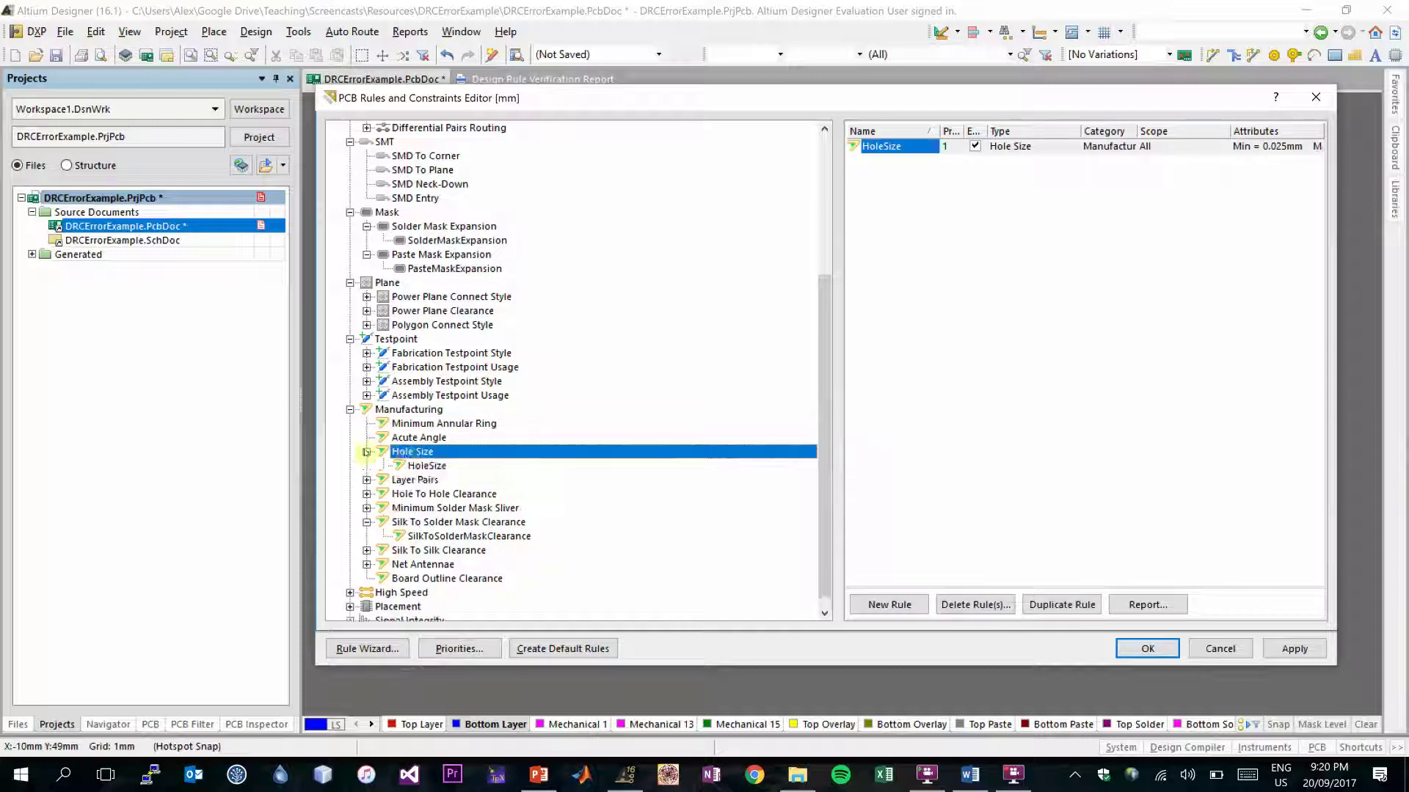
{"action": "left_click", "coordinate": [432, 467]}
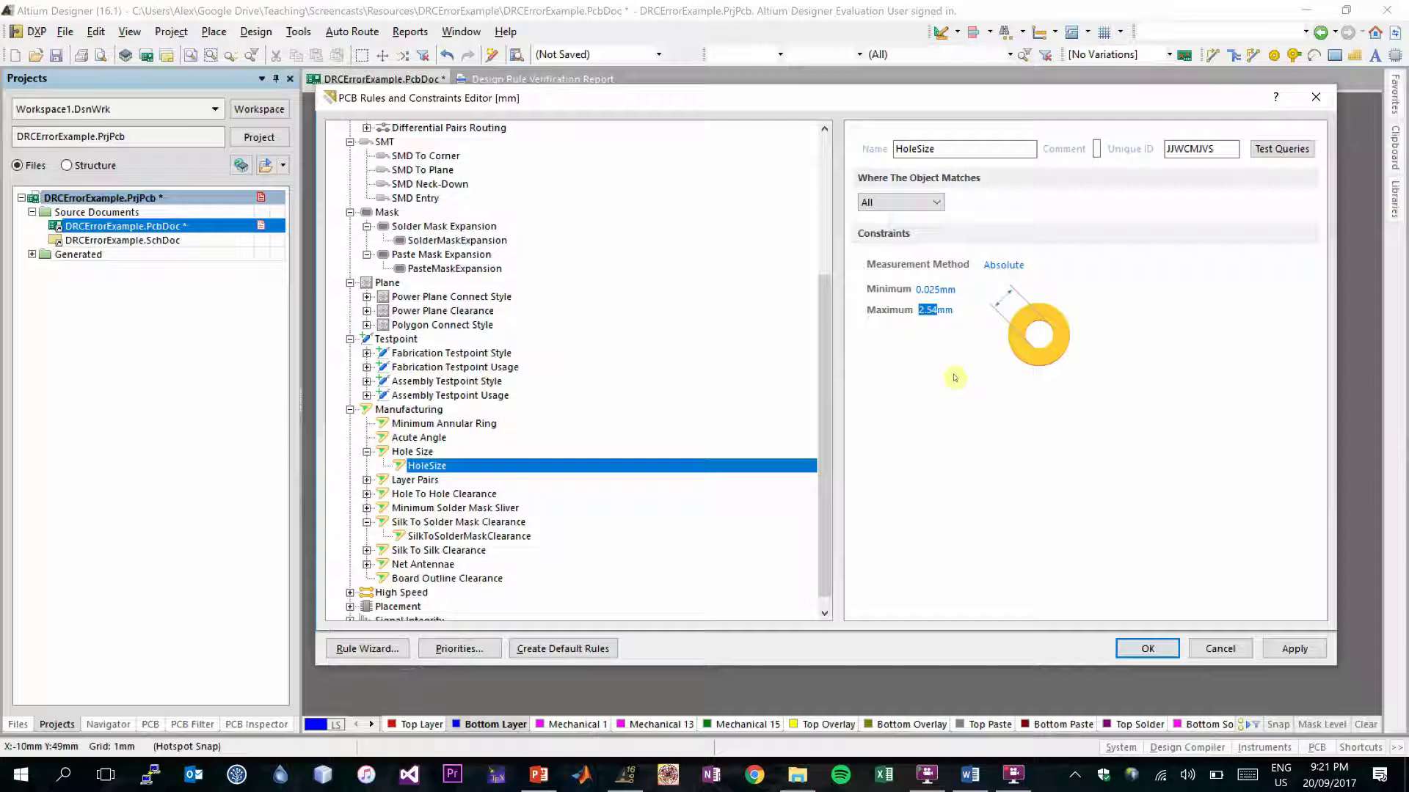
Step: Set the HoleSize maximum to 10mm, apply it, and return to the board
{"action": "key", "text": "Return"}
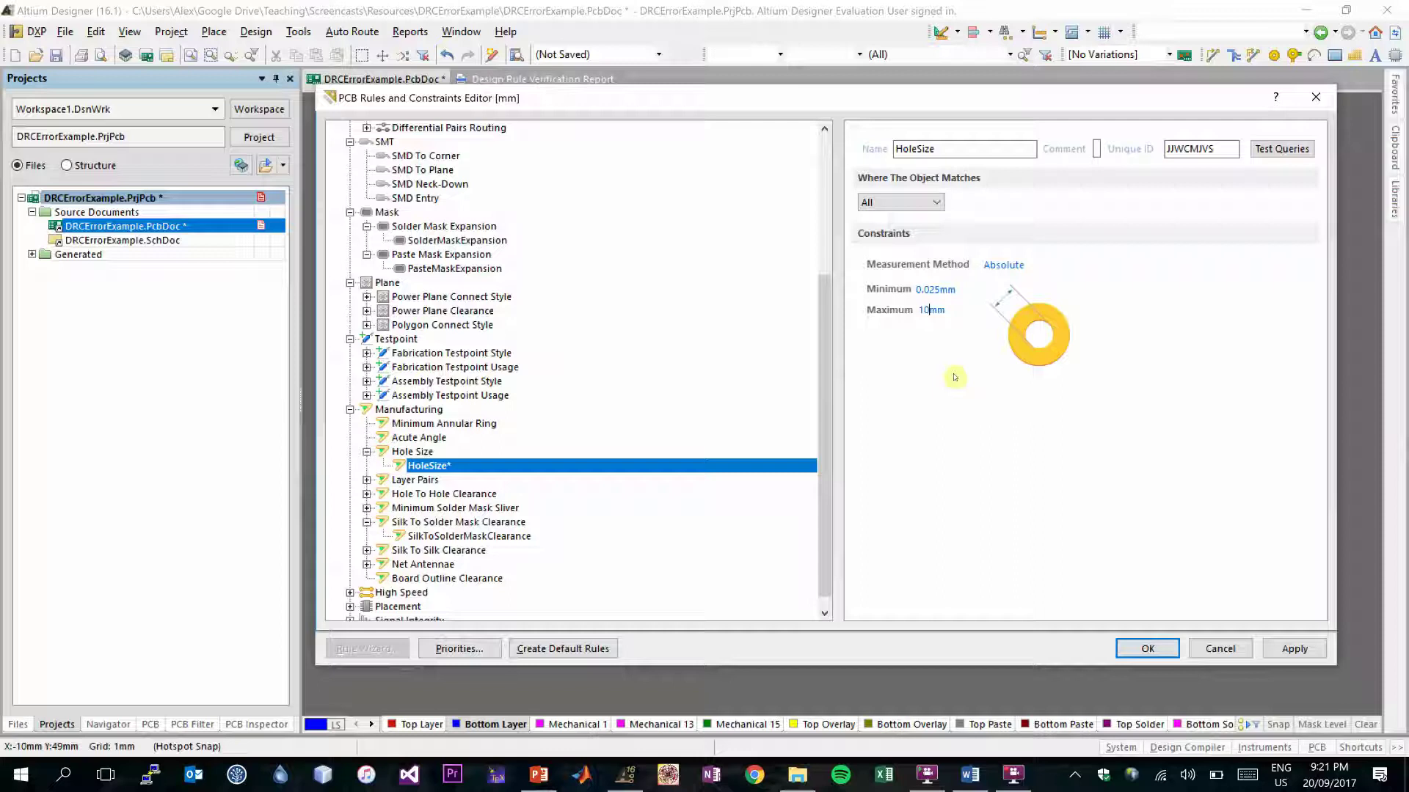
{"action": "left_click", "coordinate": [1274, 648]}
{"action": "left_click", "coordinate": [1150, 649]}
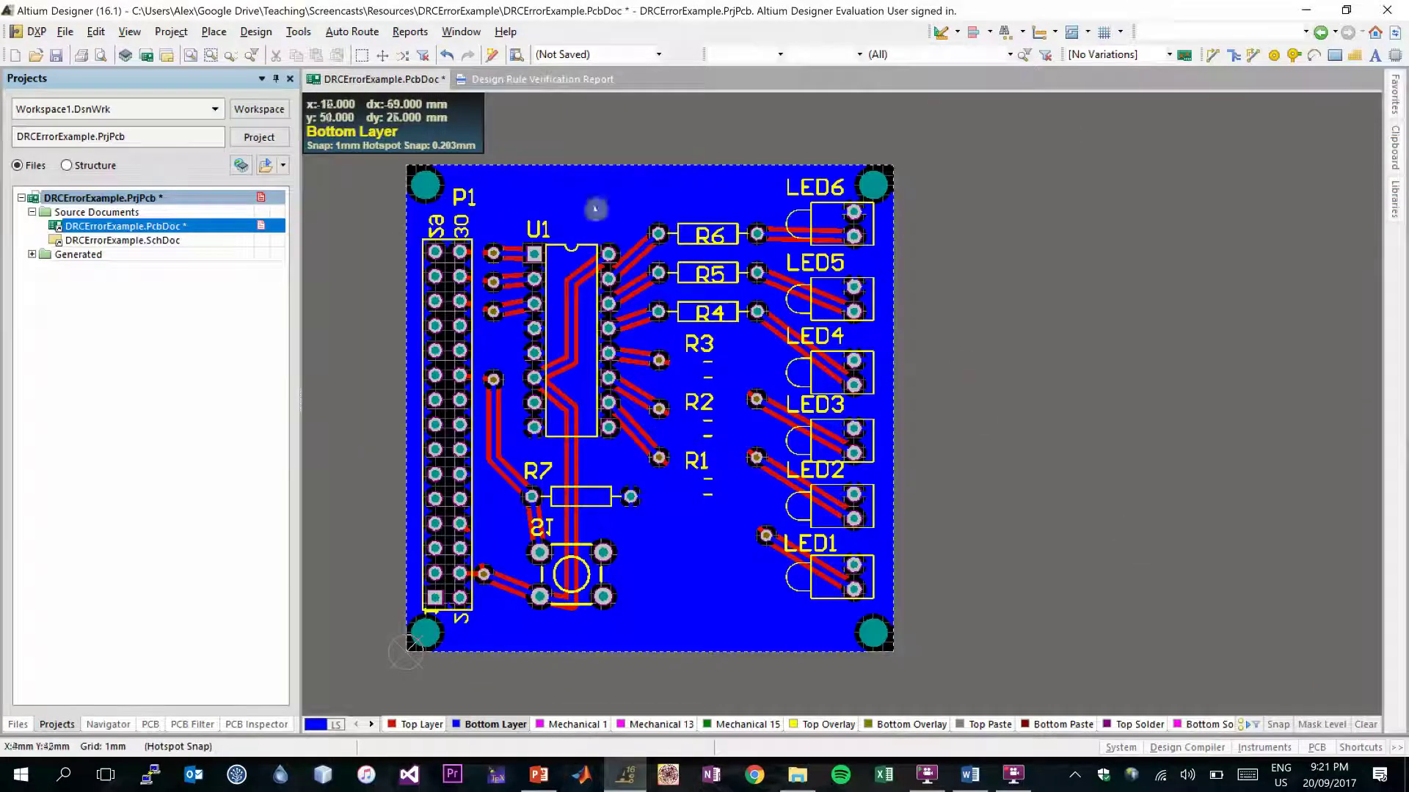
Step: Rerun the design rule check and dismiss Messages to show 32 violations
{"action": "left_click", "coordinate": [298, 31]}
{"action": "left_click", "coordinate": [316, 54]}
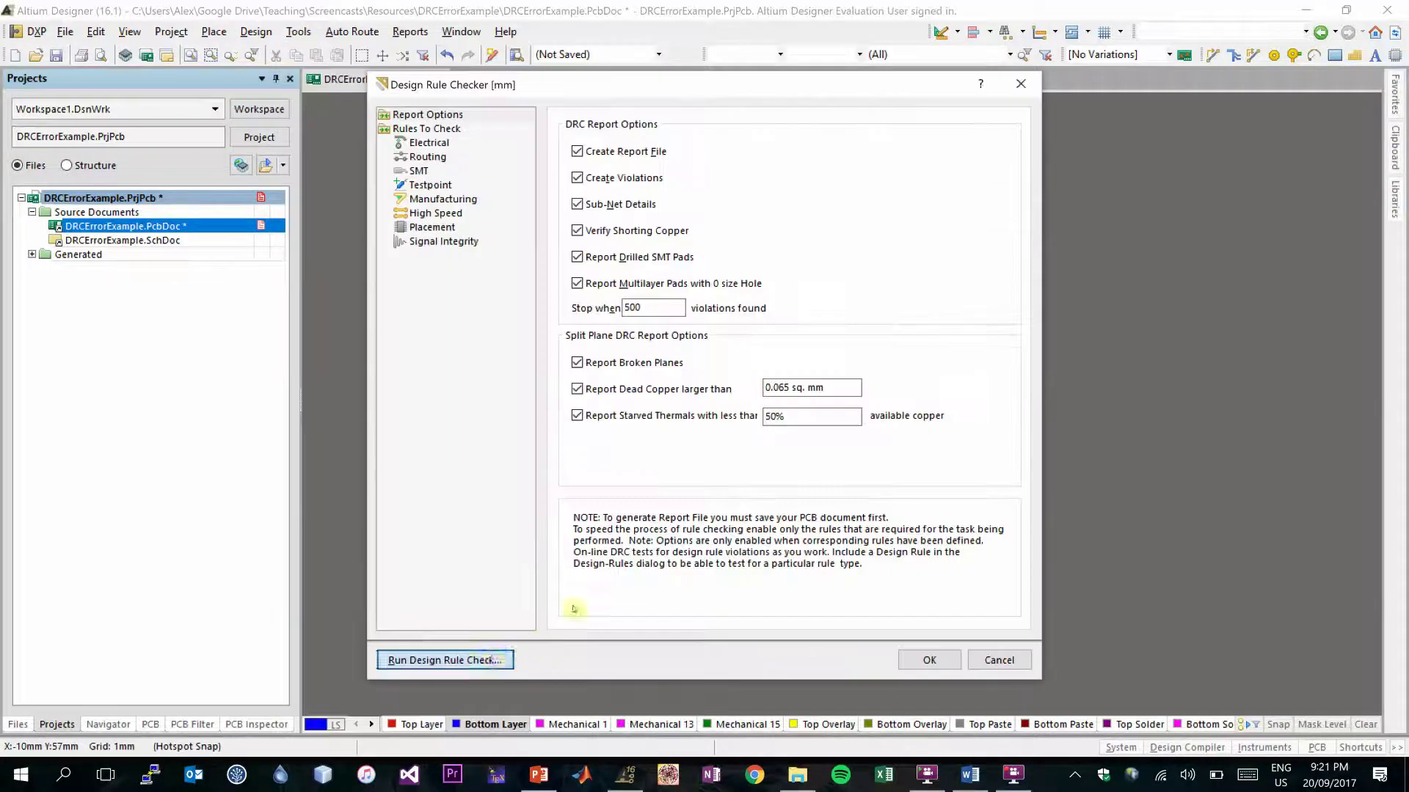
{"action": "left_click", "coordinate": [441, 570]}
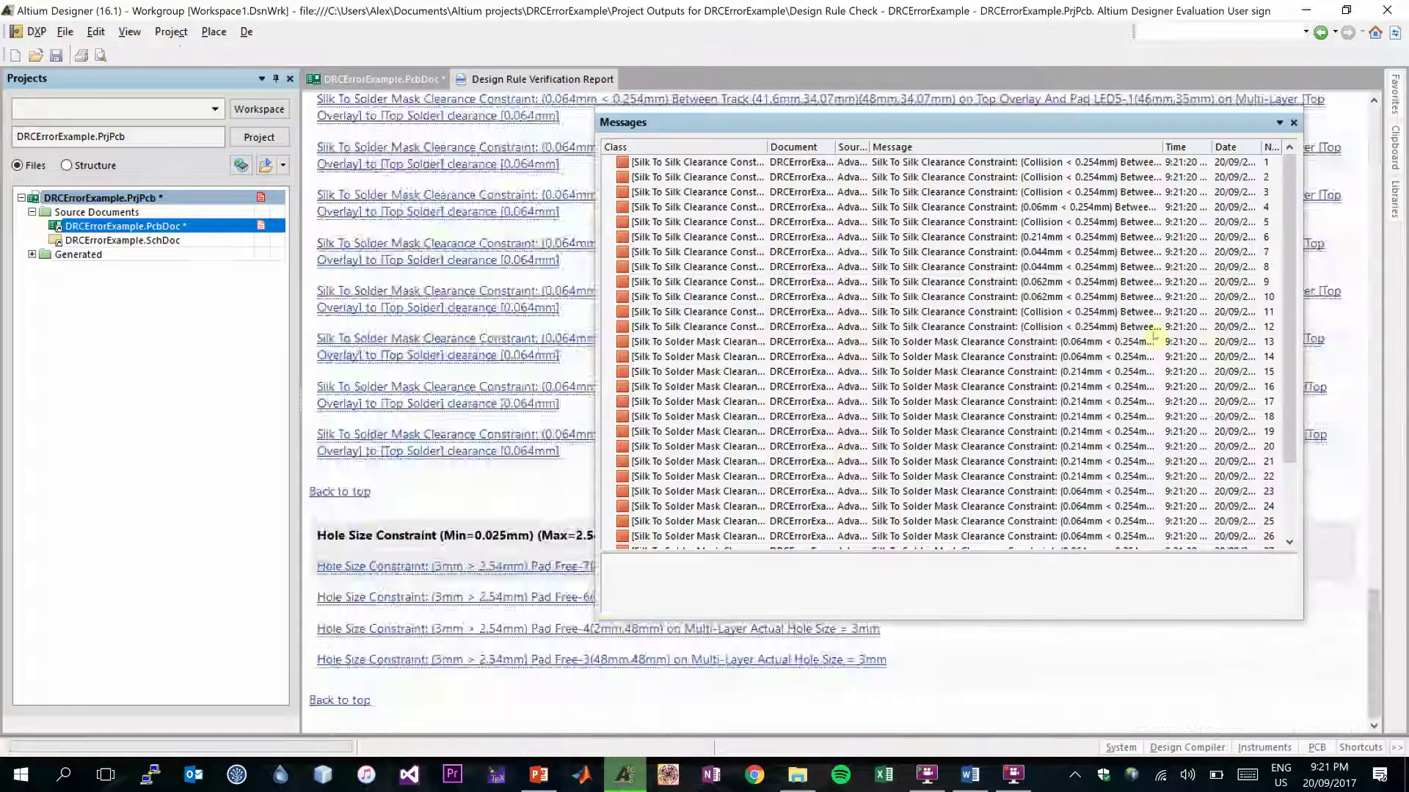
{"action": "left_click", "coordinate": [1293, 124]}
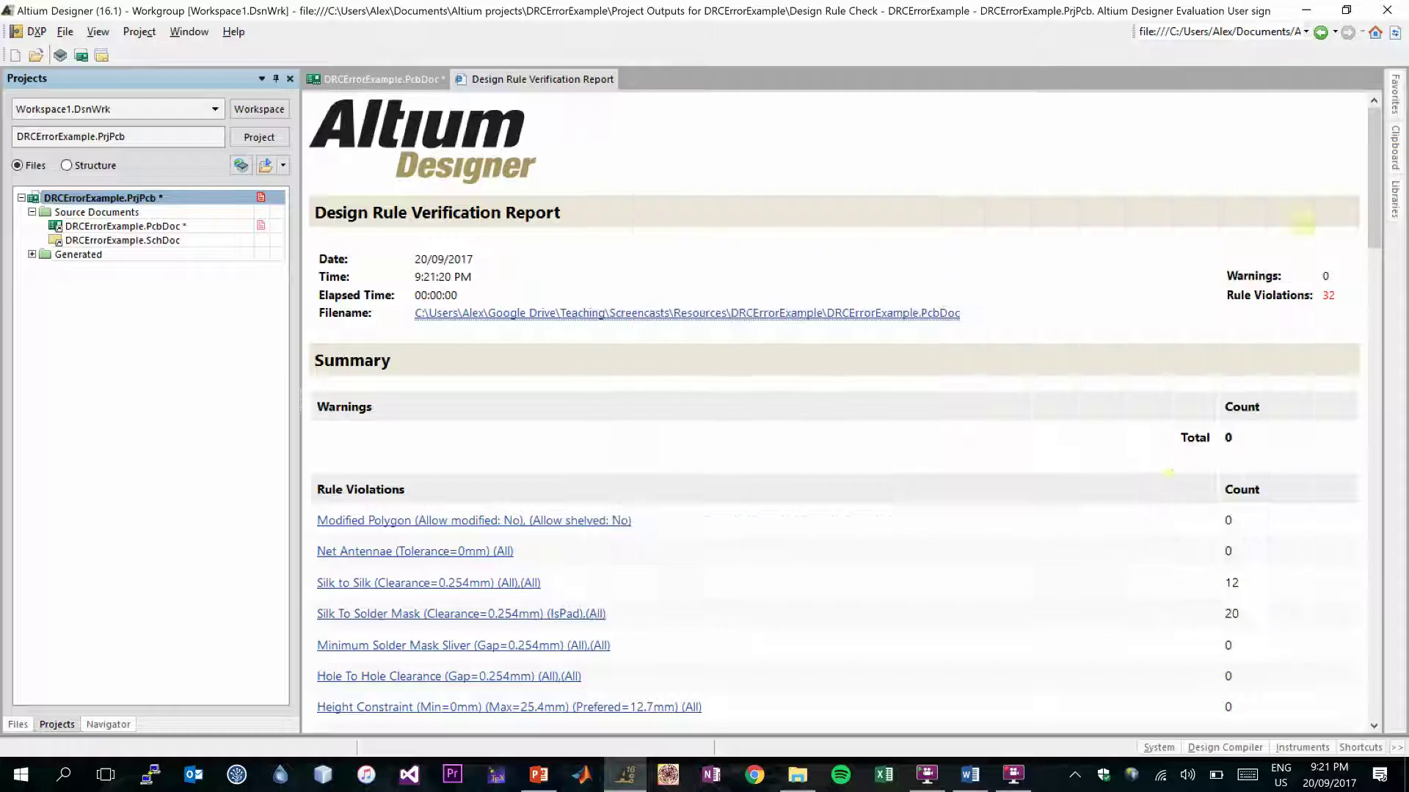
Step: Jump to the Silk to Silk violation details and pick the R6 entry
{"action": "scroll", "coordinate": [1157, 465], "scroll_direction": "down", "scroll_amount": 5}
{"action": "scroll", "coordinate": [1056, 418], "scroll_direction": "up", "scroll_amount": 2}
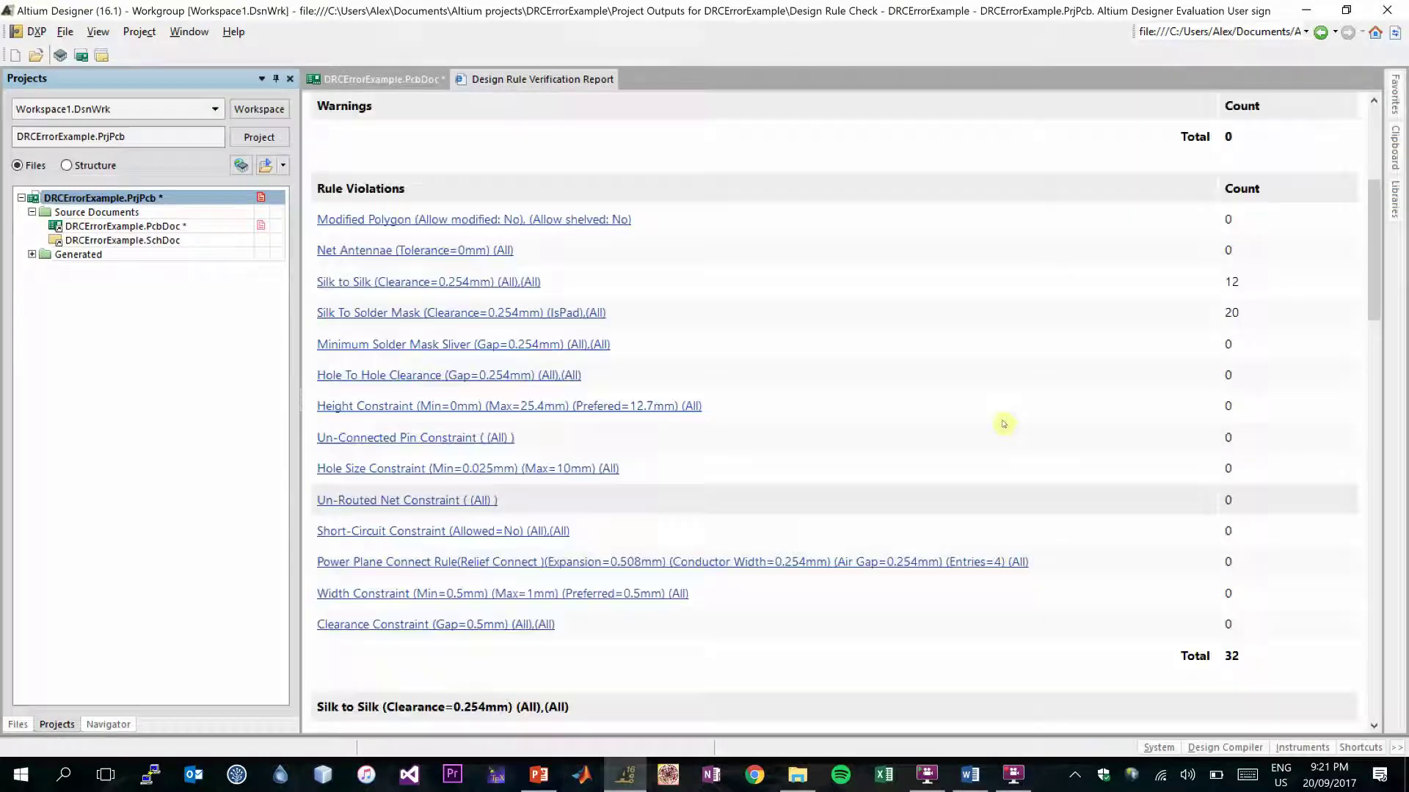
{"action": "scroll", "coordinate": [771, 473], "scroll_direction": "up", "scroll_amount": 2}
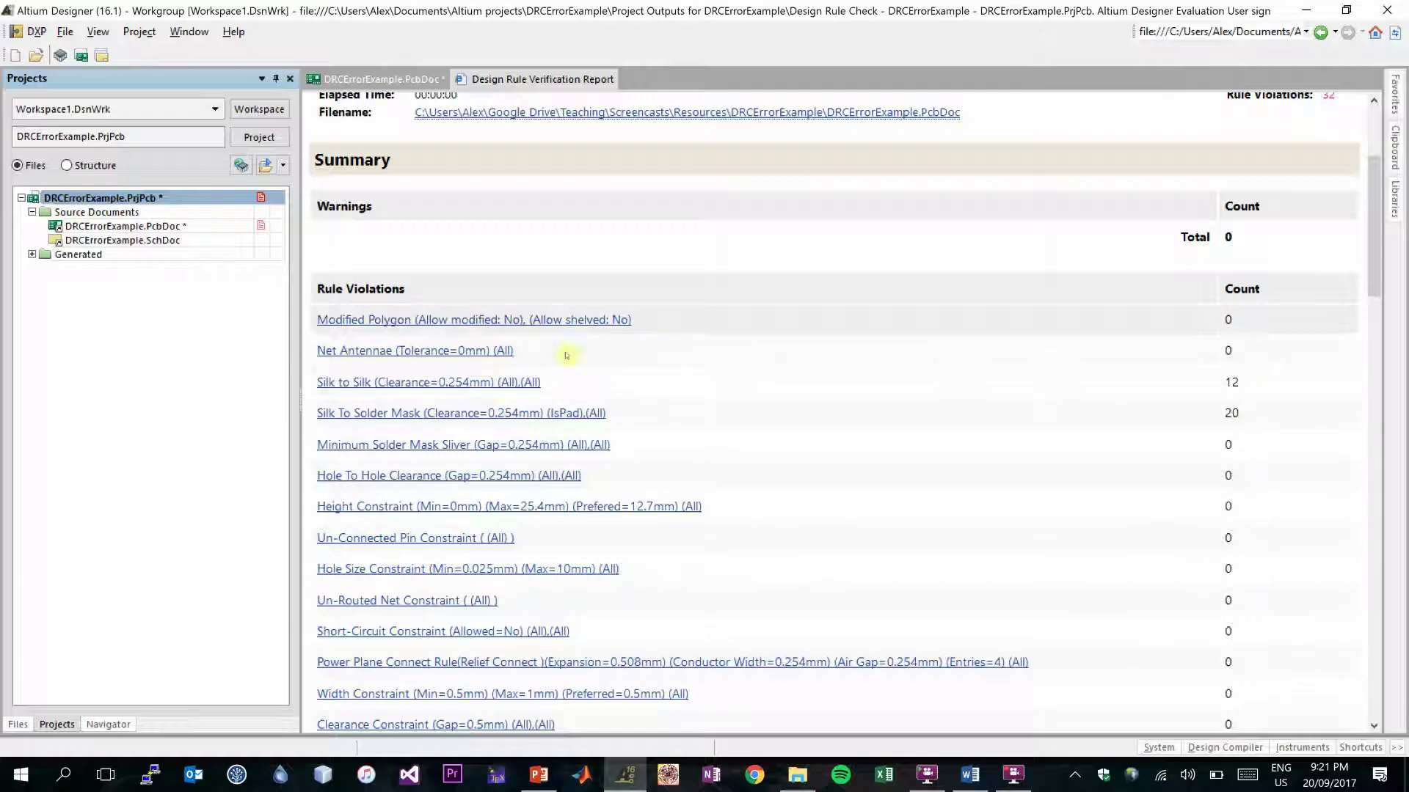
{"action": "left_click", "coordinate": [498, 382]}
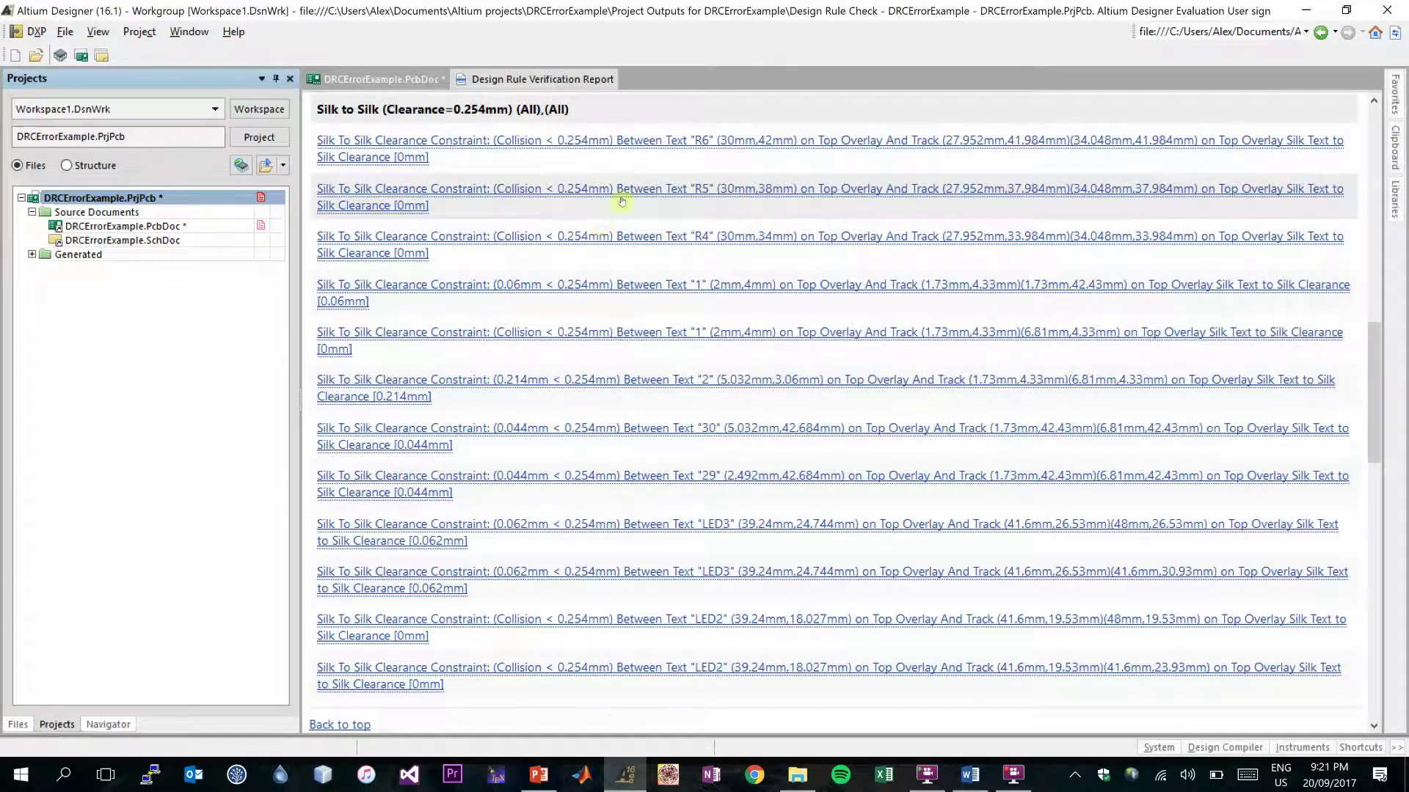
{"action": "scroll", "coordinate": [660, 220], "scroll_direction": "up", "scroll_amount": 1}
{"action": "left_click", "coordinate": [706, 248]}
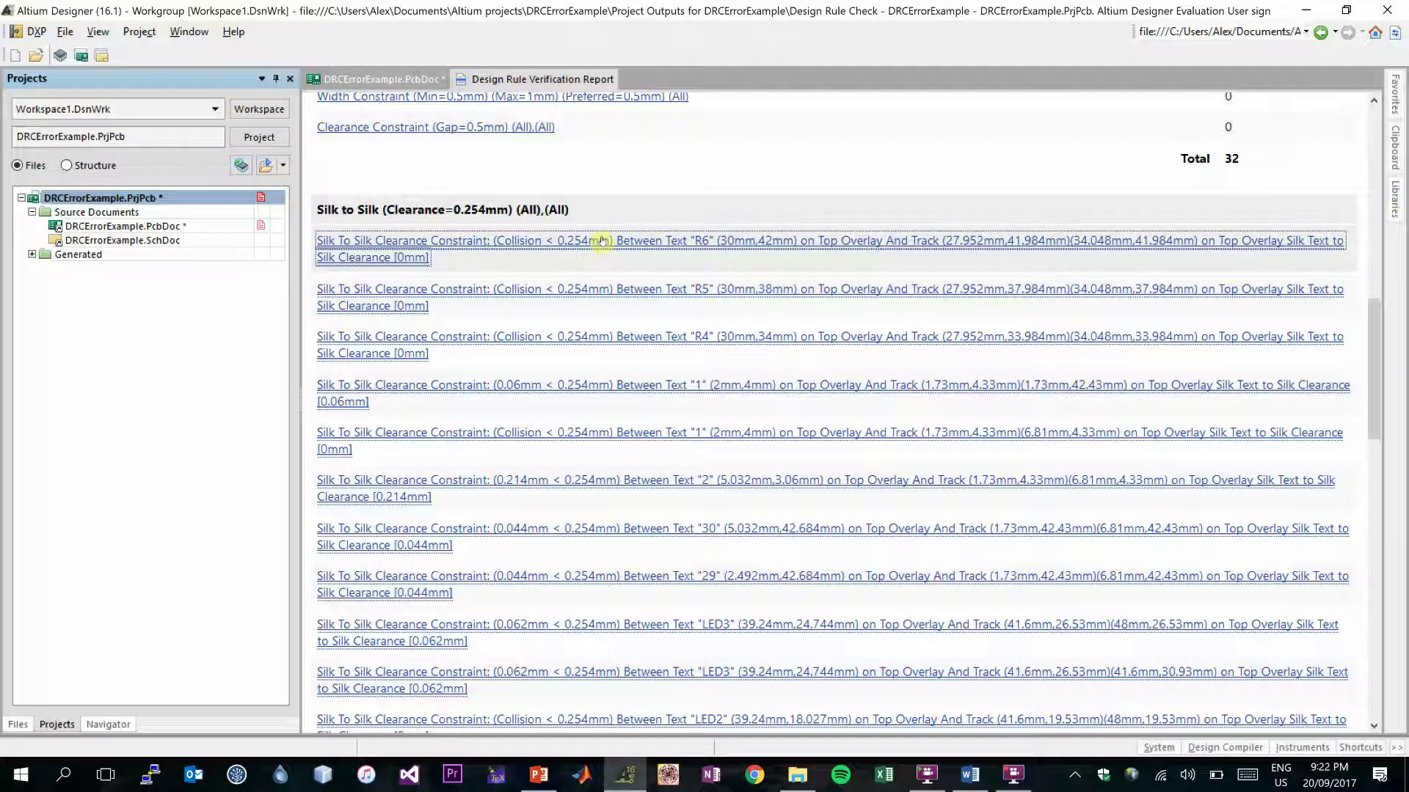
Step: Cross-probe to R6 on the board, zooming out and cancelling an accidental text move
{"action": "left_click", "coordinate": [602, 241]}
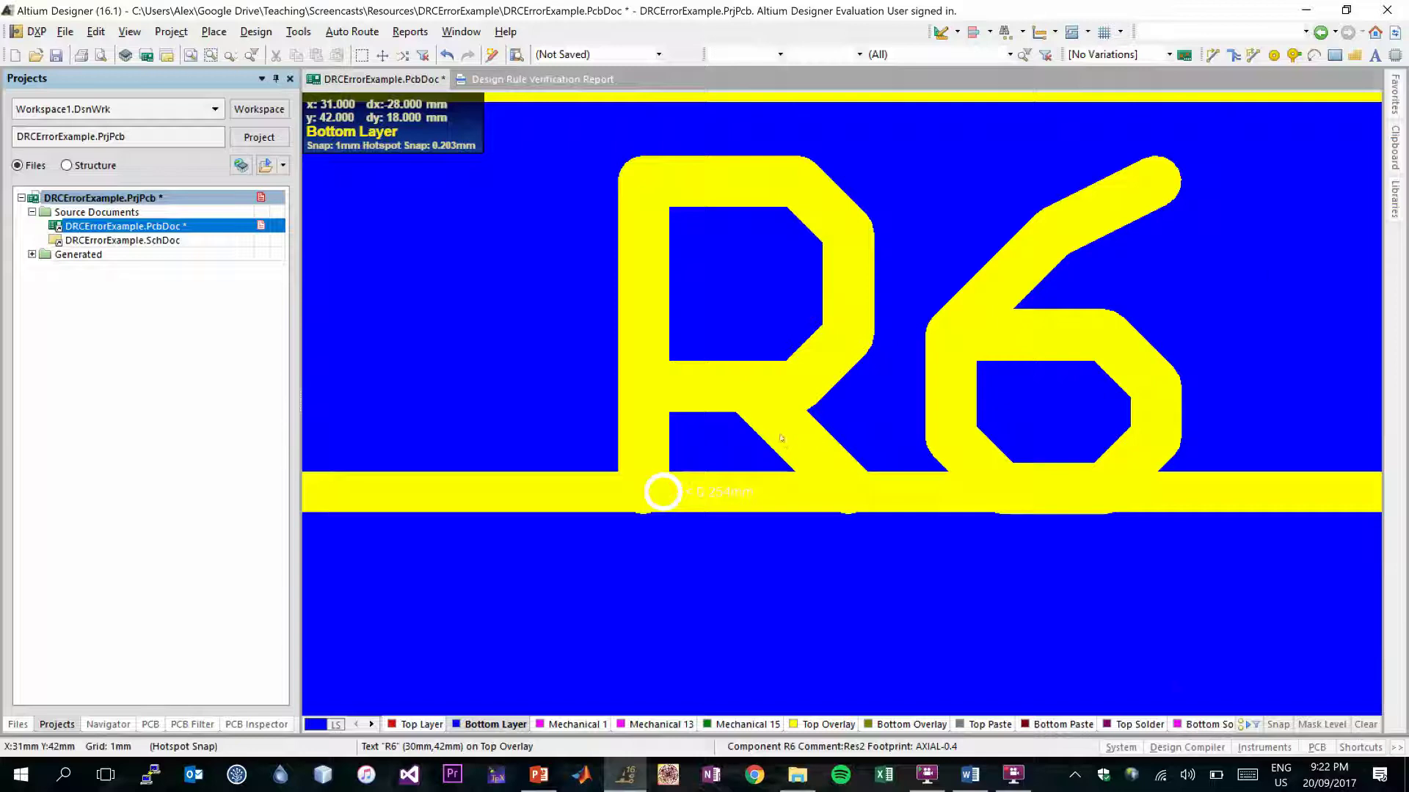
{"action": "scroll", "coordinate": [782, 438], "scroll_direction": "down", "scroll_amount": 5, "text": "ctrl"}
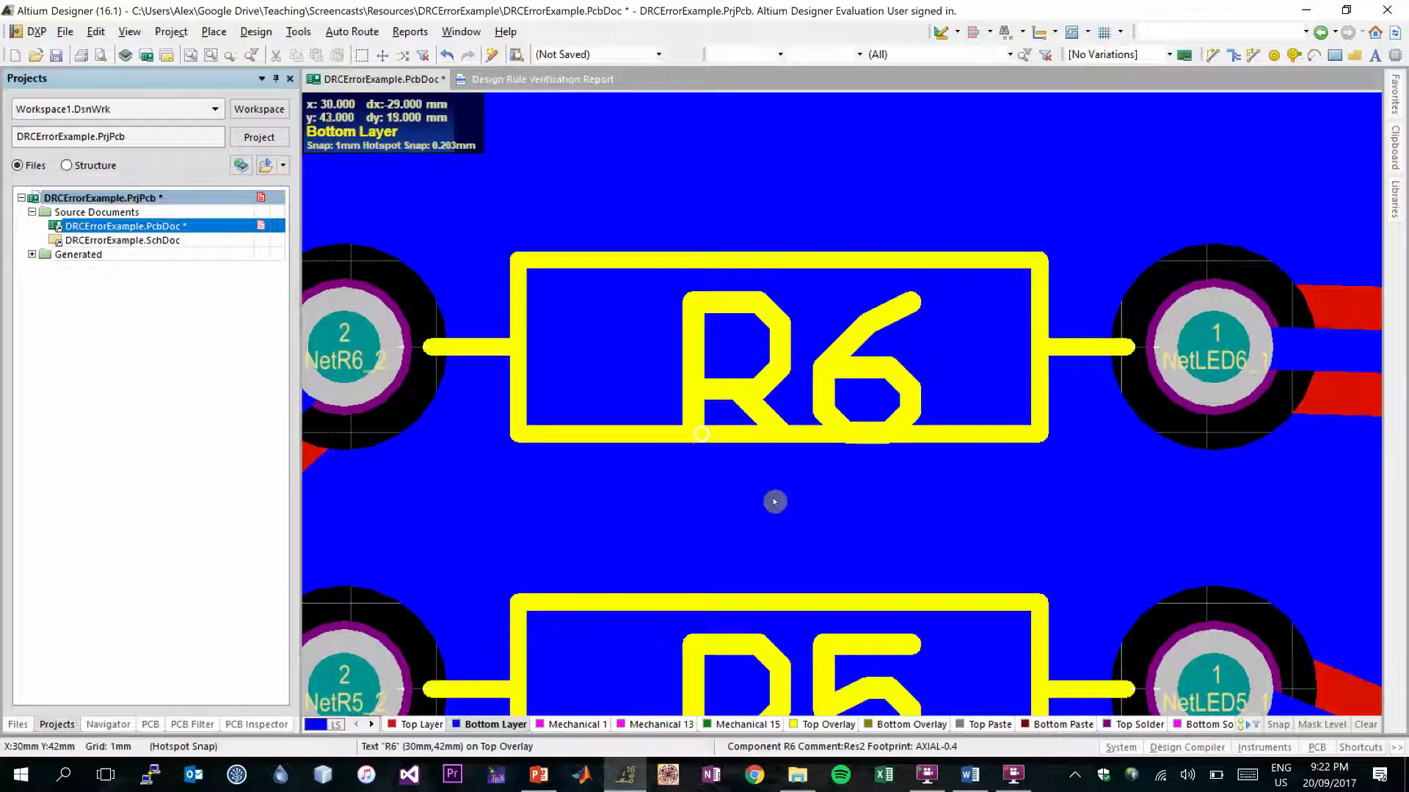
{"action": "left_click", "coordinate": [777, 554]}
{"action": "left_click", "coordinate": [734, 600]}
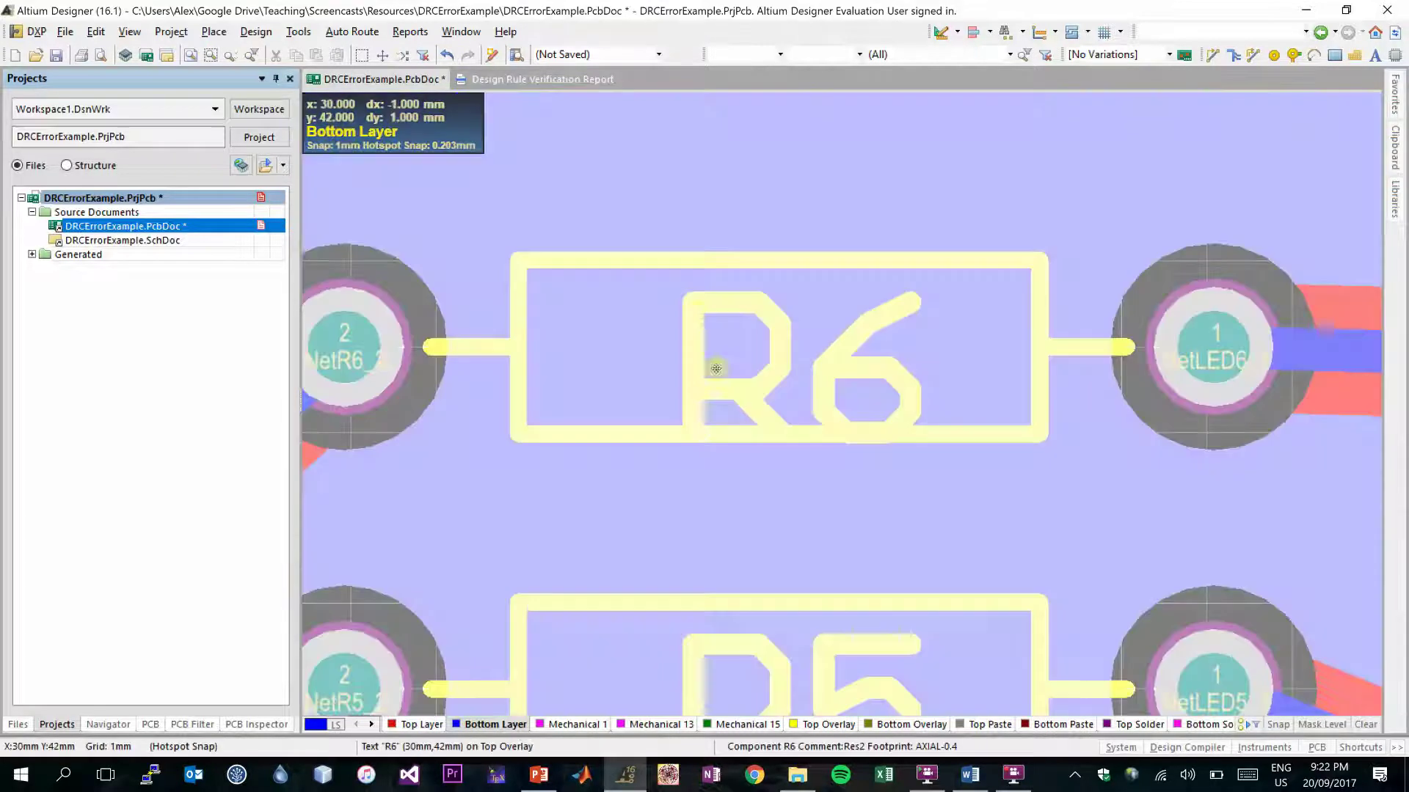
{"action": "key", "text": "Escape"}
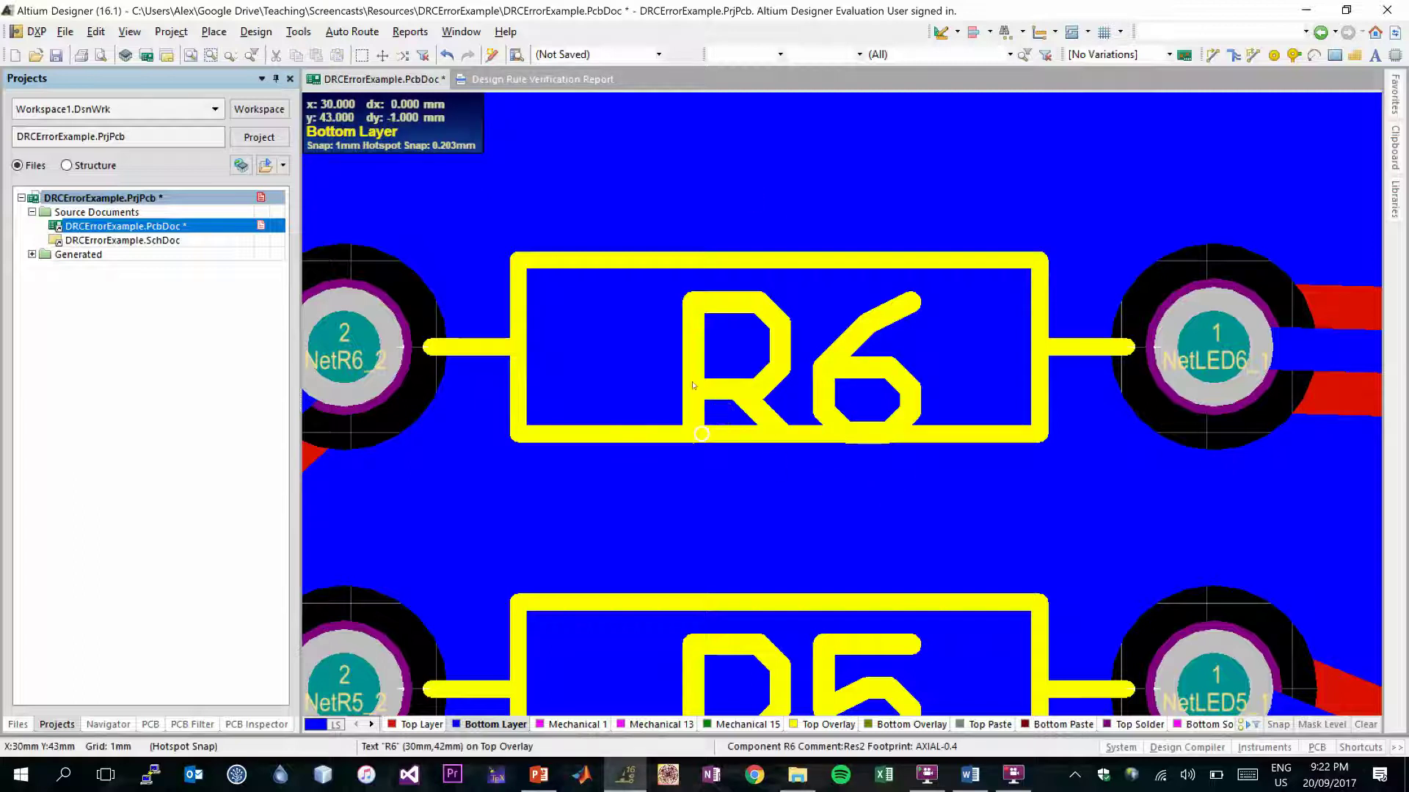
Step: Open the R6 designator text's properties from the stacked objects and close with OK
{"action": "mouse_move", "coordinate": [693, 384]}
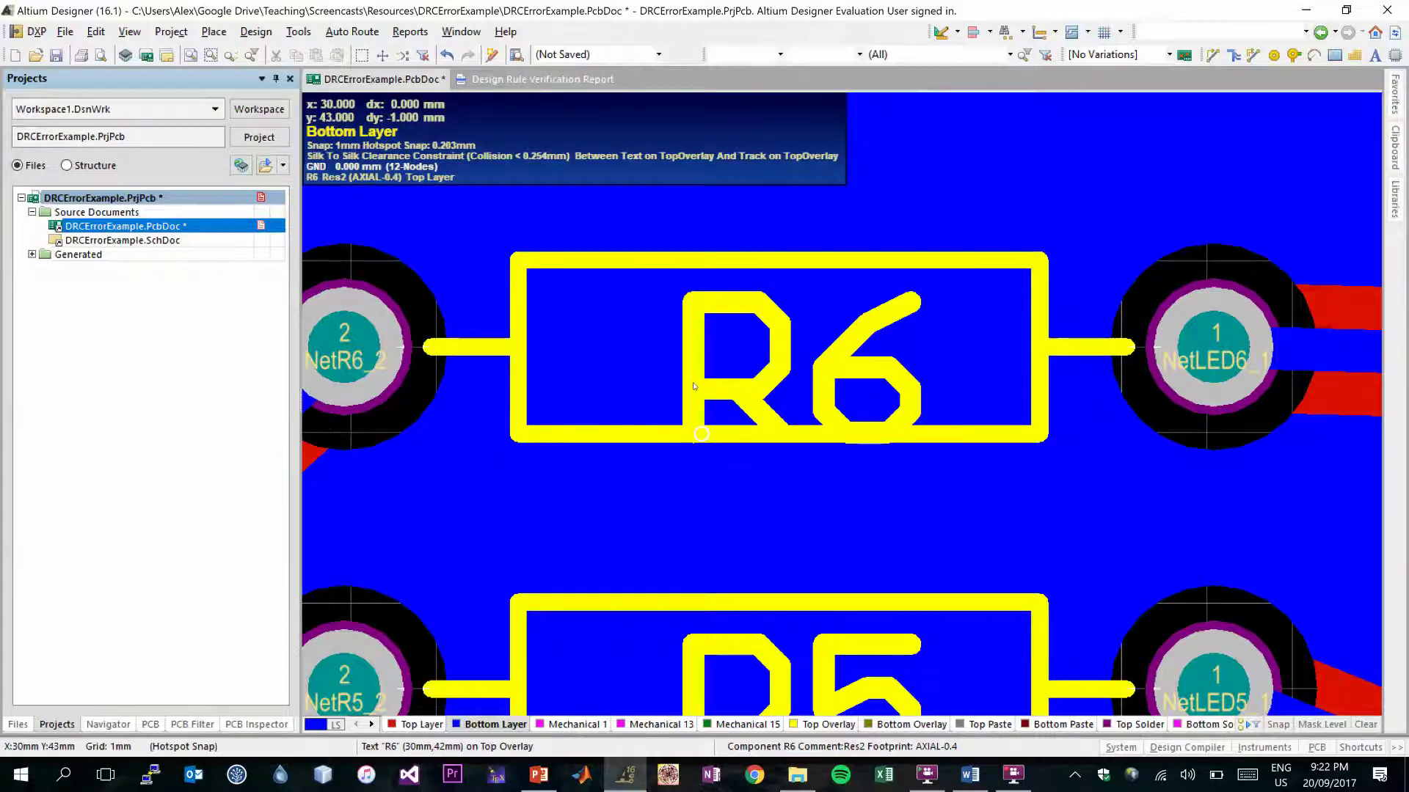
{"action": "left_click", "coordinate": [694, 386]}
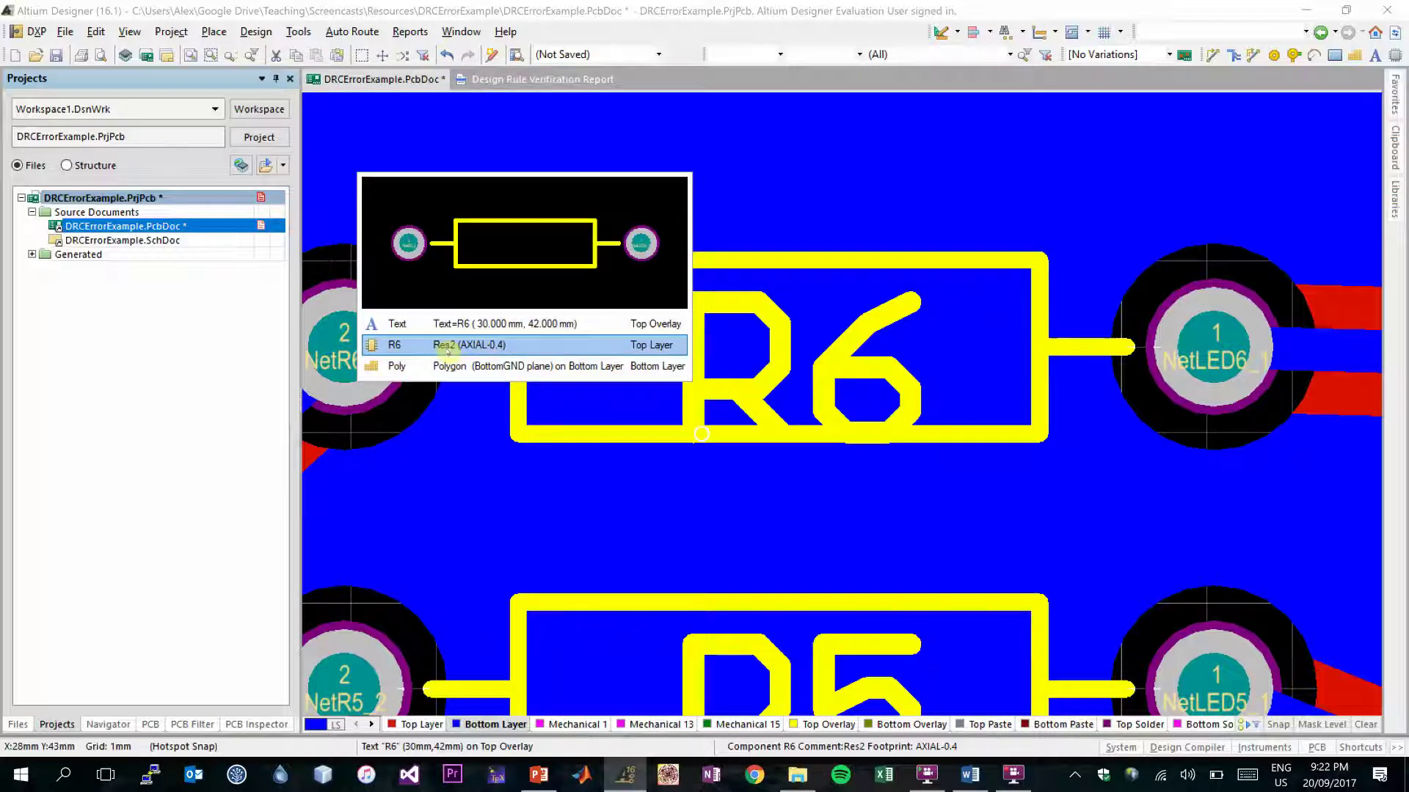
{"action": "left_click", "coordinate": [451, 326]}
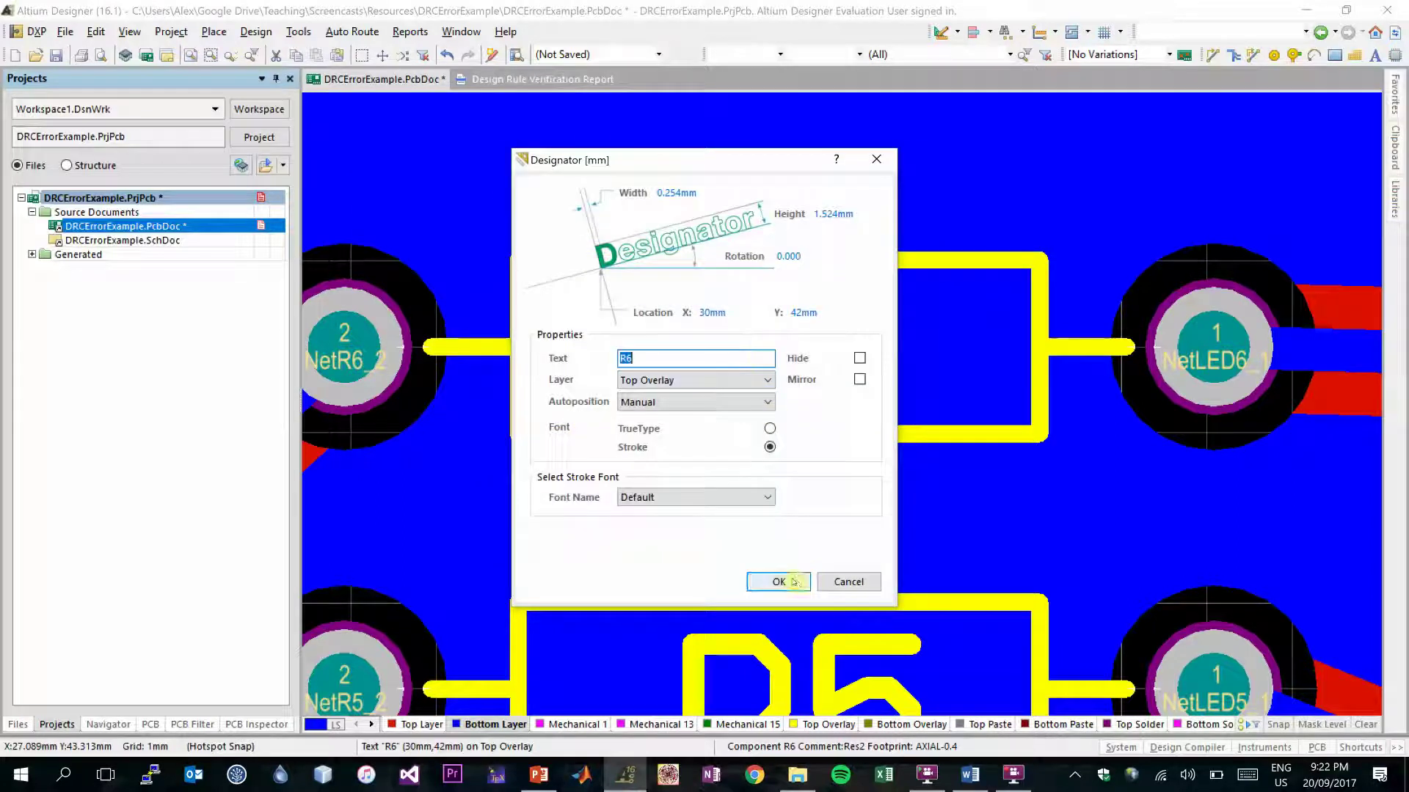
{"action": "left_click", "coordinate": [800, 581]}
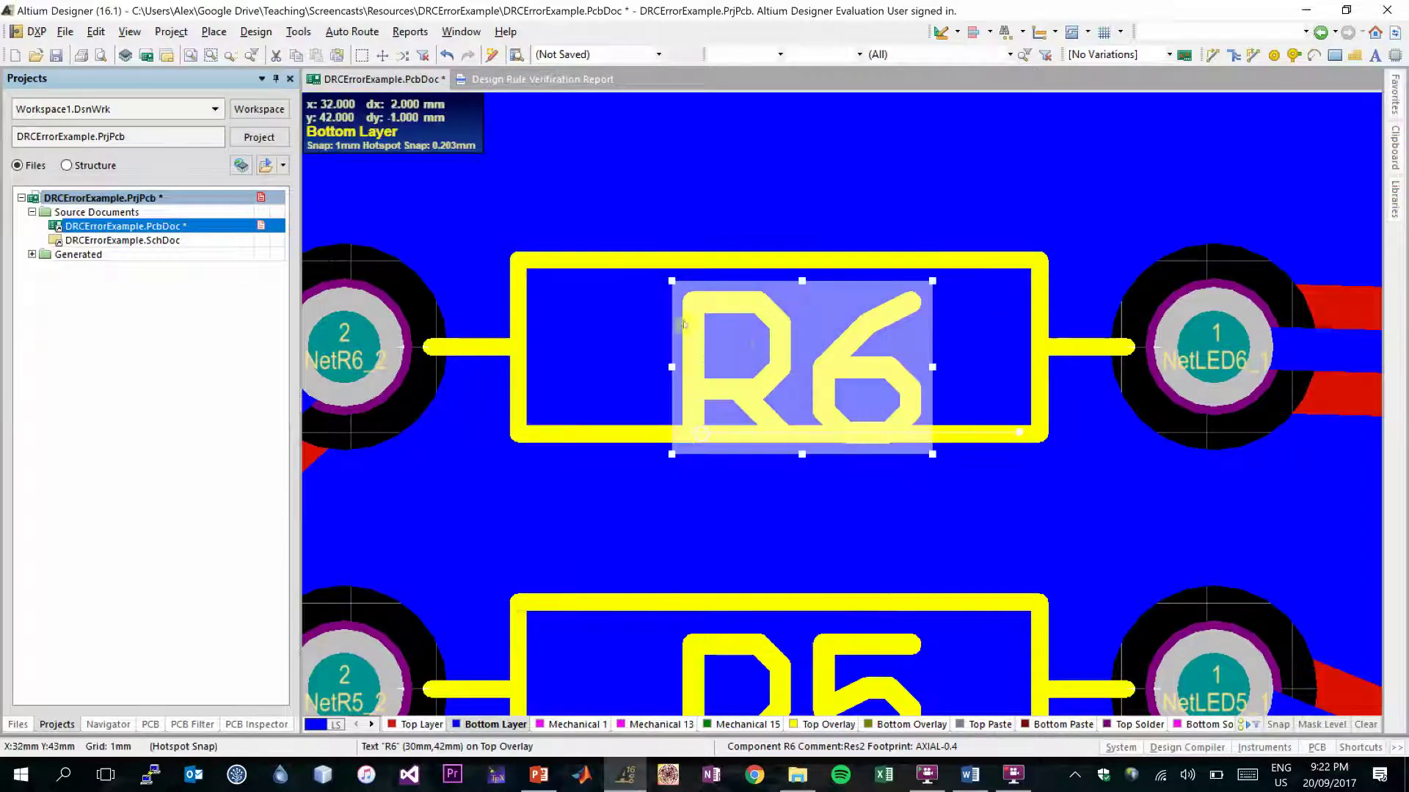
Step: Move the R6 designator above its resistor outline and zoom around the board
{"action": "scroll", "coordinate": [804, 368], "scroll_direction": "down", "scroll_amount": 1, "text": "ctrl"}
{"action": "scroll", "coordinate": [803, 368], "scroll_direction": "down", "scroll_amount": 1, "text": "ctrl"}
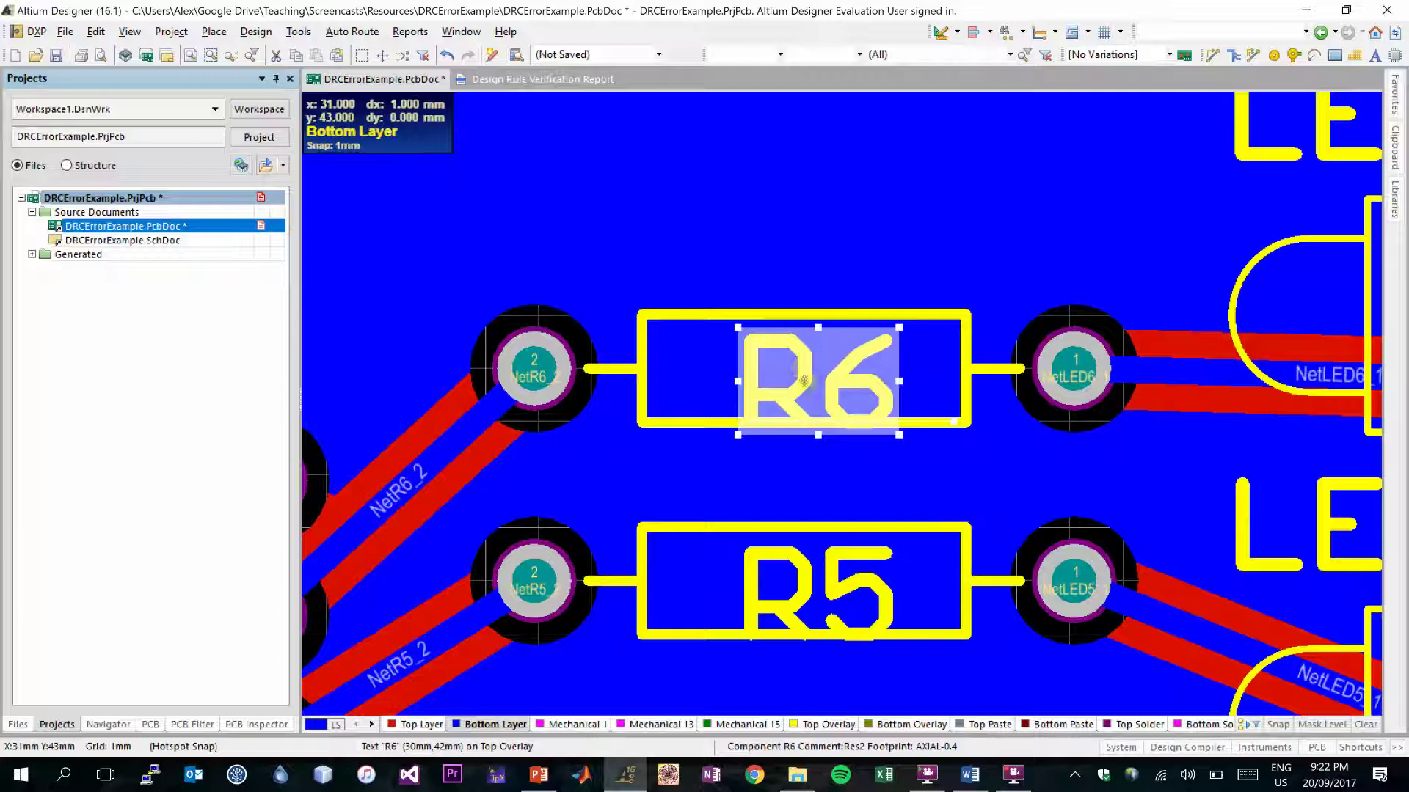
{"action": "left_click_drag", "start_coordinate": [803, 368], "coordinate": [756, 266]}
{"action": "scroll", "coordinate": [823, 429], "scroll_direction": "down", "scroll_amount": 1, "text": "ctrl"}
{"action": "scroll", "coordinate": [818, 455], "scroll_direction": "down", "scroll_amount": 2}
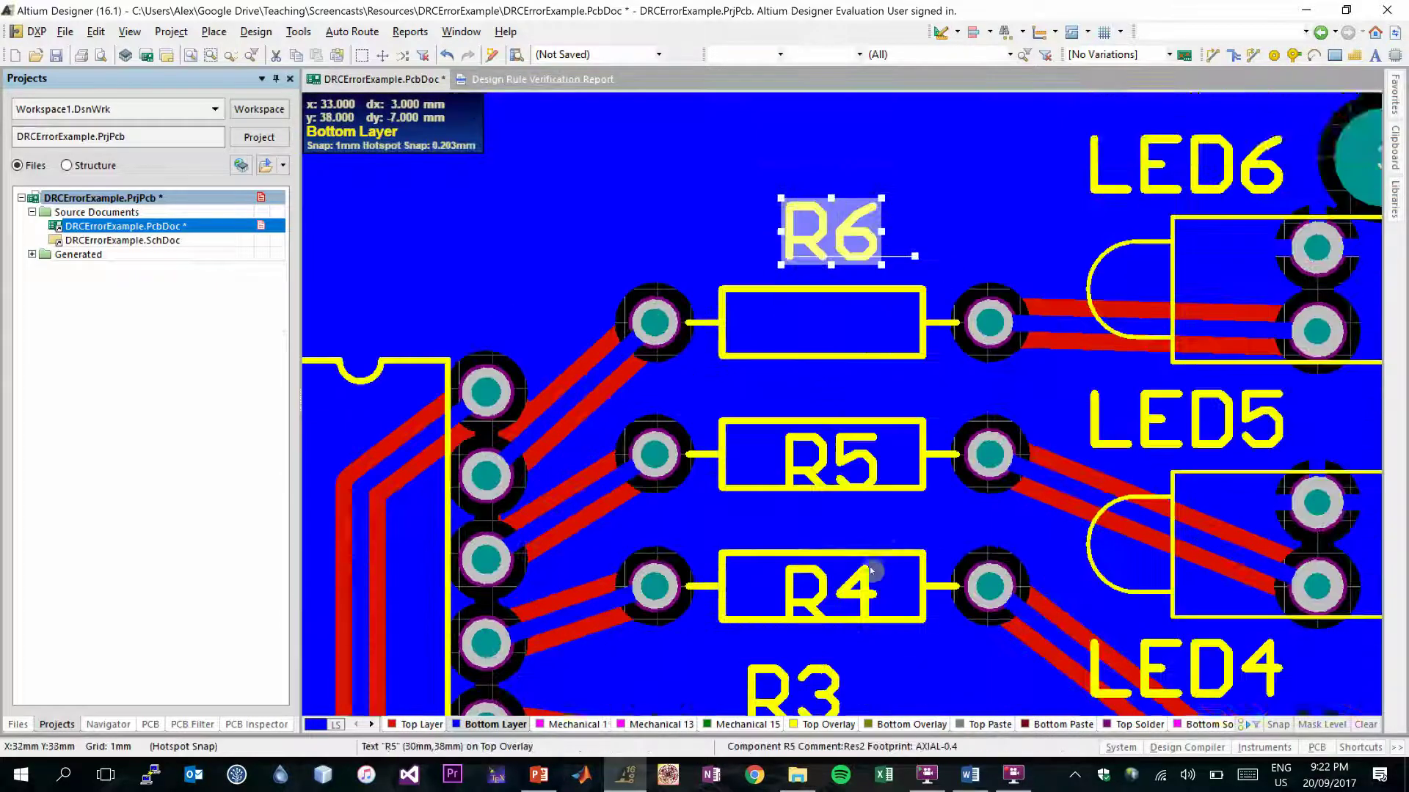
{"action": "scroll", "coordinate": [813, 483], "scroll_direction": "up", "scroll_amount": 1}
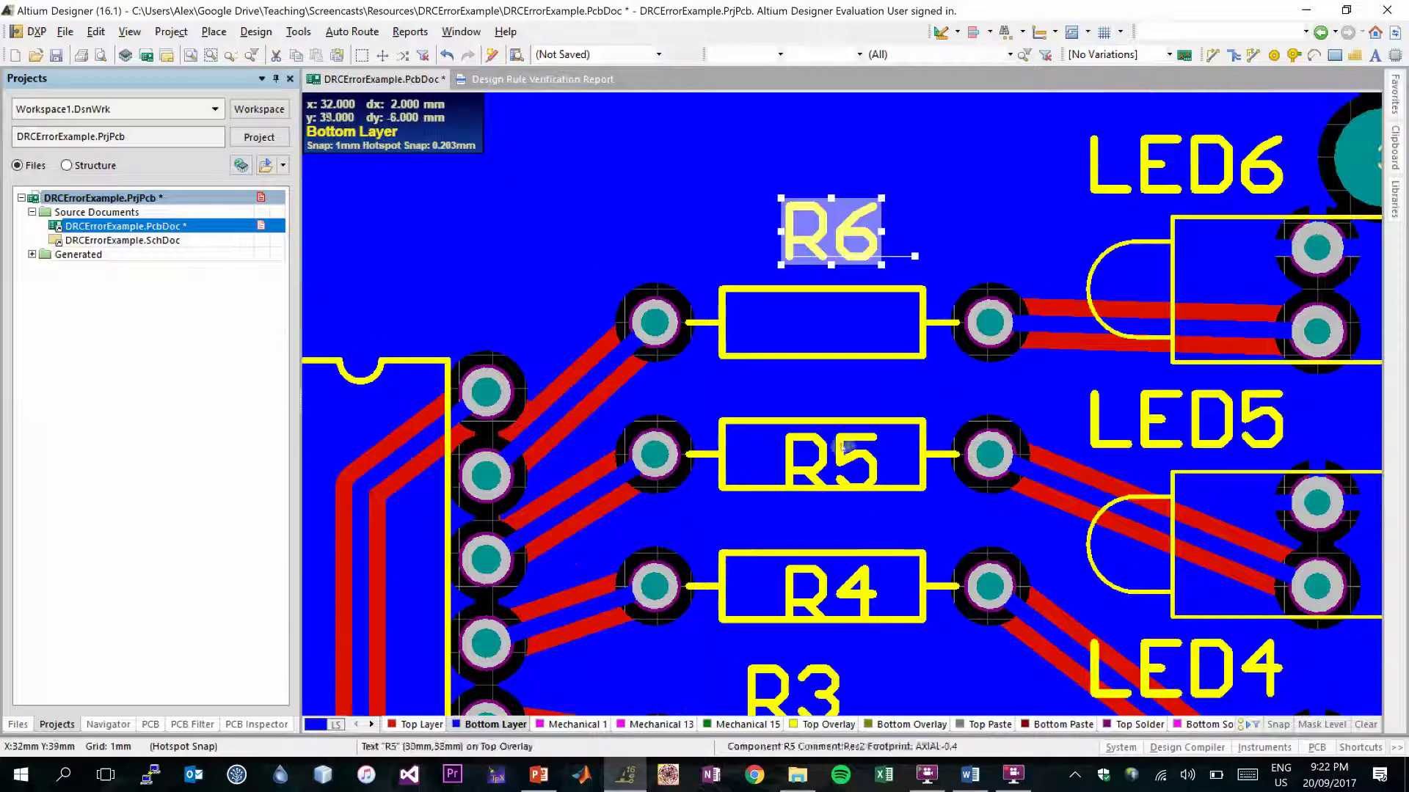
{"action": "scroll", "coordinate": [821, 440], "scroll_direction": "down", "scroll_amount": 2, "text": "ctrl"}
{"action": "scroll", "coordinate": [829, 431], "scroll_direction": "down", "scroll_amount": 1, "text": "ctrl"}
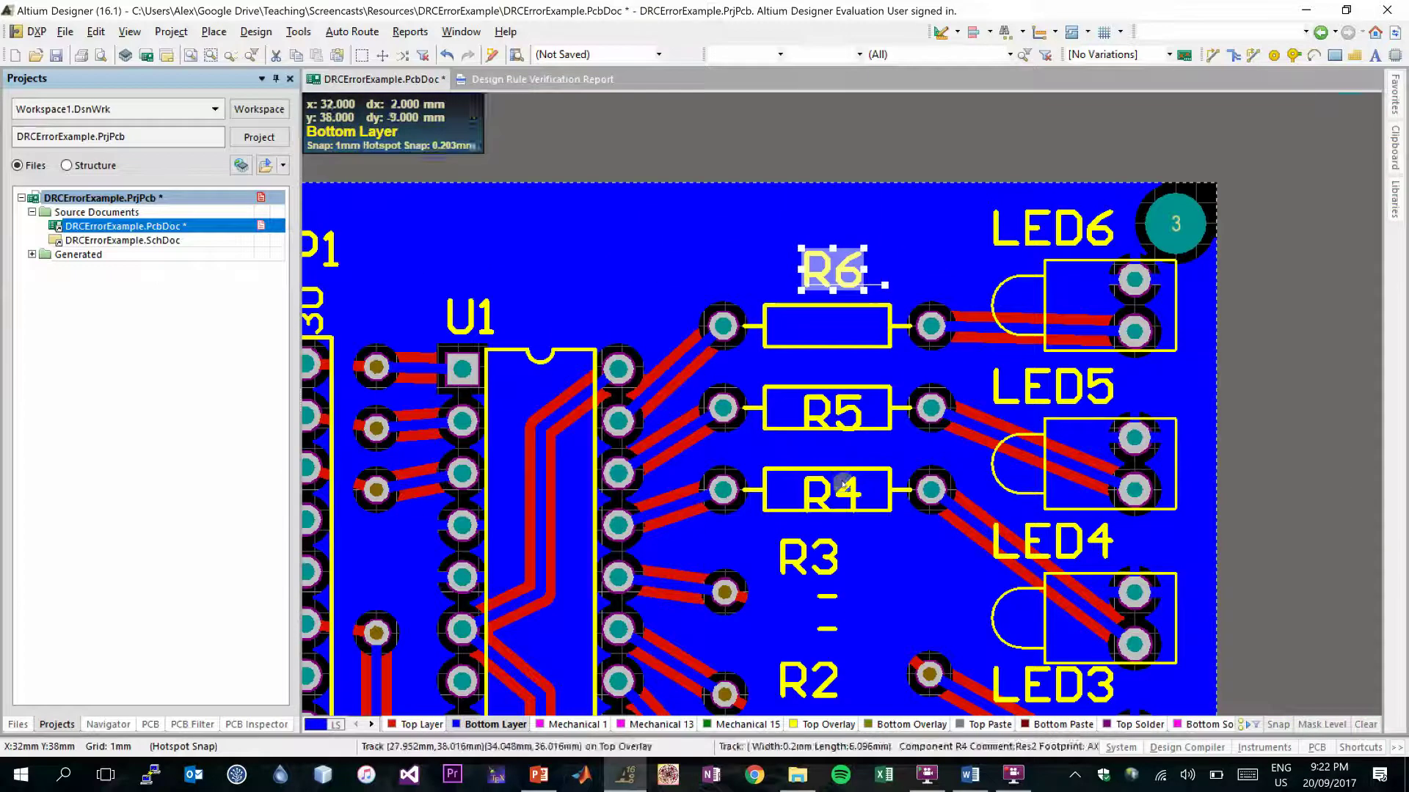
{"action": "scroll", "coordinate": [828, 470], "scroll_direction": "down", "scroll_amount": 3}
{"action": "scroll", "coordinate": [827, 475], "scroll_direction": "down", "scroll_amount": 1}
{"action": "scroll", "coordinate": [807, 462], "scroll_direction": "down", "scroll_amount": 1, "text": "ctrl"}
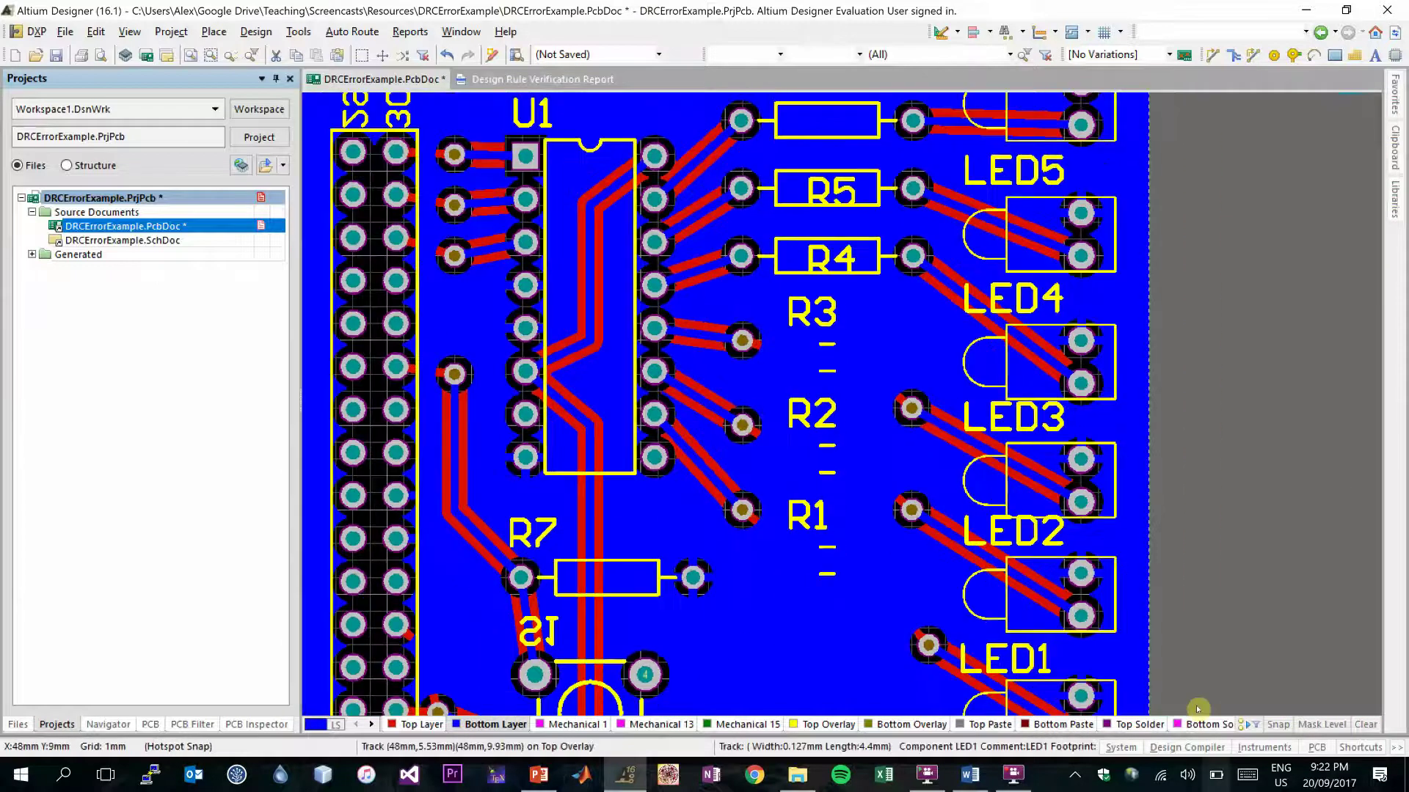
Step: Toggle the coordinate readout, then select and deselect everything on the board
{"action": "key", "text": "shift+h"}
{"action": "scroll", "coordinate": [912, 455], "scroll_direction": "up", "scroll_amount": 1}
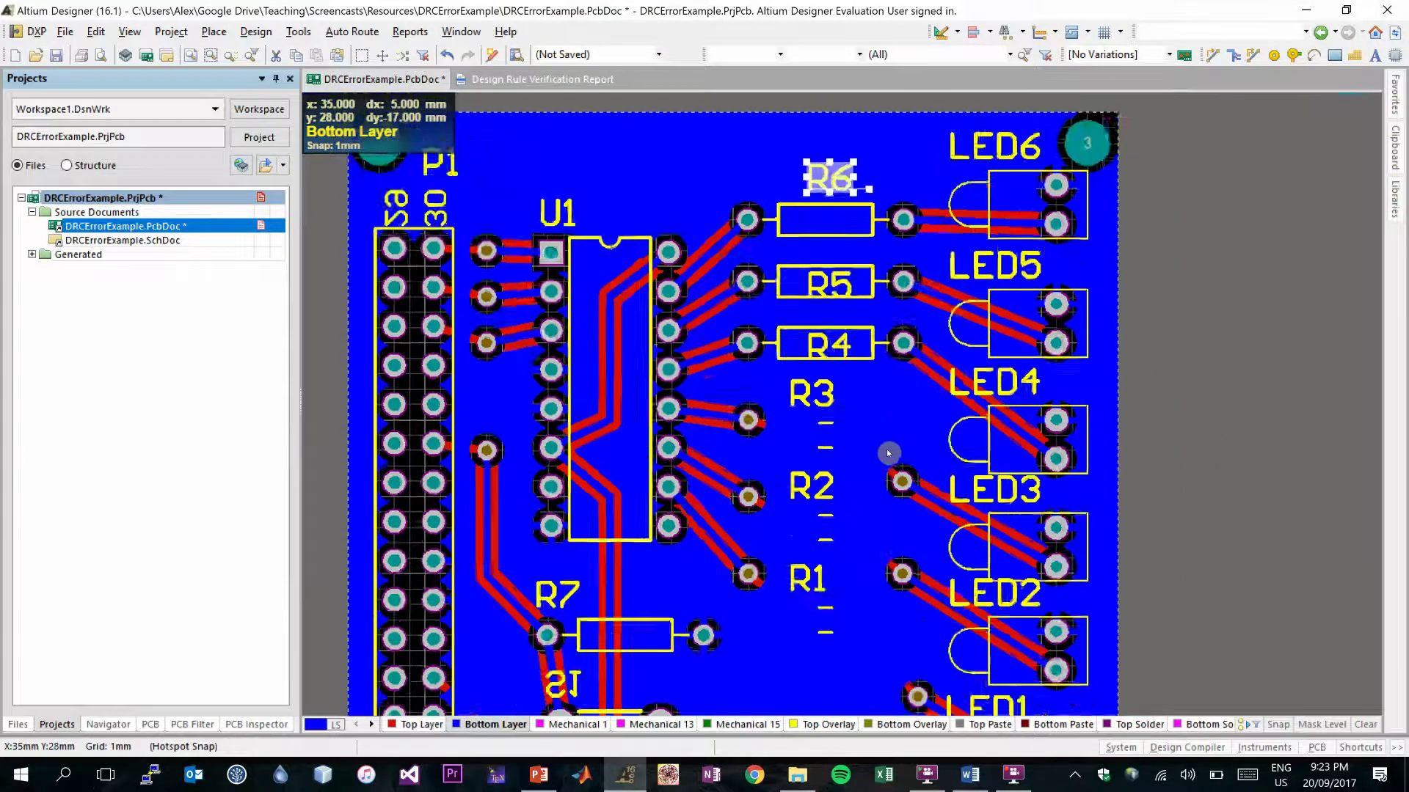
{"action": "scroll", "coordinate": [807, 477], "scroll_direction": "down", "scroll_amount": 2, "text": "ctrl"}
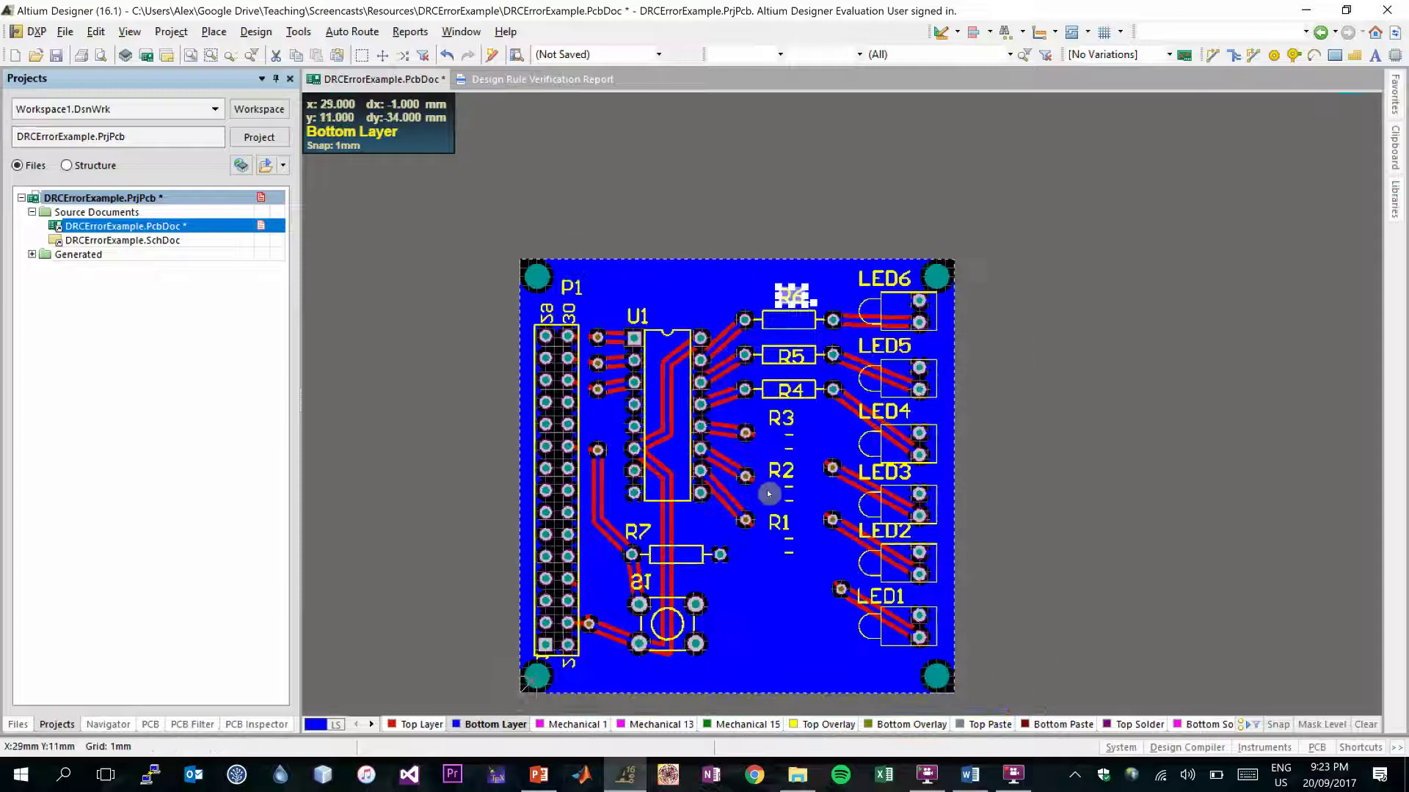
{"action": "scroll", "coordinate": [769, 493], "scroll_direction": "up", "scroll_amount": 1, "text": "ctrl"}
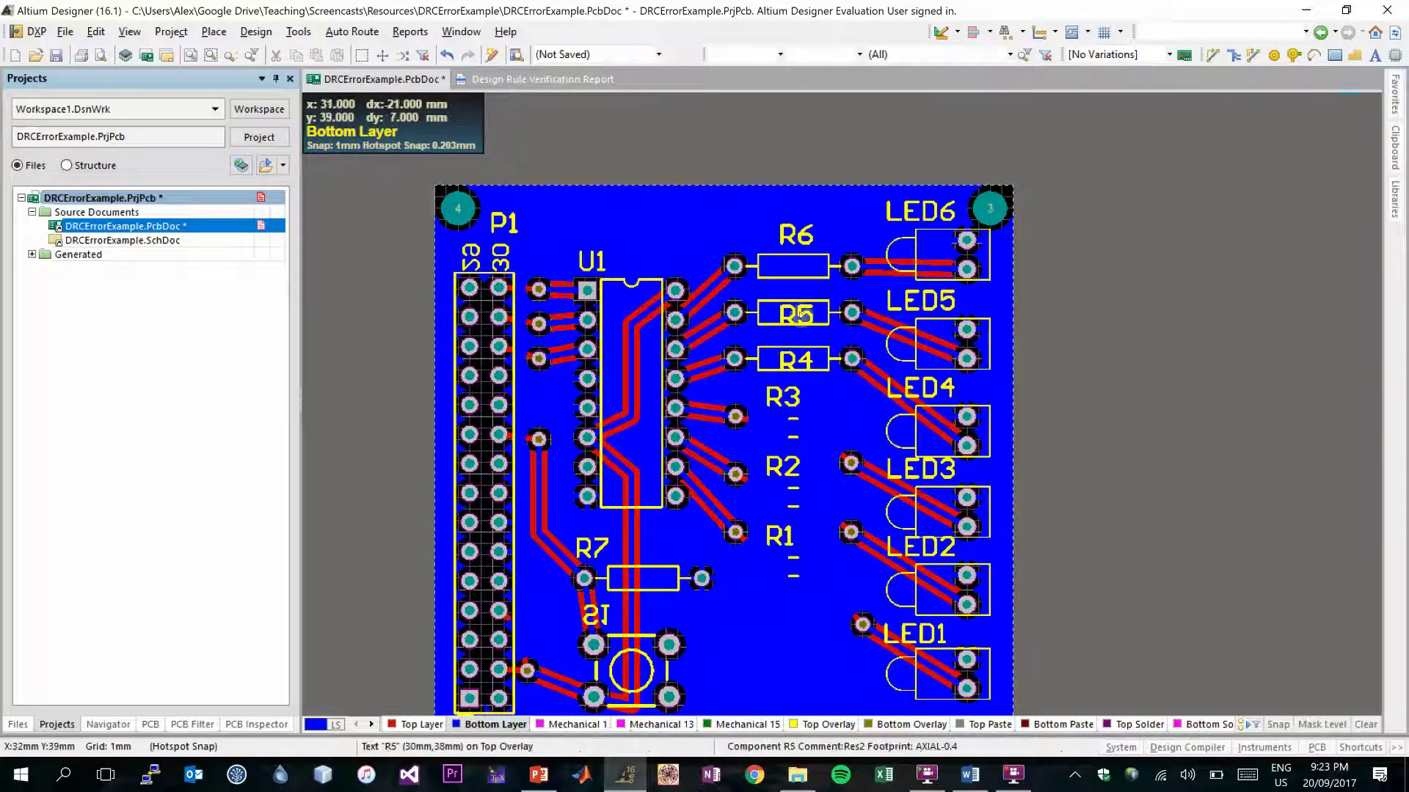
{"action": "key", "text": "ctrl+a"}
{"action": "left_click", "coordinate": [1027, 346]}
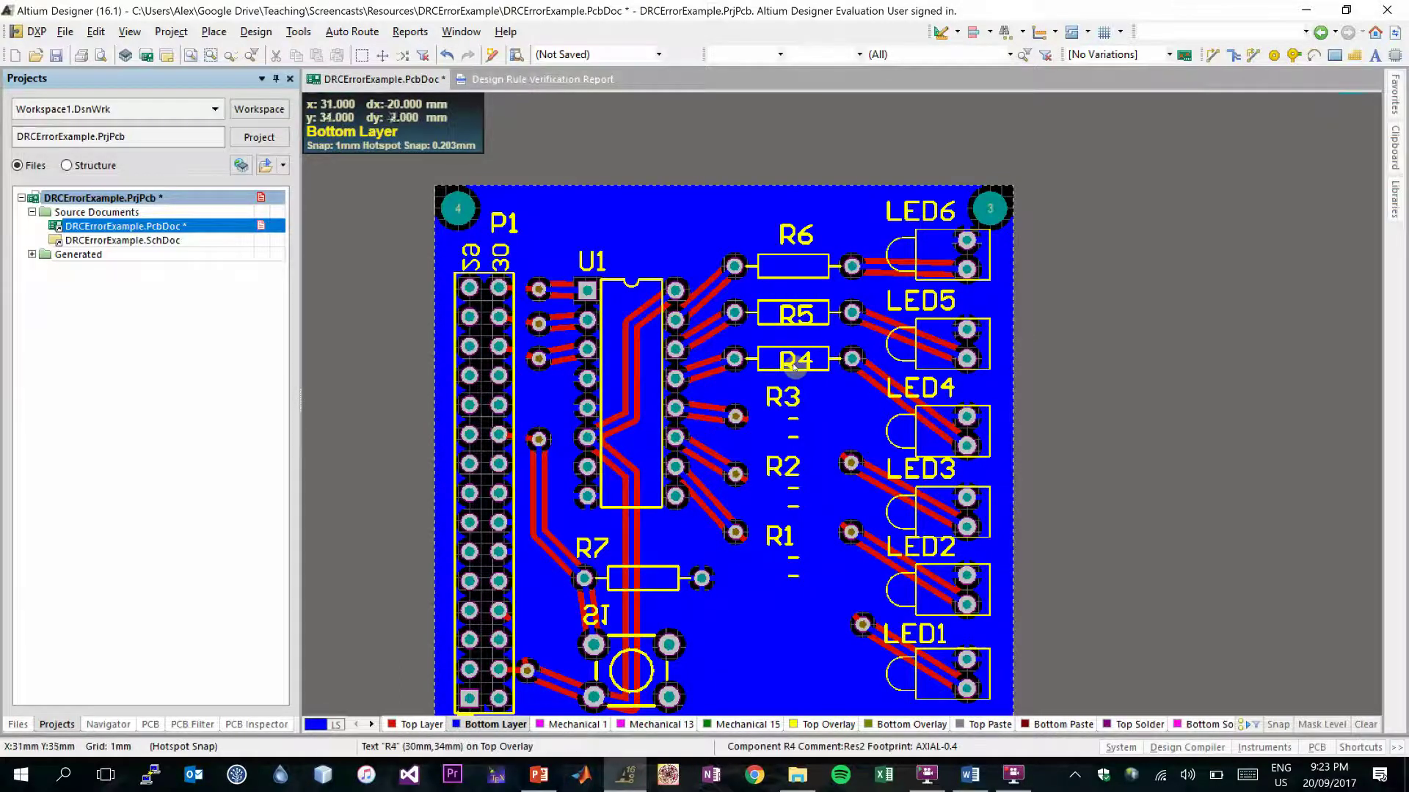
Step: Pick the R4 designator text and open then close the R5 designator properties
{"action": "scroll", "coordinate": [793, 370], "scroll_direction": "up", "scroll_amount": 6, "text": "ctrl"}
{"action": "left_click", "coordinate": [895, 376]}
{"action": "key", "text": "Return"}
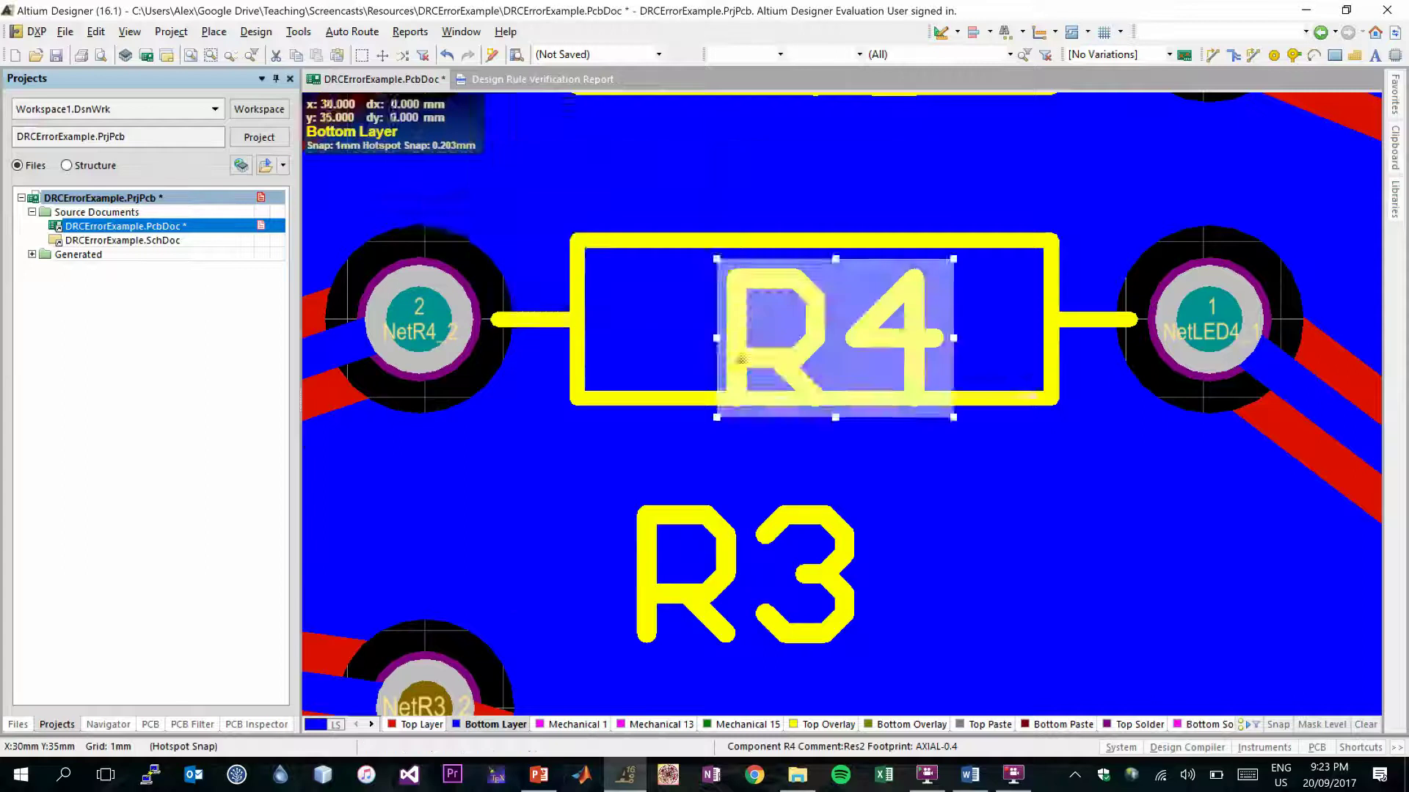
{"action": "scroll", "coordinate": [799, 338], "scroll_direction": "up", "scroll_amount": 5}
{"action": "left_click", "coordinate": [951, 359]}
{"action": "scroll", "coordinate": [952, 359], "scroll_direction": "down", "scroll_amount": 5, "text": "ctrl"}
{"action": "double_click", "coordinate": [896, 376]}
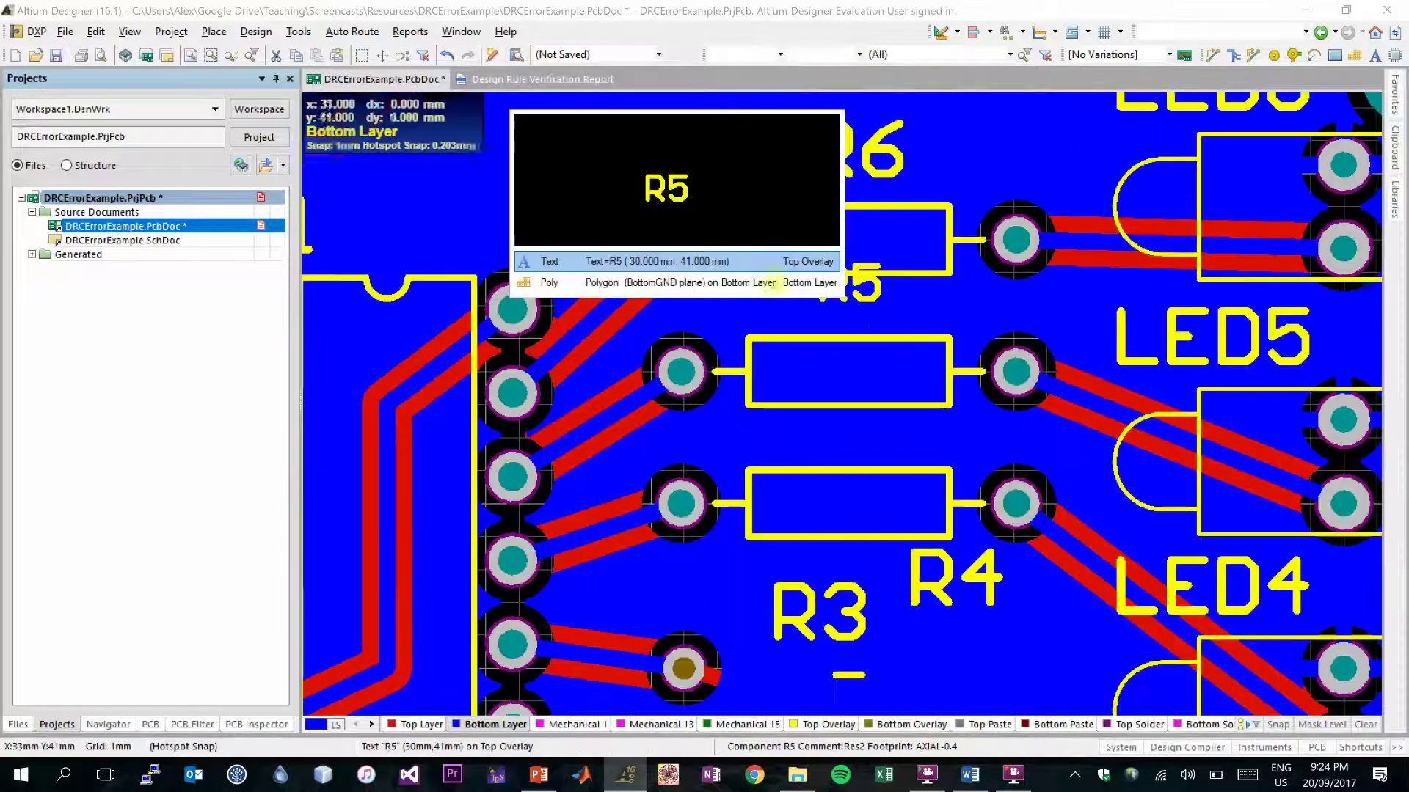
{"action": "left_click", "coordinate": [558, 268]}
{"action": "key", "text": "Return"}
Step: Check the LED2 designator properties, then deselect and fit the whole board in view
{"action": "scroll", "coordinate": [1166, 424], "scroll_direction": "down", "scroll_amount": 4}
{"action": "scroll", "coordinate": [946, 365], "scroll_direction": "up", "scroll_amount": 5, "text": "ctrl"}
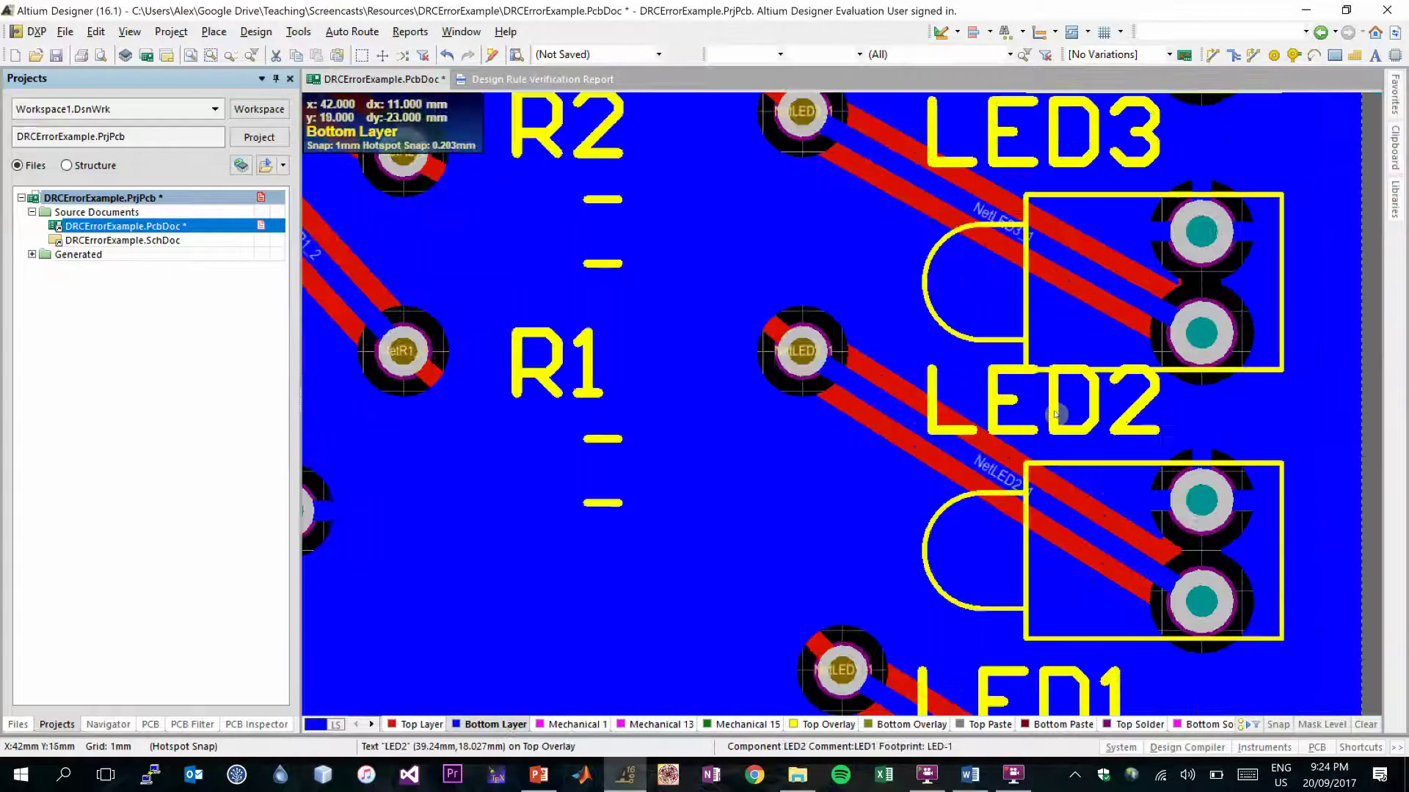
{"action": "left_click", "coordinate": [947, 365]}
{"action": "left_click", "coordinate": [947, 357]}
{"action": "key", "text": "Escape"}
{"action": "left_click", "coordinate": [947, 357]}
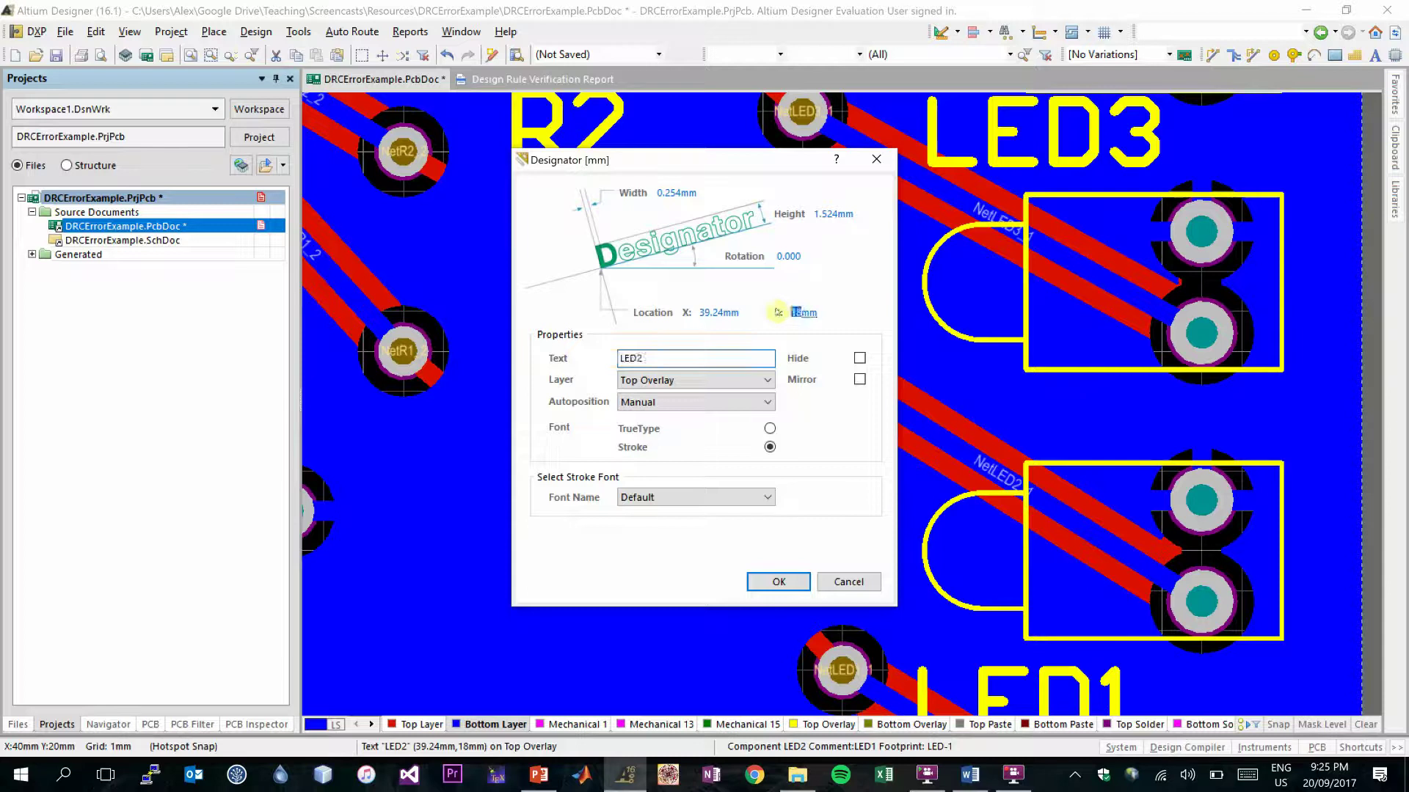
{"action": "key", "text": "Return"}
{"action": "key", "text": "Escape"}
{"action": "scroll", "coordinate": [358, 372], "scroll_direction": "down", "scroll_amount": 5, "text": "ctrl"}
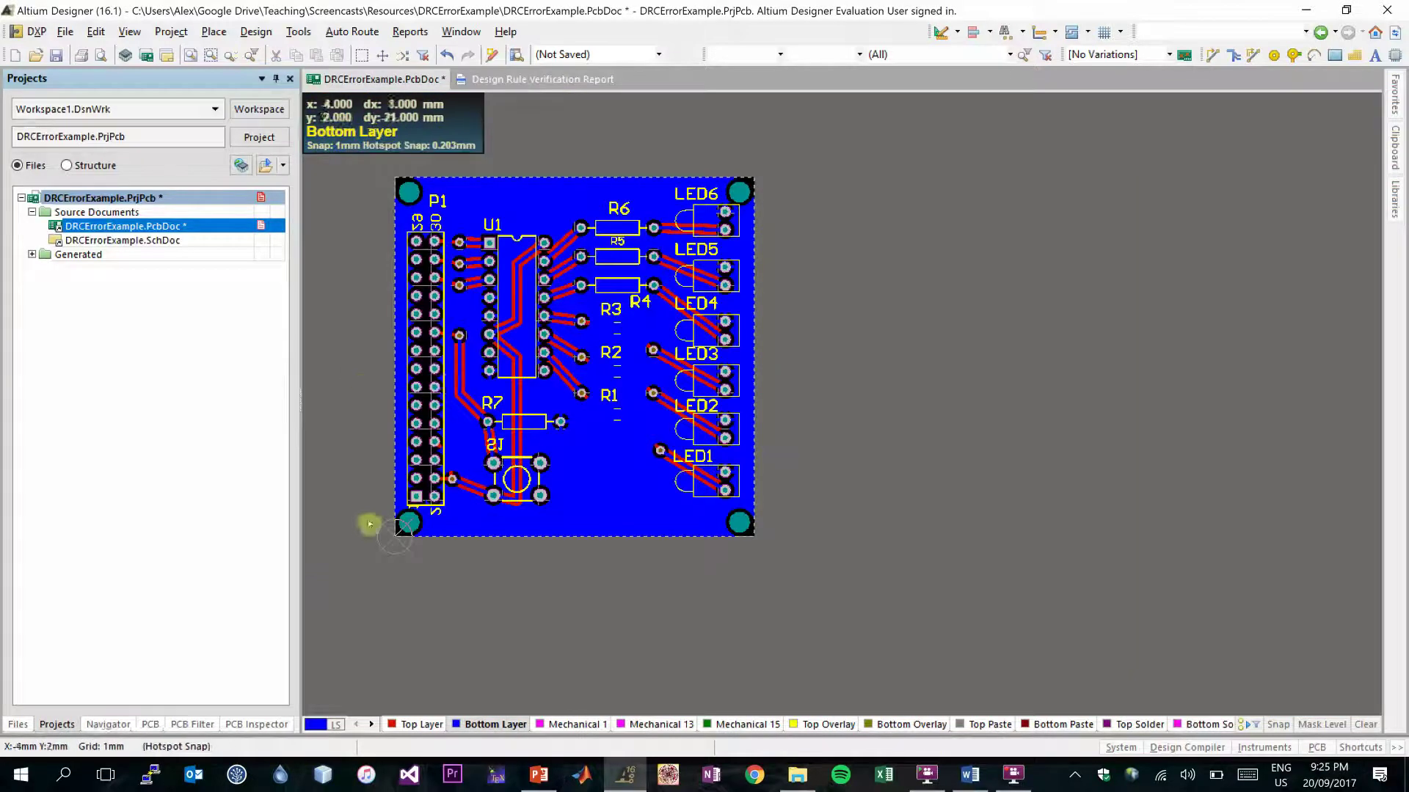
{"action": "scroll", "coordinate": [370, 524], "scroll_direction": "up", "scroll_amount": 6, "text": "ctrl"}
Step: Edit the properties of P1's pin-number labels, including '5', then deselect
{"action": "double_click", "coordinate": [608, 248]}
{"action": "key", "text": "Return"}
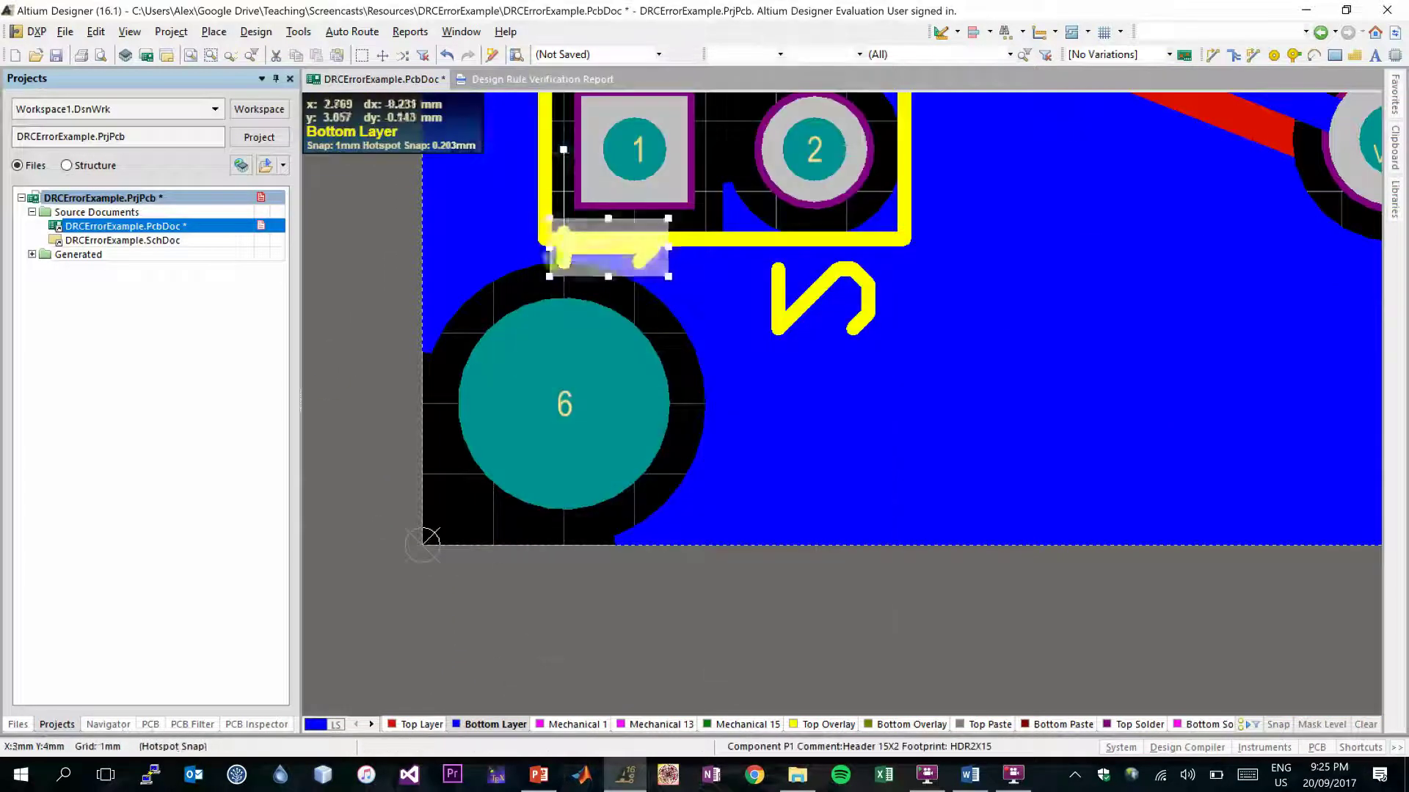
{"action": "double_click", "coordinate": [755, 308]}
{"action": "key", "text": "Return"}
{"action": "scroll", "coordinate": [667, 271], "scroll_direction": "up", "scroll_amount": 10}
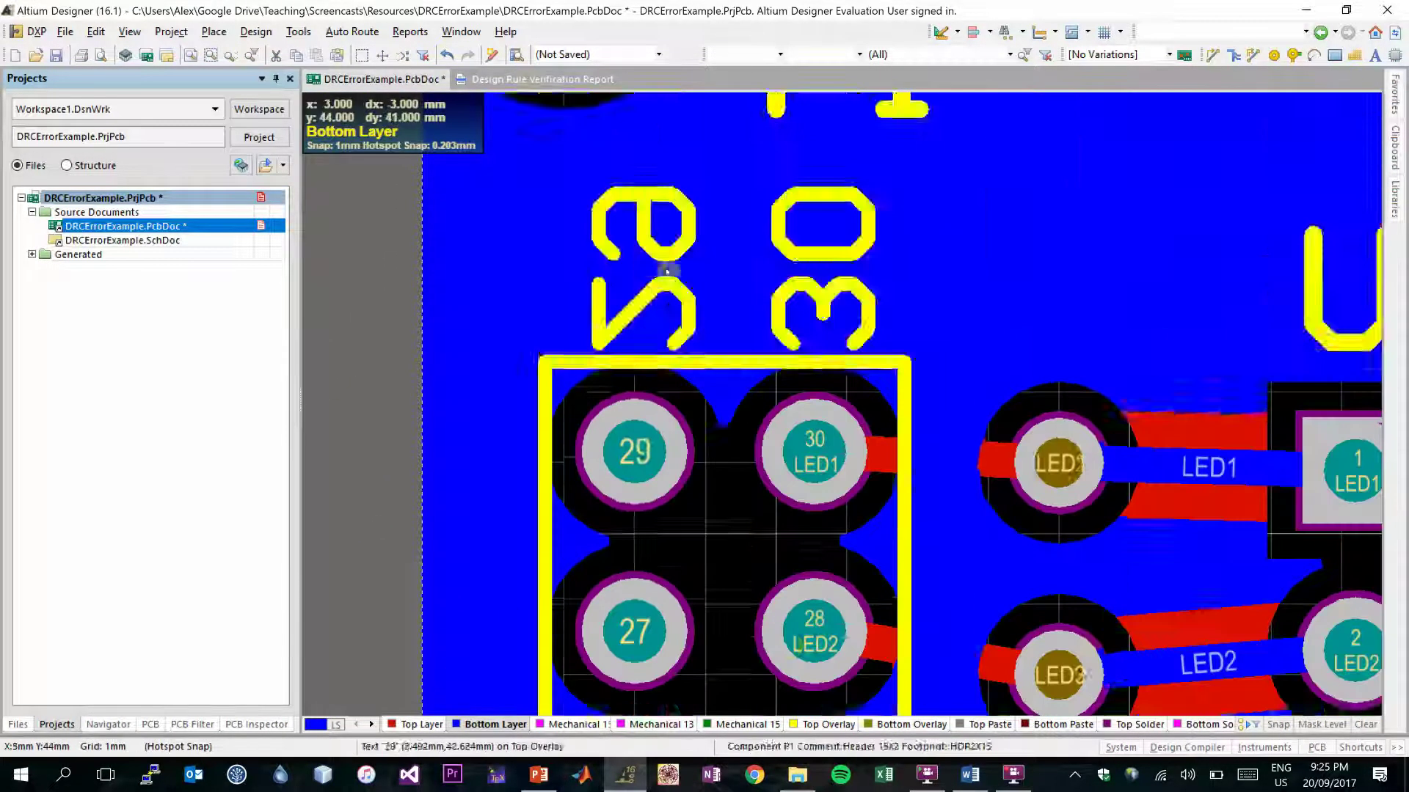
{"action": "scroll", "coordinate": [625, 423], "scroll_direction": "down", "scroll_amount": 6, "text": "ctrl"}
{"action": "left_click", "coordinate": [397, 317]}
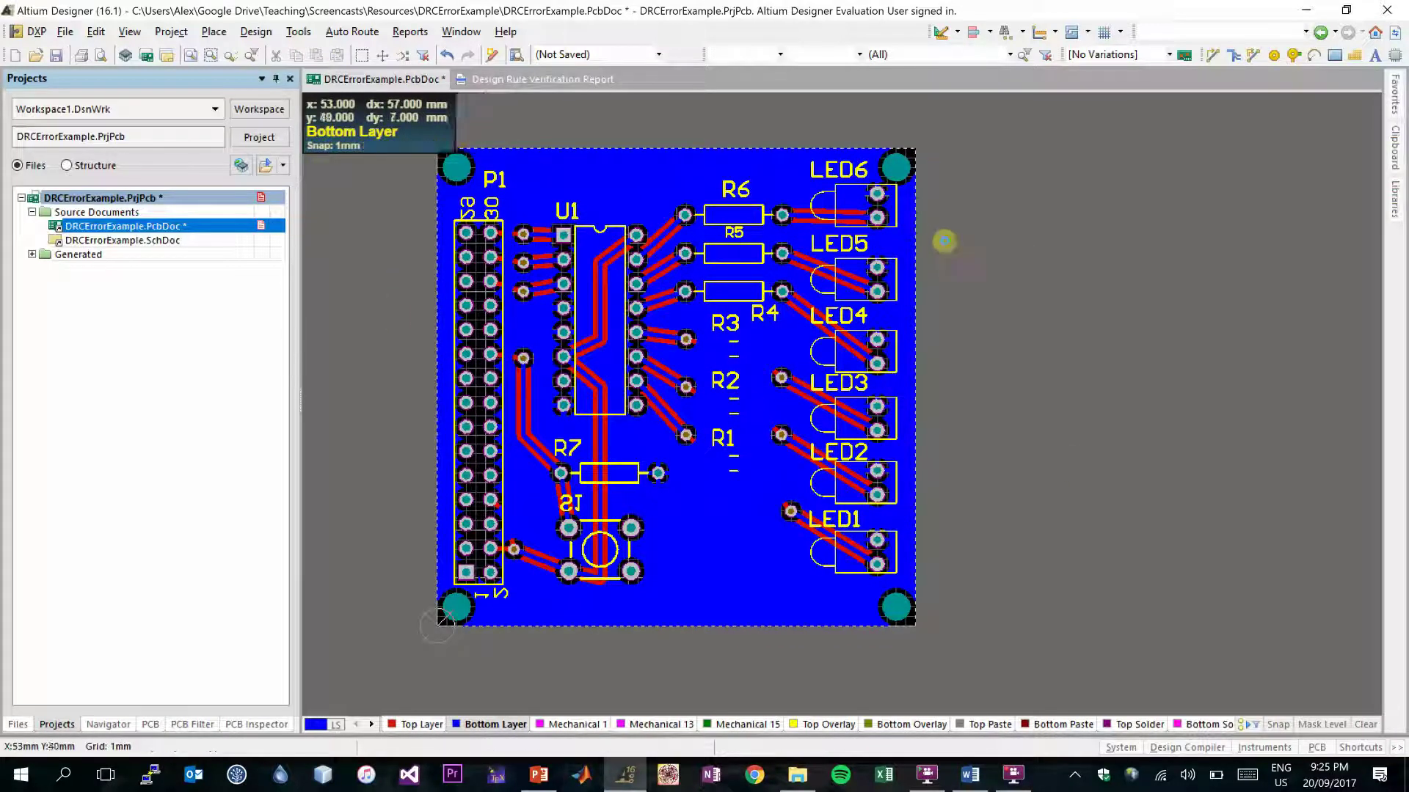
Step: Save the board and run a design rule check, which reports 27 violations
{"action": "key", "text": "ctrl+s"}
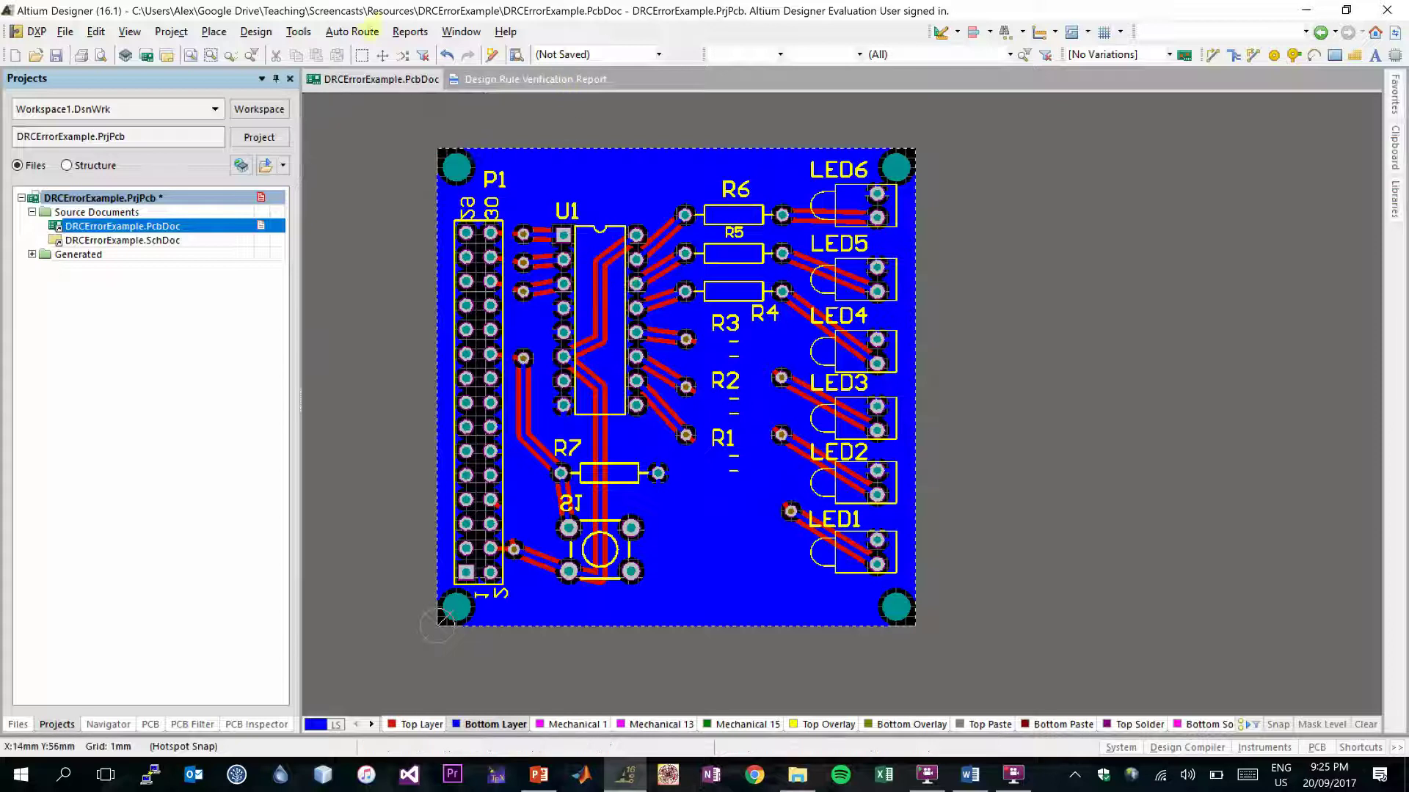
{"action": "left_click", "coordinate": [298, 32]}
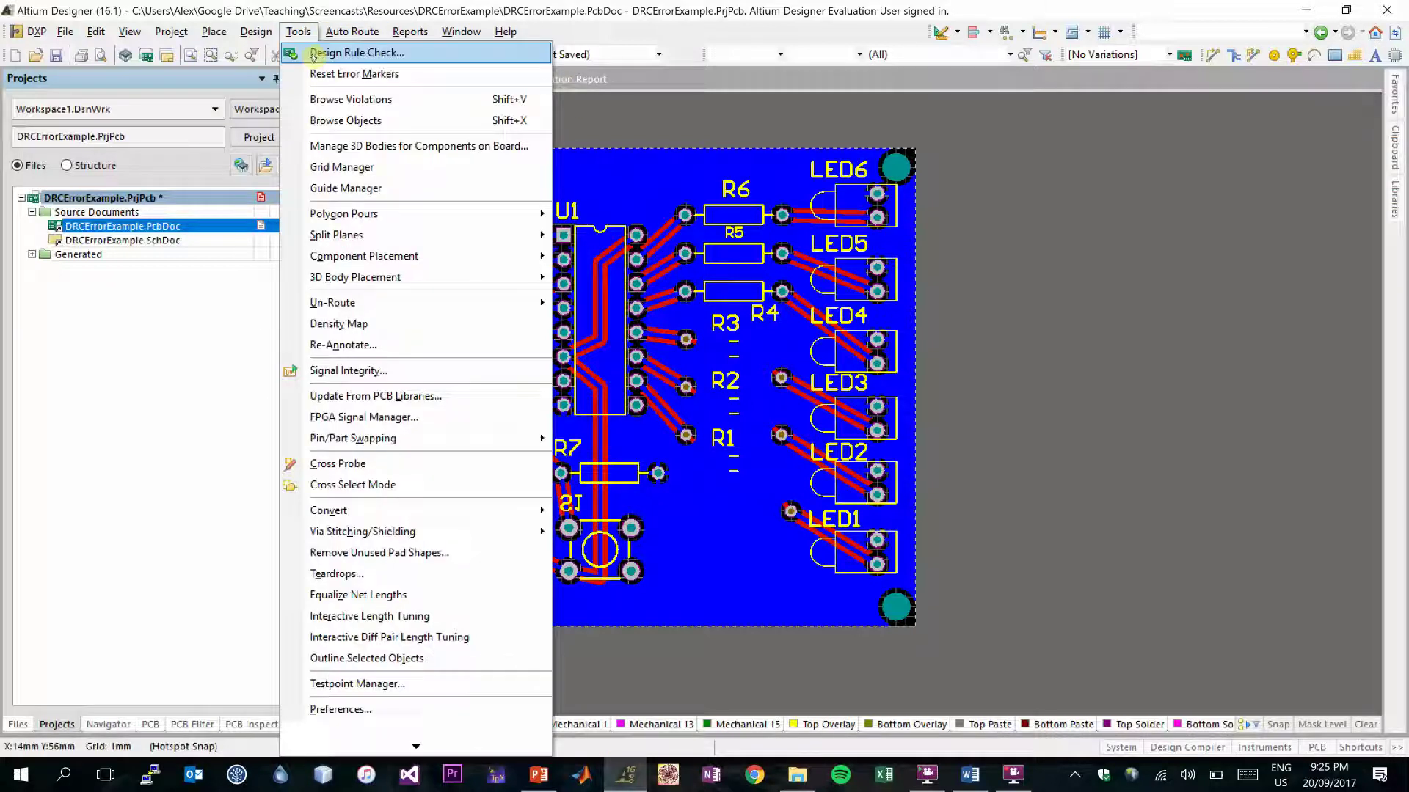
{"action": "left_click", "coordinate": [316, 52]}
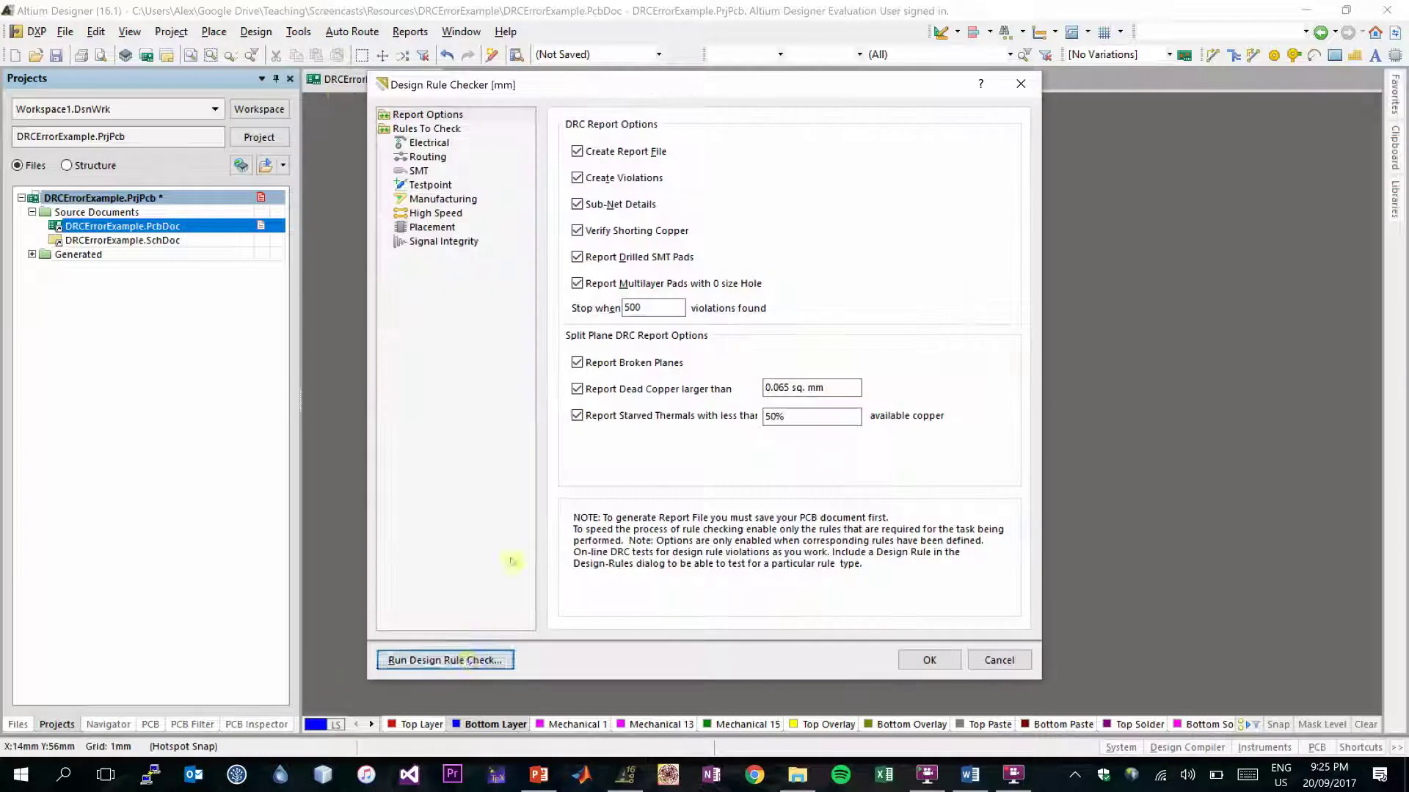
{"action": "left_click", "coordinate": [462, 659]}
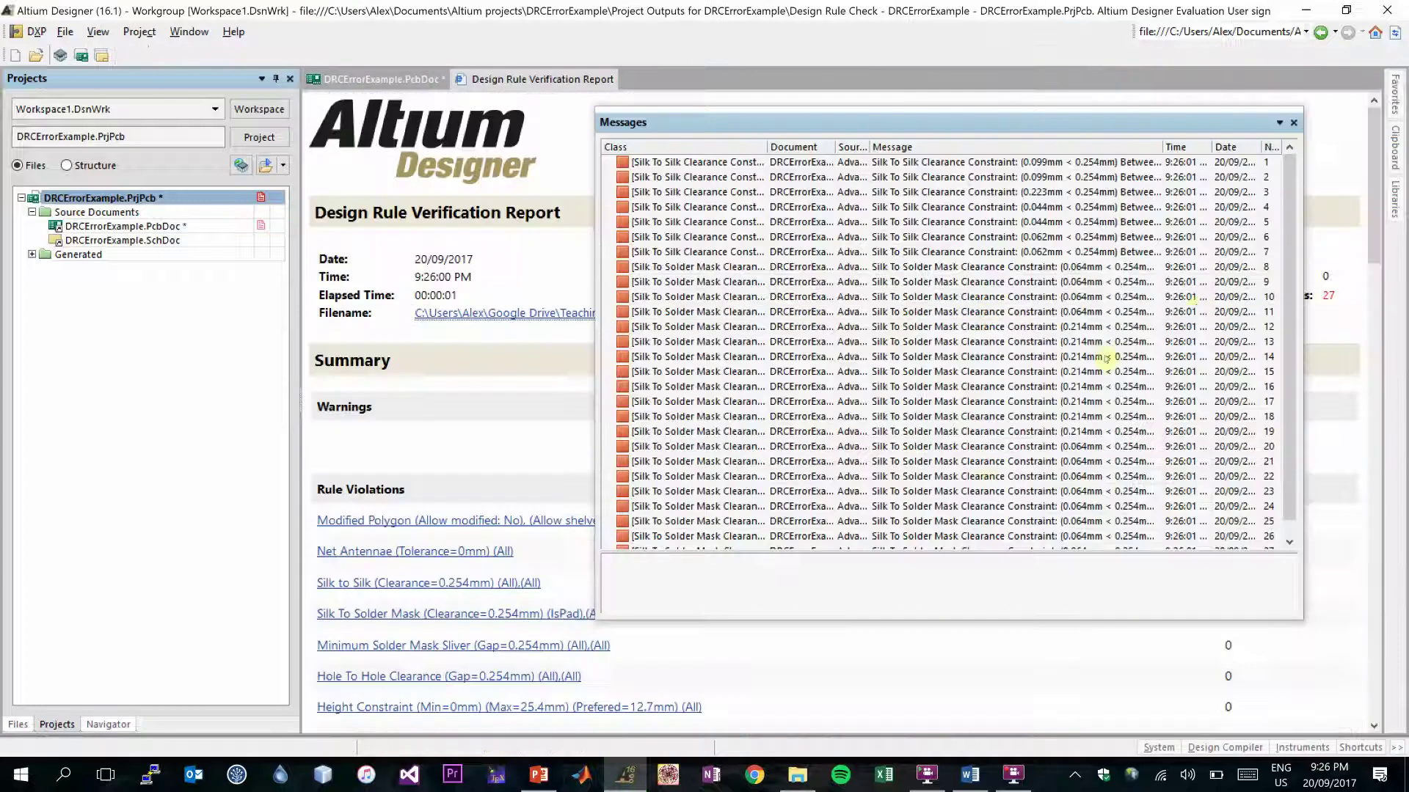
Step: Follow the first Silk to Silk violation to the board and open the LED2 designator's properties
{"action": "left_click", "coordinate": [1295, 122]}
{"action": "scroll", "coordinate": [1129, 474], "scroll_direction": "down", "scroll_amount": 3}
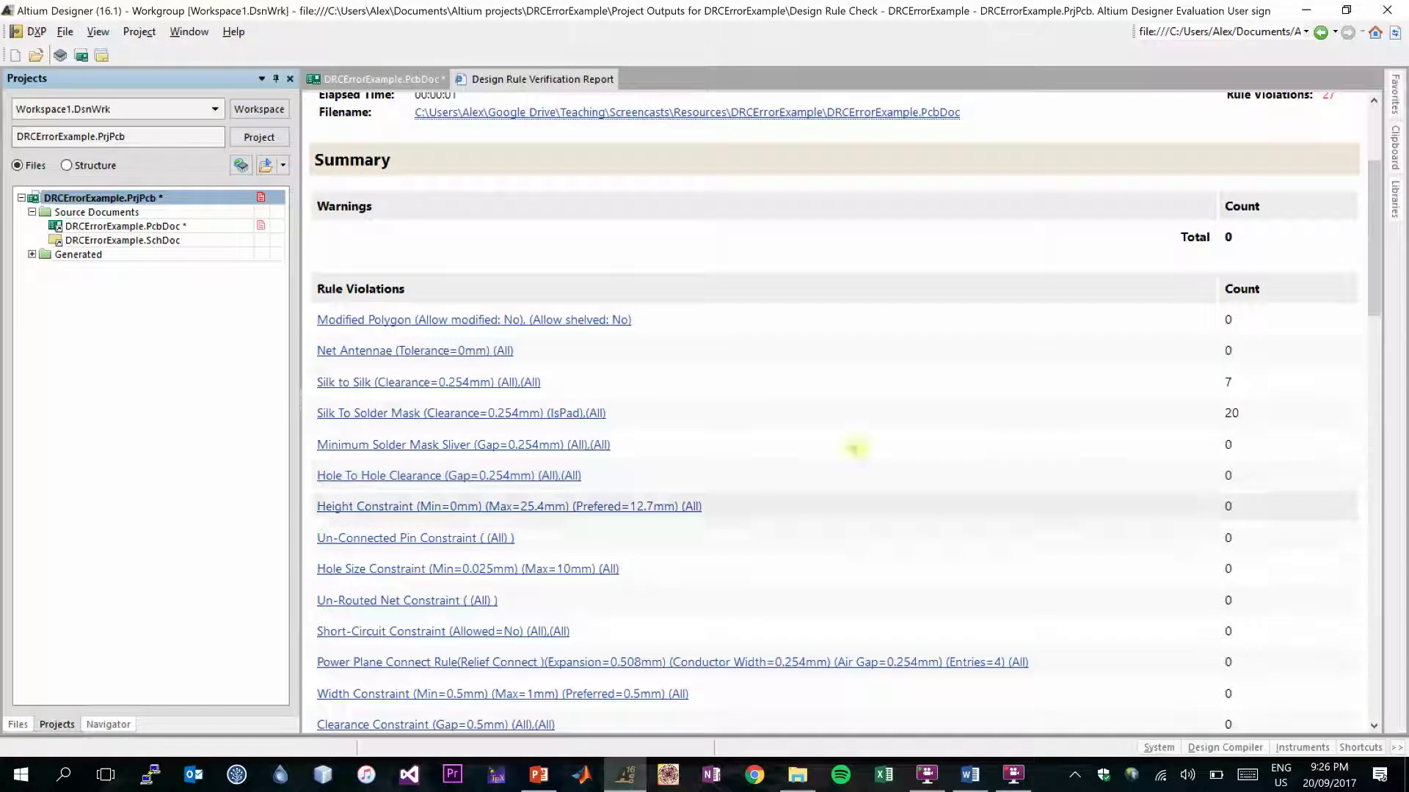
{"action": "left_click", "coordinate": [496, 382]}
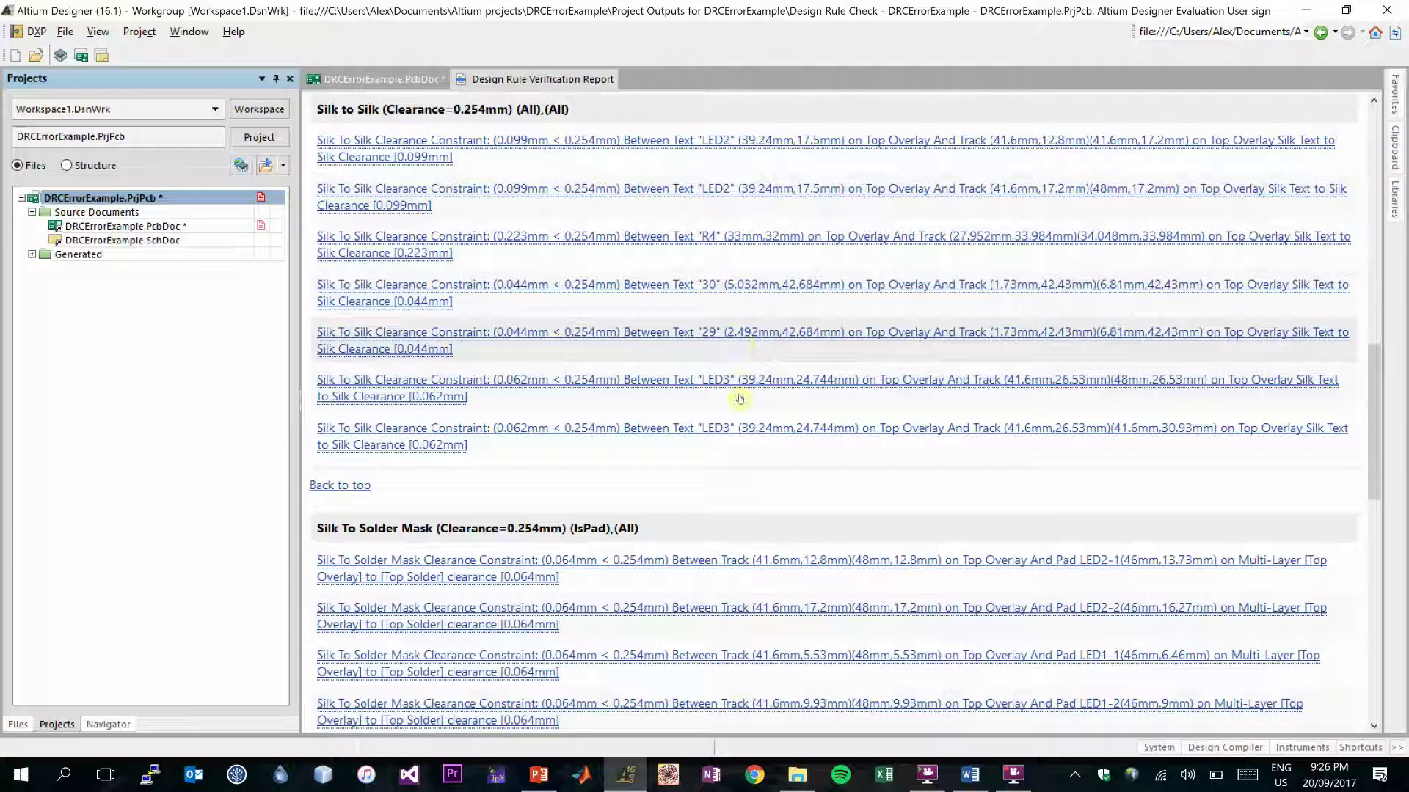
{"action": "left_click", "coordinate": [714, 147]}
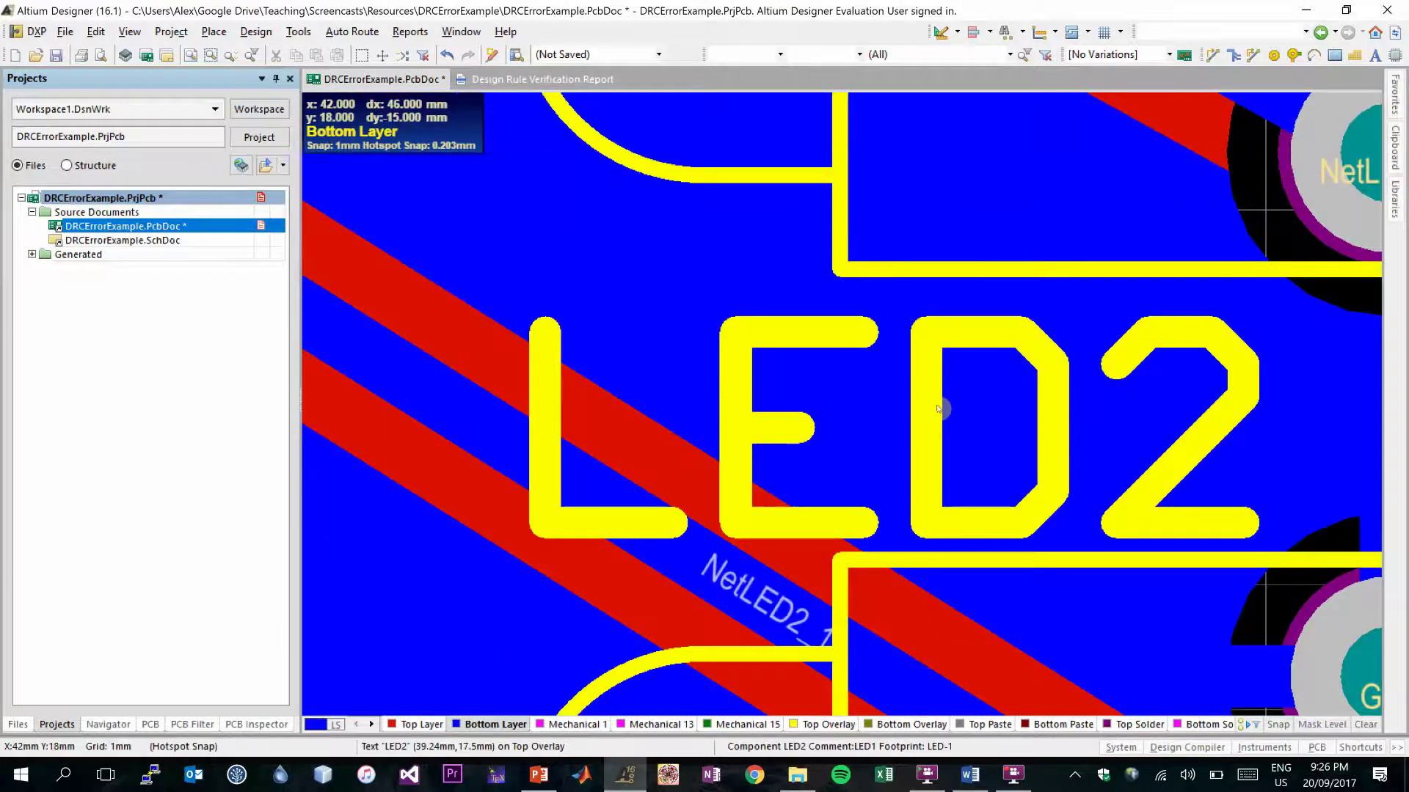
{"action": "double_click", "coordinate": [938, 409]}
{"action": "left_click", "coordinate": [914, 366]}
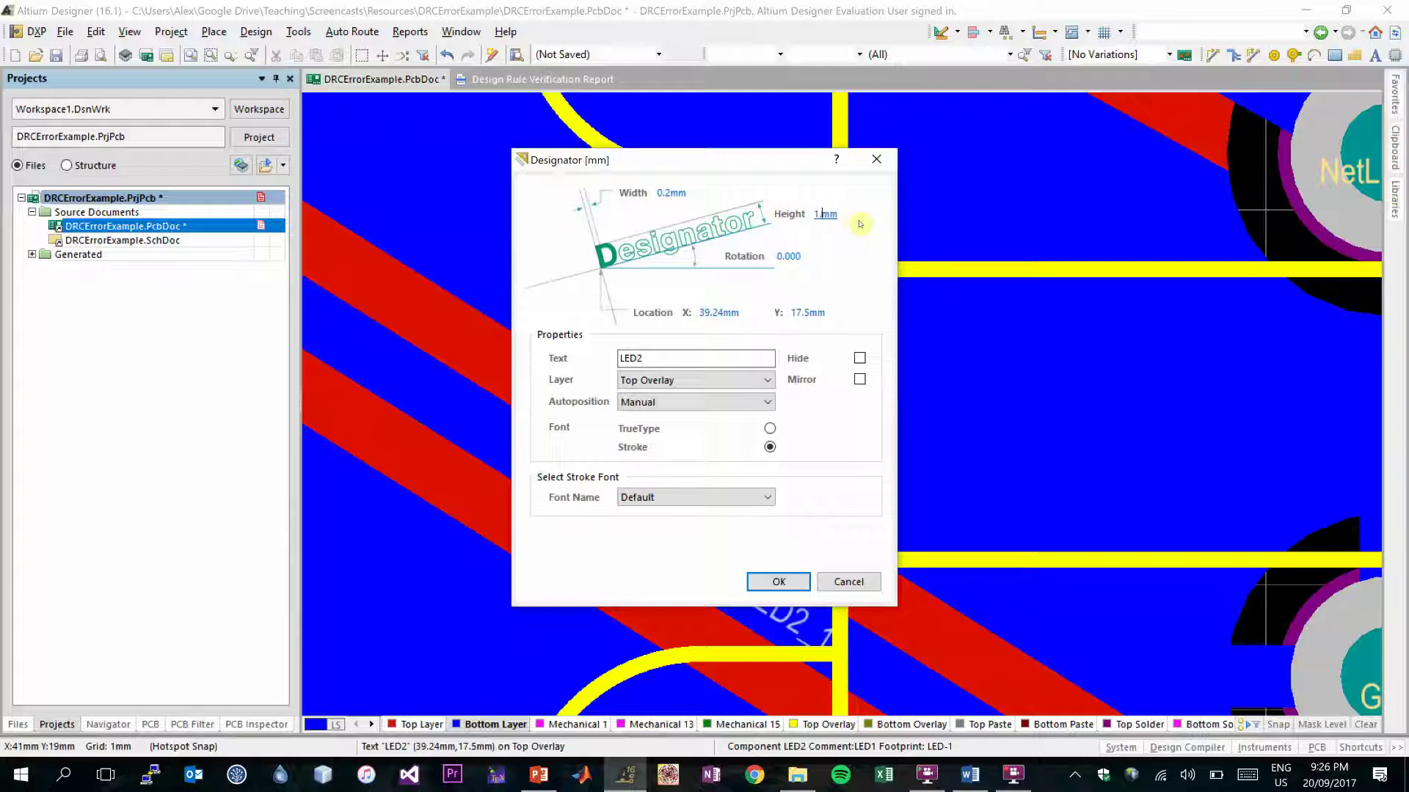
Step: Apply the 0.2mm width, 1mm height LED2 designator and drag it right, clear of the outline
{"action": "key", "text": "Return"}
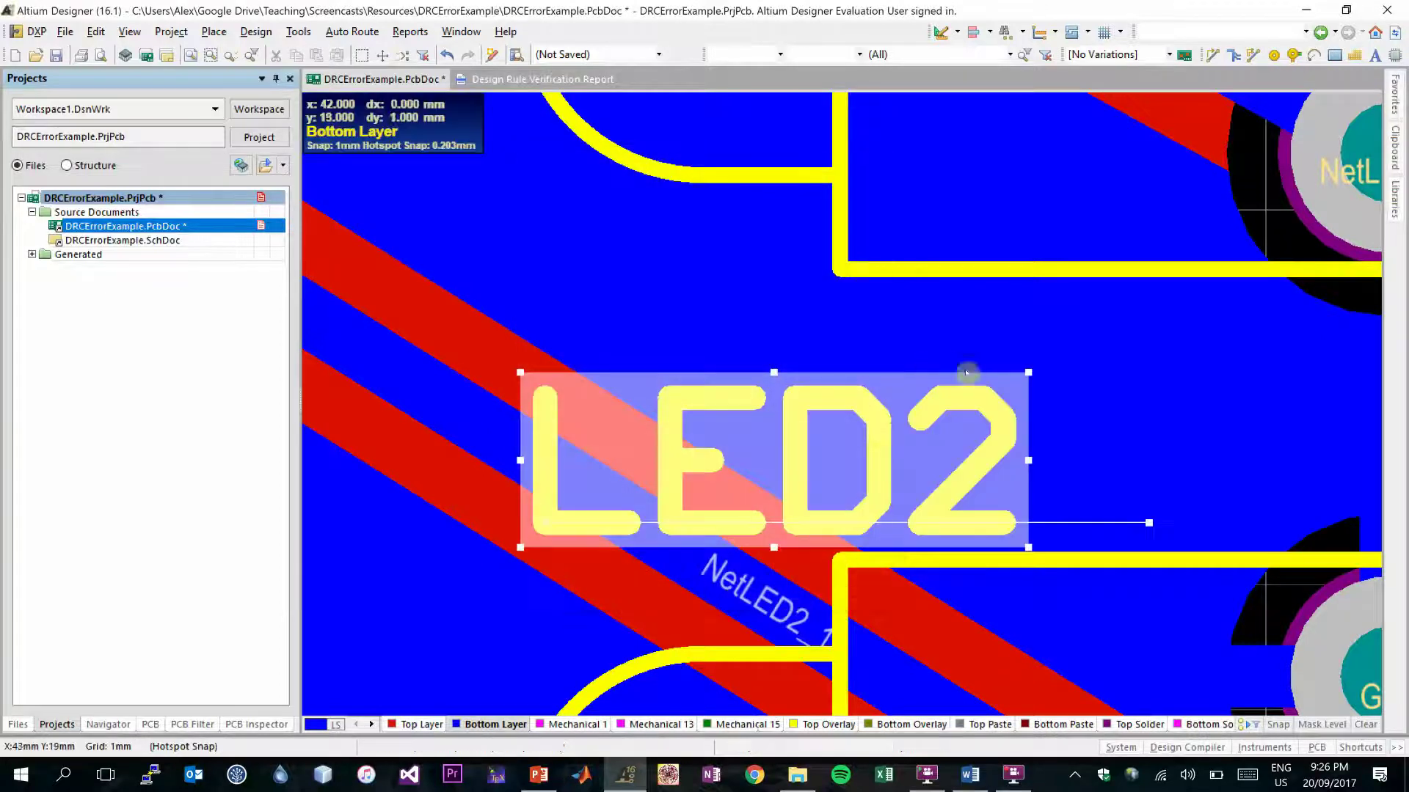
{"action": "left_click_drag", "start_coordinate": [879, 434], "coordinate": [708, 498]}
{"action": "scroll", "coordinate": [979, 515], "scroll_direction": "down", "scroll_amount": 4, "text": "ctrl"}
{"action": "left_click", "coordinate": [979, 515]}
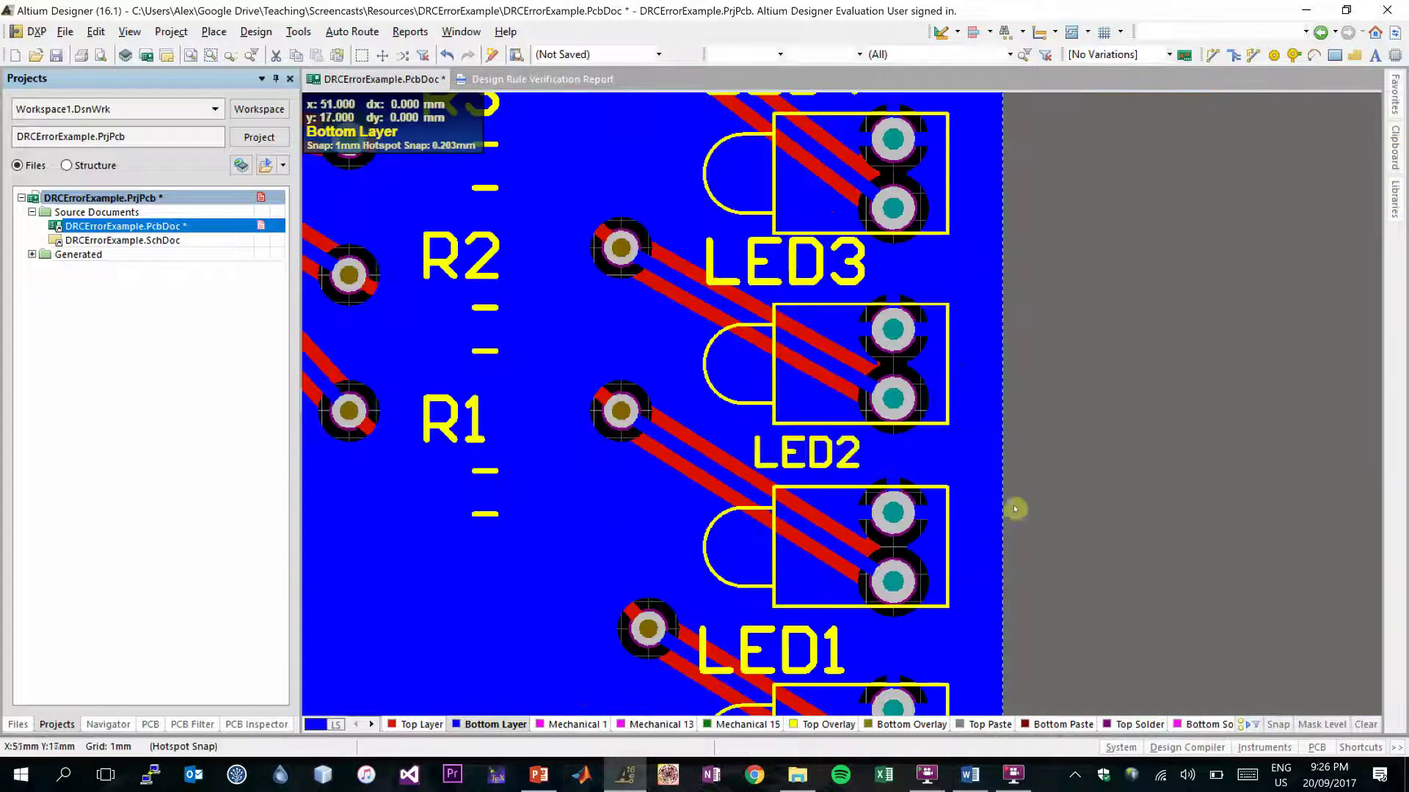
{"action": "scroll", "coordinate": [897, 620], "scroll_direction": "down", "scroll_amount": 5}
{"action": "scroll", "coordinate": [896, 620], "scroll_direction": "up", "scroll_amount": 3}
{"action": "left_click", "coordinate": [513, 80]}
{"action": "left_click", "coordinate": [415, 76]}
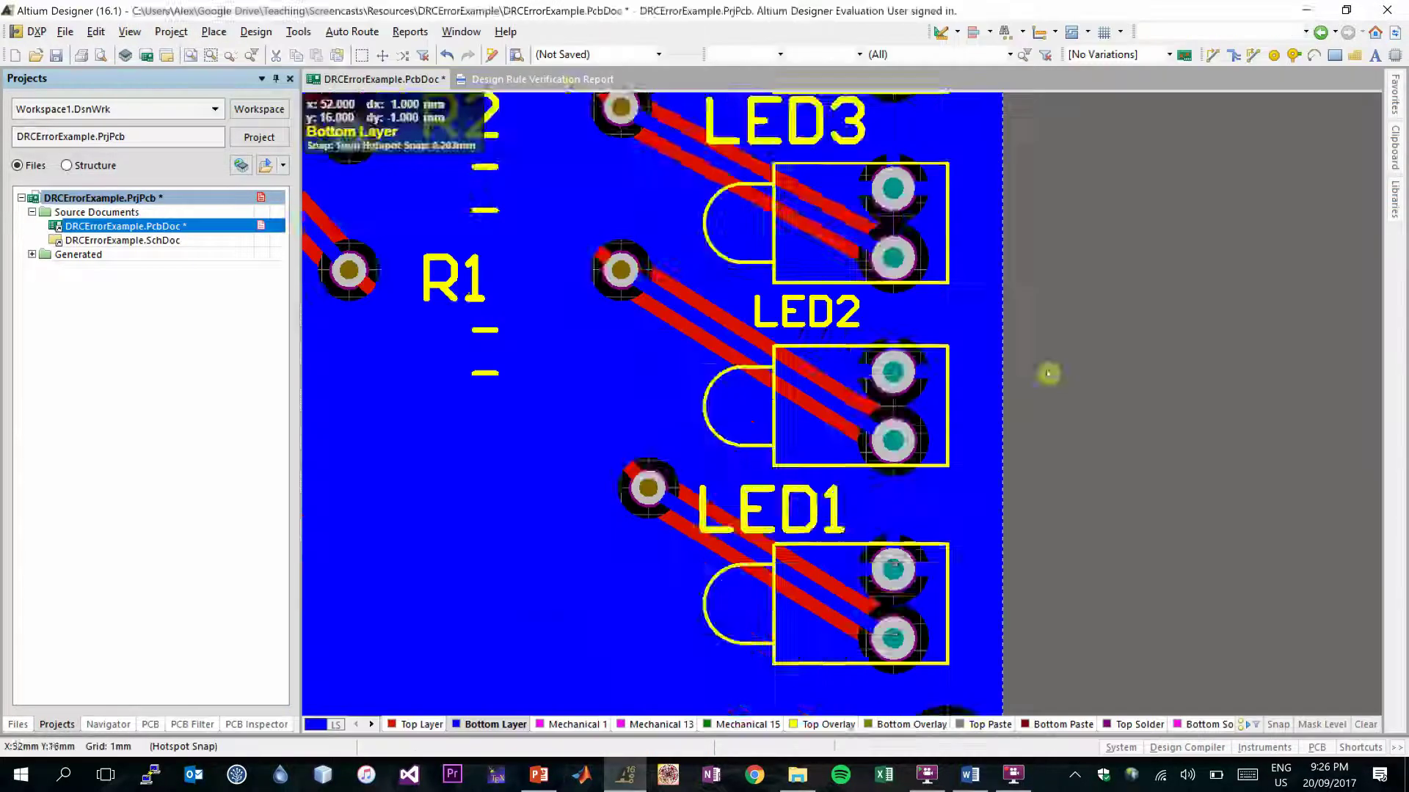
{"action": "scroll", "coordinate": [1047, 374], "scroll_direction": "up", "scroll_amount": 3}
Step: Shrink the LED3 designator to 0.2mm width and 1mm height
{"action": "double_click", "coordinate": [770, 462]}
{"action": "left_click", "coordinate": [629, 438]}
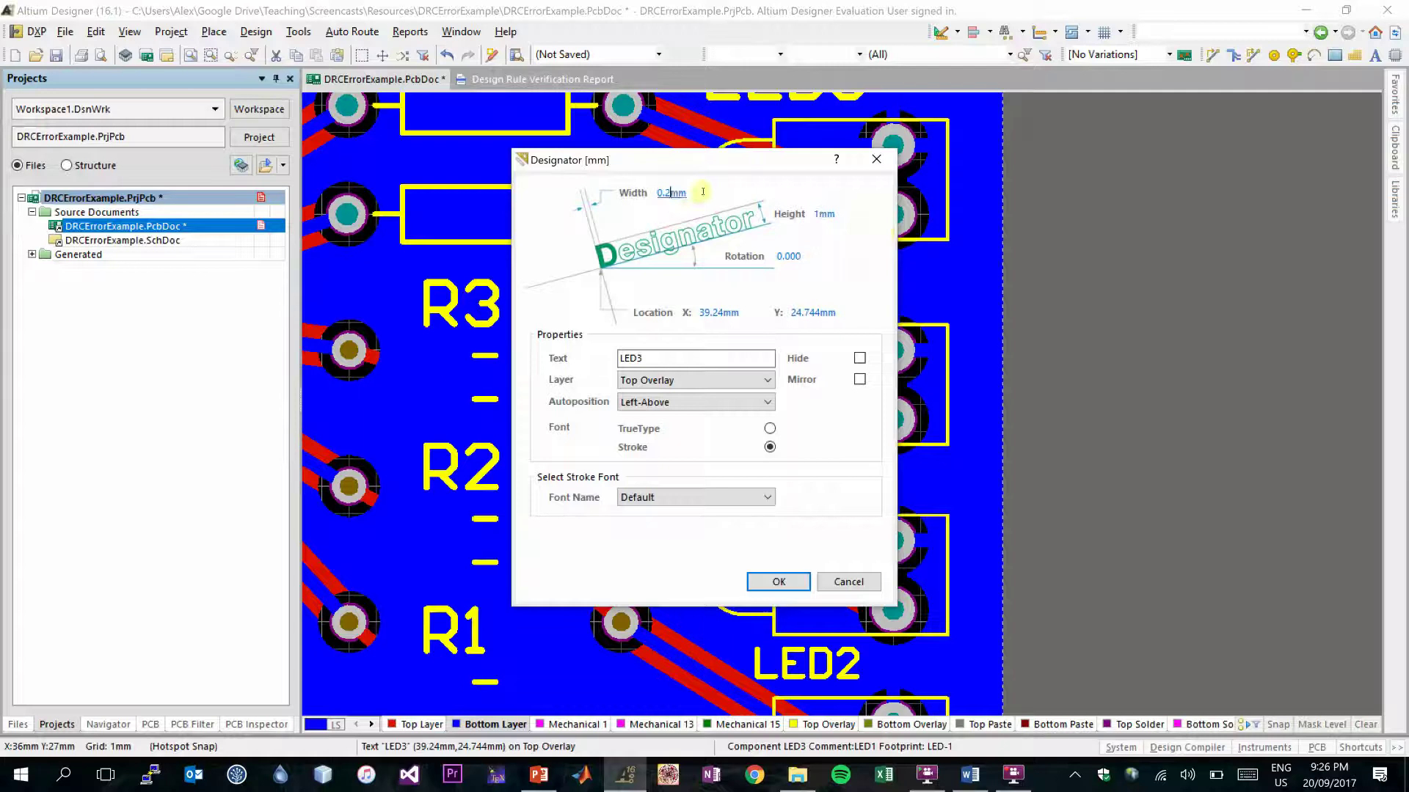
{"action": "key", "text": "Return"}
{"action": "double_click", "coordinate": [801, 277]}
{"action": "key", "text": "Escape"}
{"action": "scroll", "coordinate": [560, 384], "scroll_direction": "up", "scroll_amount": 3}
Step: Shrink the R6 and R4 designators to 0.2mm width and 1mm height
{"action": "double_click", "coordinate": [488, 273]}
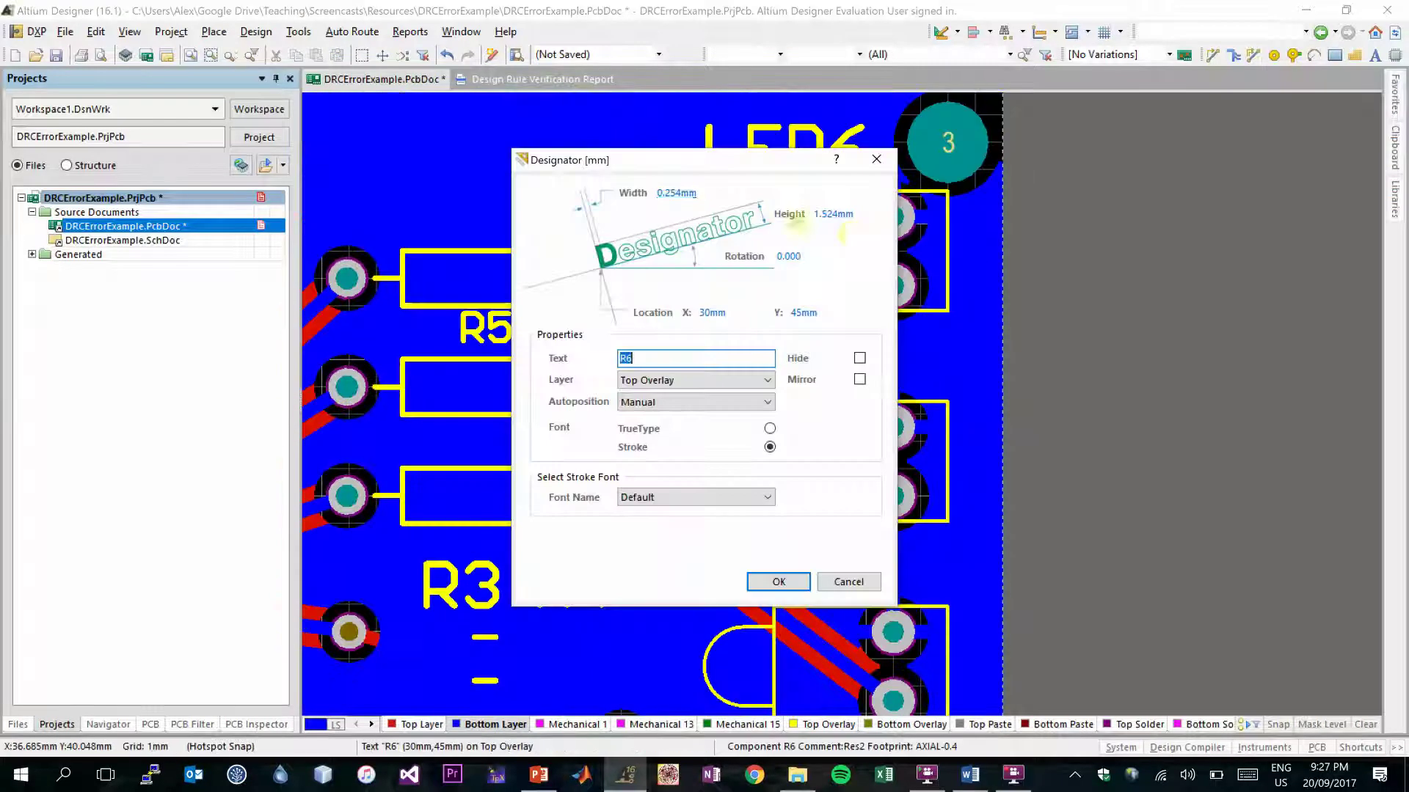
{"action": "key", "text": "Return"}
{"action": "double_click", "coordinate": [572, 584]}
{"action": "left_click", "coordinate": [645, 538]}
{"action": "left_click", "coordinate": [701, 197]}
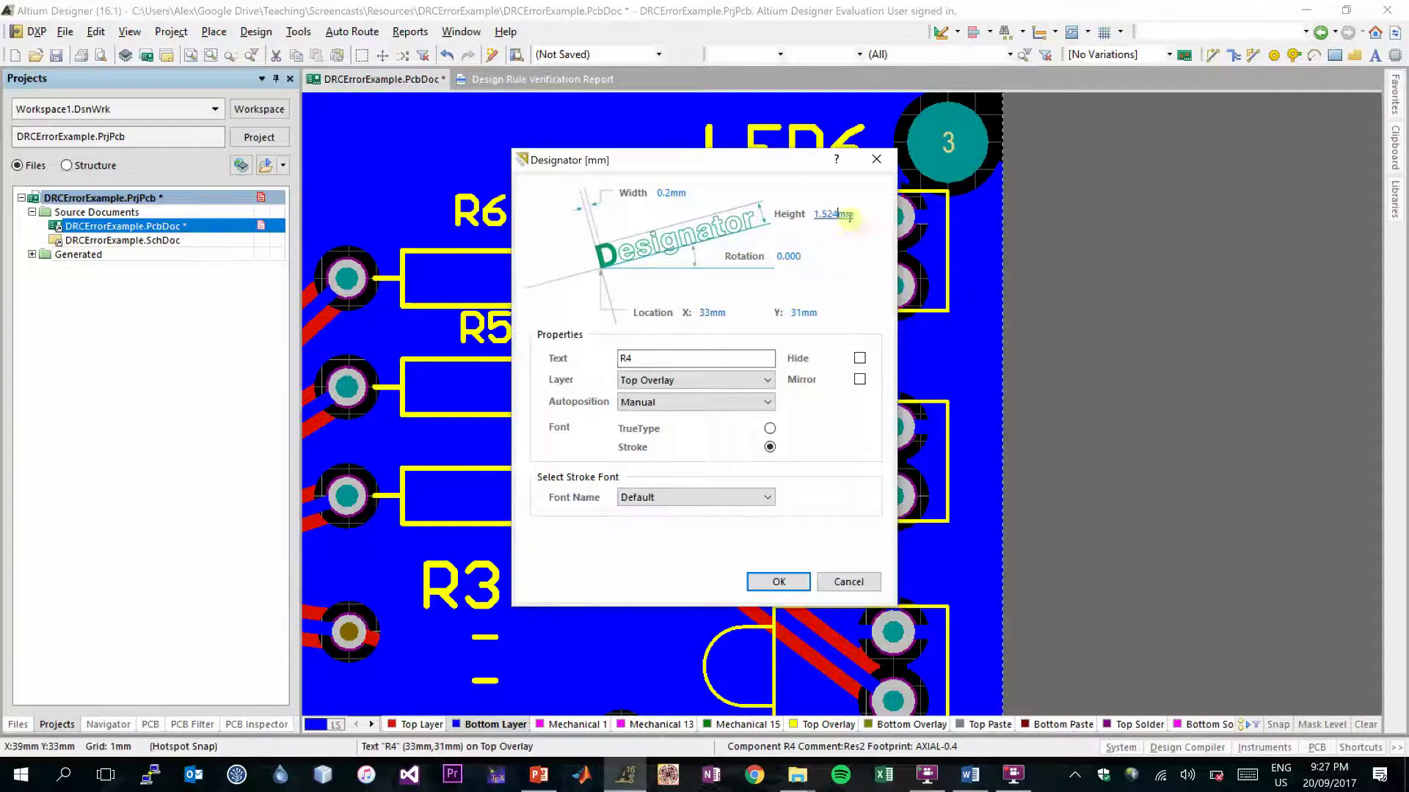
{"action": "key", "text": "Return"}
Step: Jump from the design rule report to the R5 designator violation on the board
{"action": "left_click", "coordinate": [543, 78]}
{"action": "left_click", "coordinate": [629, 271]}
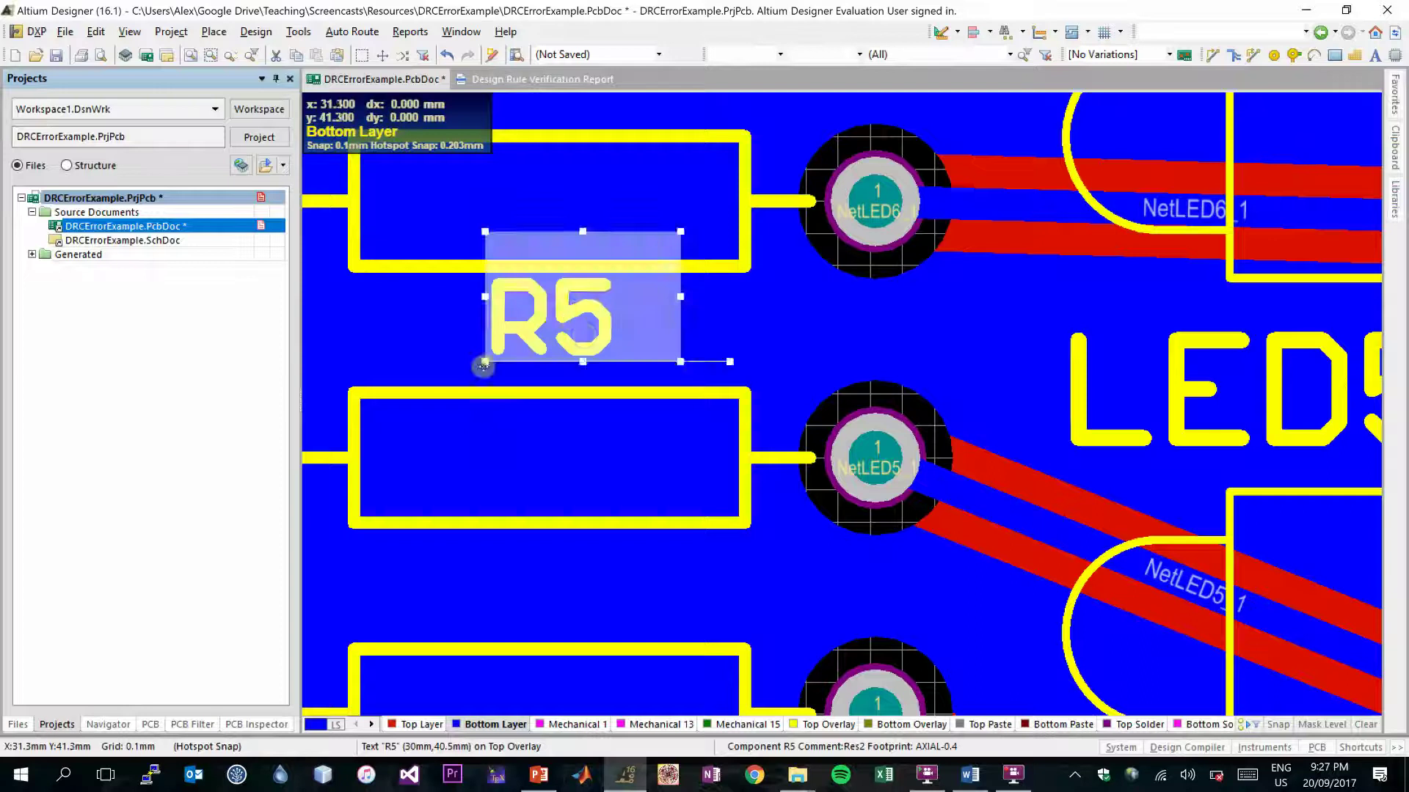
{"action": "scroll", "coordinate": [484, 367], "scroll_direction": "down", "scroll_amount": 8, "text": "ctrl"}
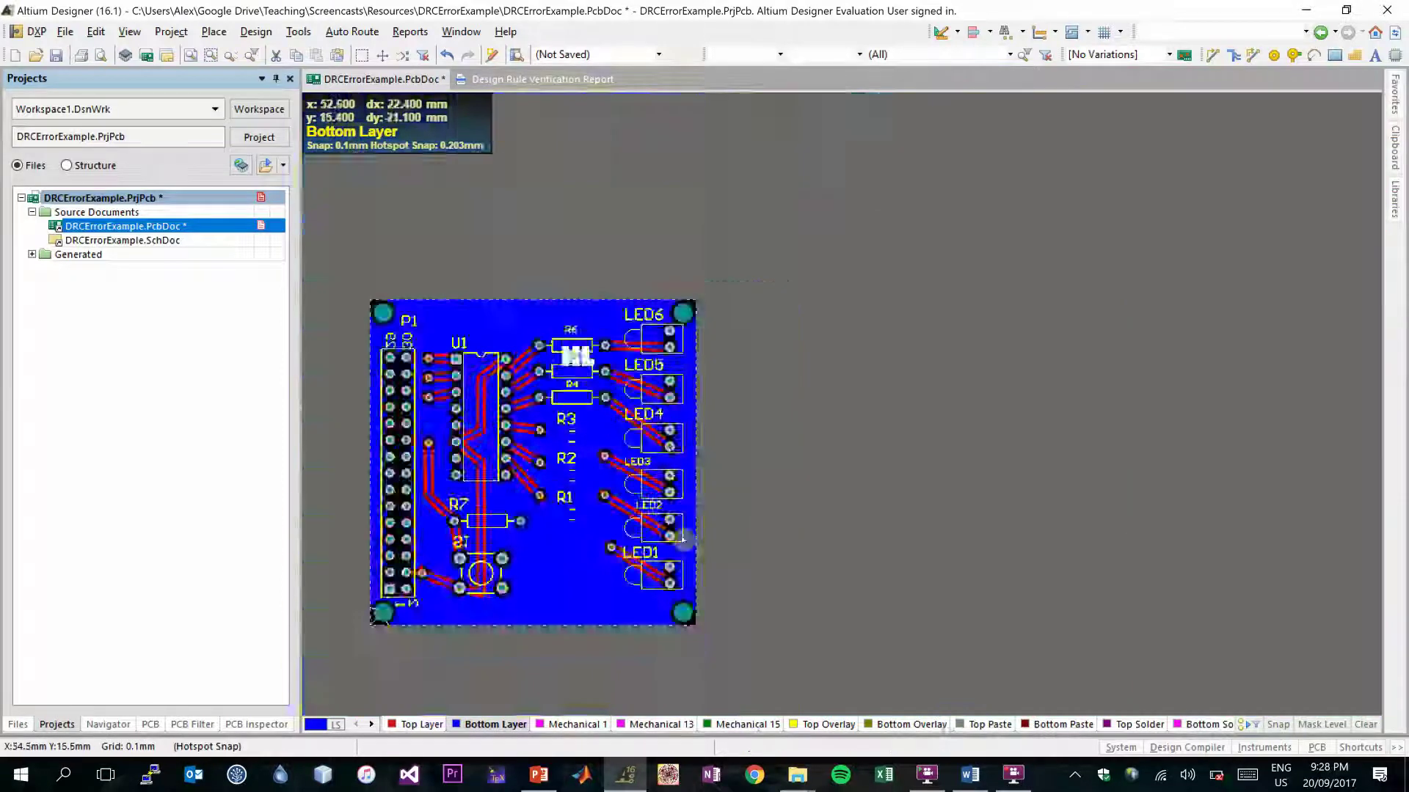
{"action": "scroll", "coordinate": [683, 539], "scroll_direction": "up", "scroll_amount": 4, "text": "ctrl"}
{"action": "scroll", "coordinate": [337, 320], "scroll_direction": "down", "scroll_amount": 5, "text": "ctrl"}
{"action": "scroll", "coordinate": [418, 272], "scroll_direction": "up", "scroll_amount": 3, "text": "ctrl"}
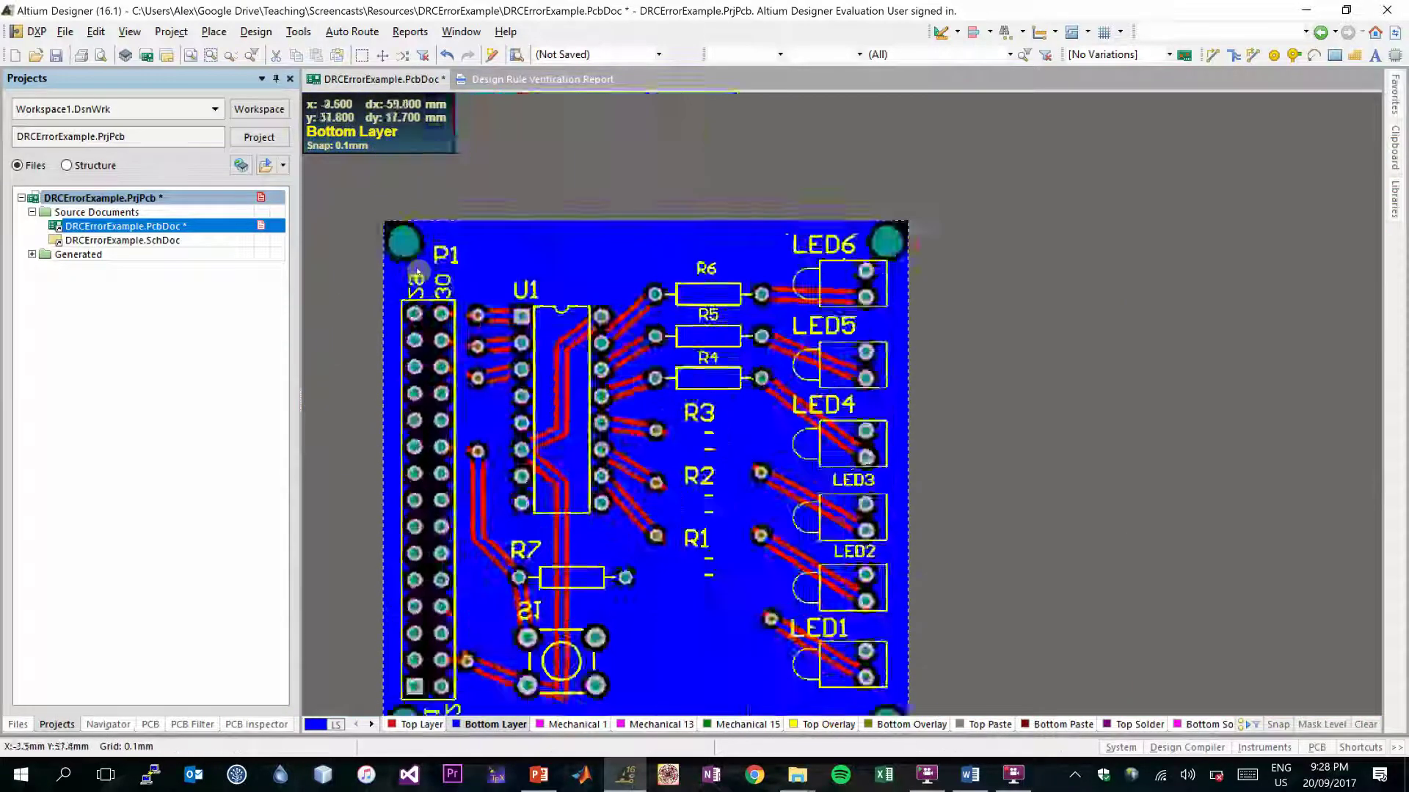
{"action": "scroll", "coordinate": [417, 272], "scroll_direction": "up", "scroll_amount": 5, "text": "ctrl"}
Step: Select and reposition the '28' and '30' pin labels near P1
{"action": "left_click", "coordinate": [645, 279]}
{"action": "left_click", "coordinate": [367, 418]}
{"action": "left_click", "coordinate": [822, 192]}
{"action": "left_click", "coordinate": [513, 337]}
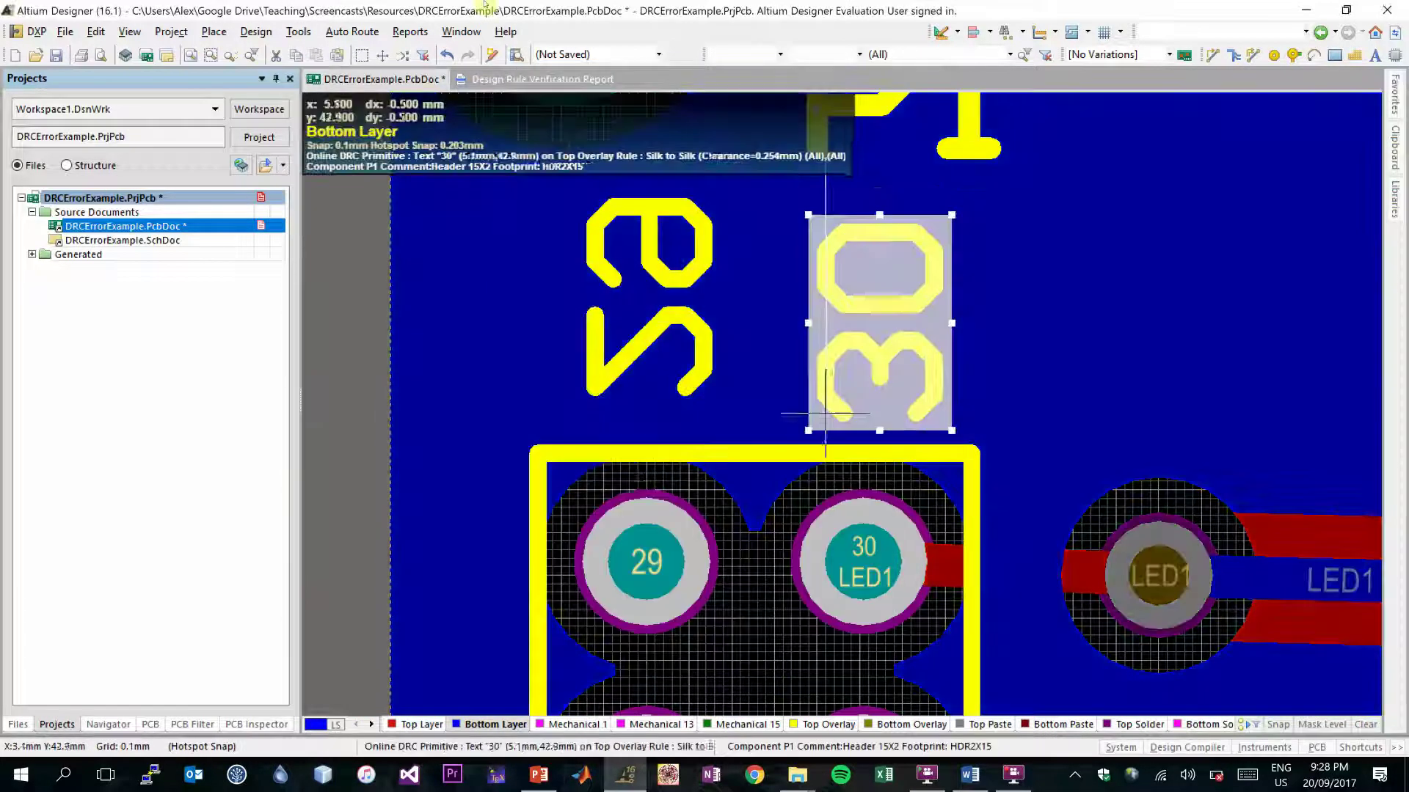
{"action": "scroll", "coordinate": [323, 297], "scroll_direction": "down", "scroll_amount": 6, "text": "ctrl"}
{"action": "scroll", "coordinate": [324, 297], "scroll_direction": "up", "scroll_amount": 1, "text": "ctrl"}
{"action": "left_click", "coordinate": [331, 283]}
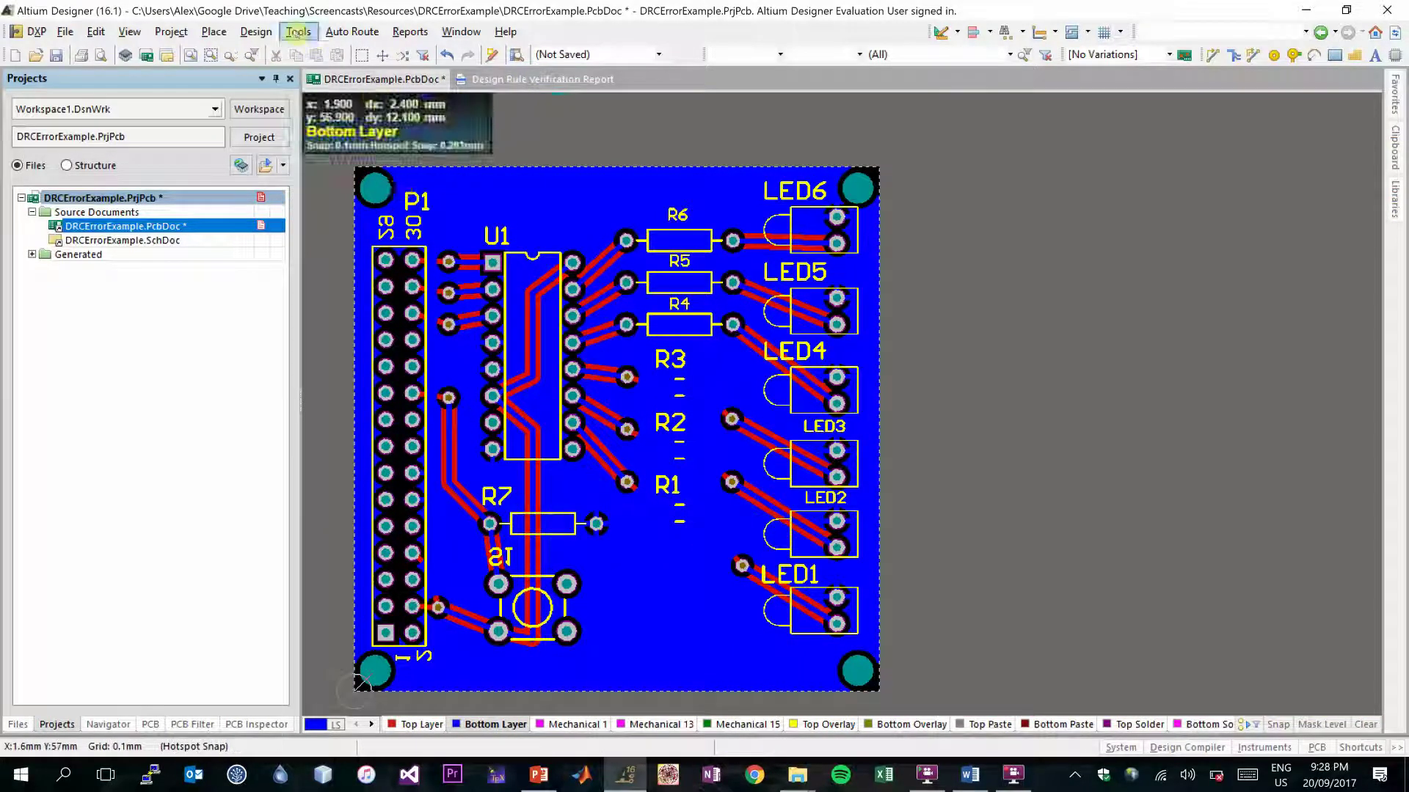
Step: Rerun the DRC, then zoom to the first of 20 Silk To Solder Mask violations at LED3
{"action": "left_click", "coordinate": [296, 34]}
{"action": "left_click", "coordinate": [323, 55]}
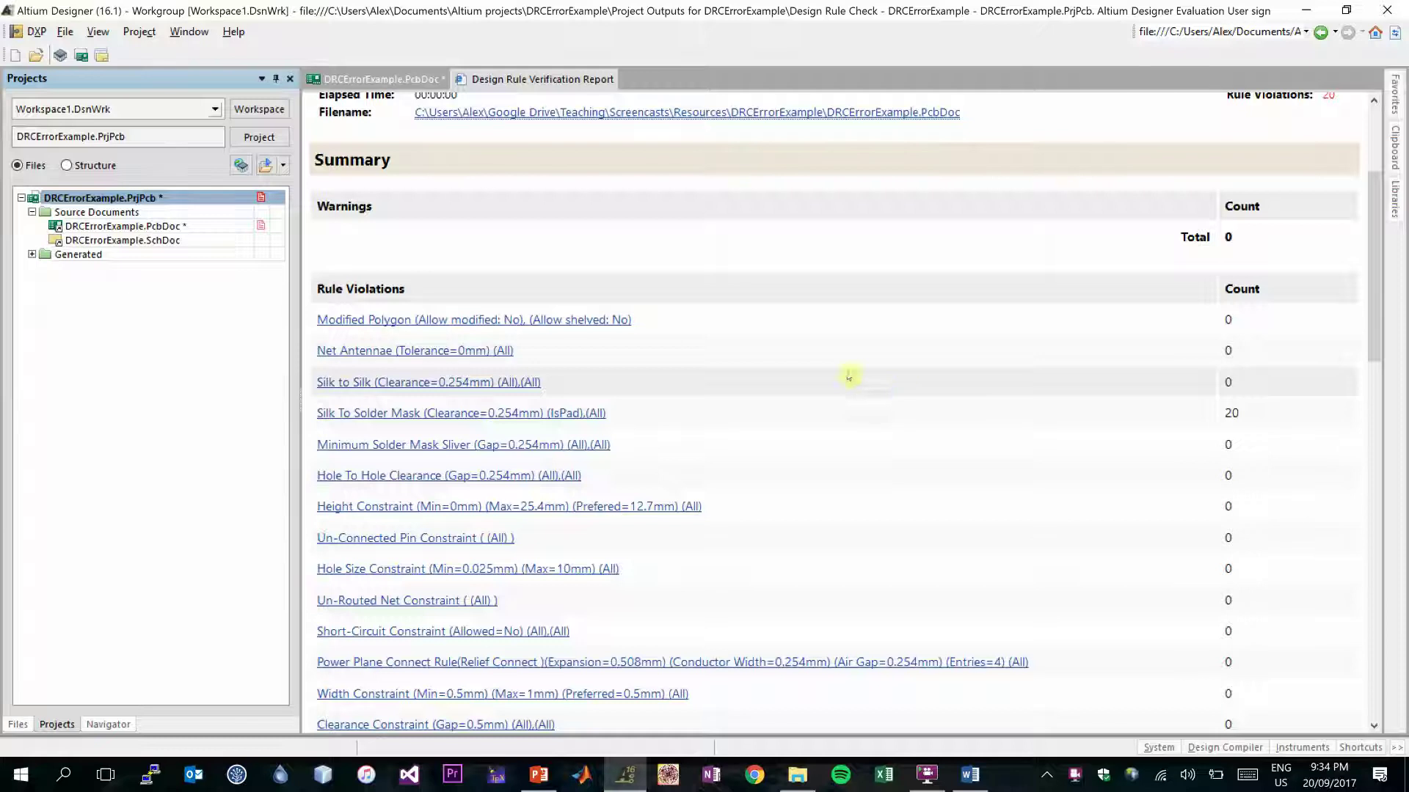
{"action": "left_click", "coordinate": [402, 414]}
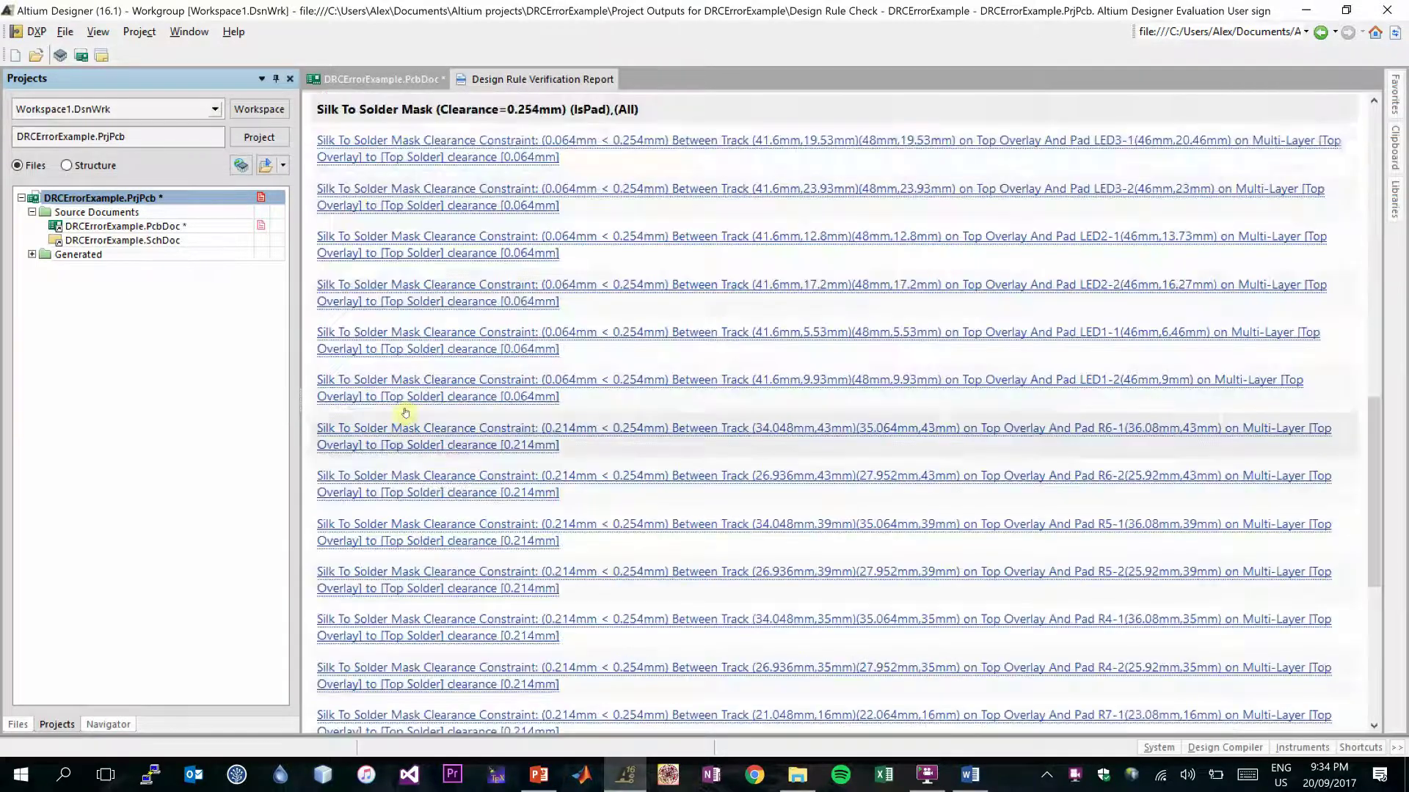
{"action": "scroll", "coordinate": [740, 262], "scroll_direction": "down", "scroll_amount": 3}
{"action": "scroll", "coordinate": [755, 290], "scroll_direction": "up", "scroll_amount": 6}
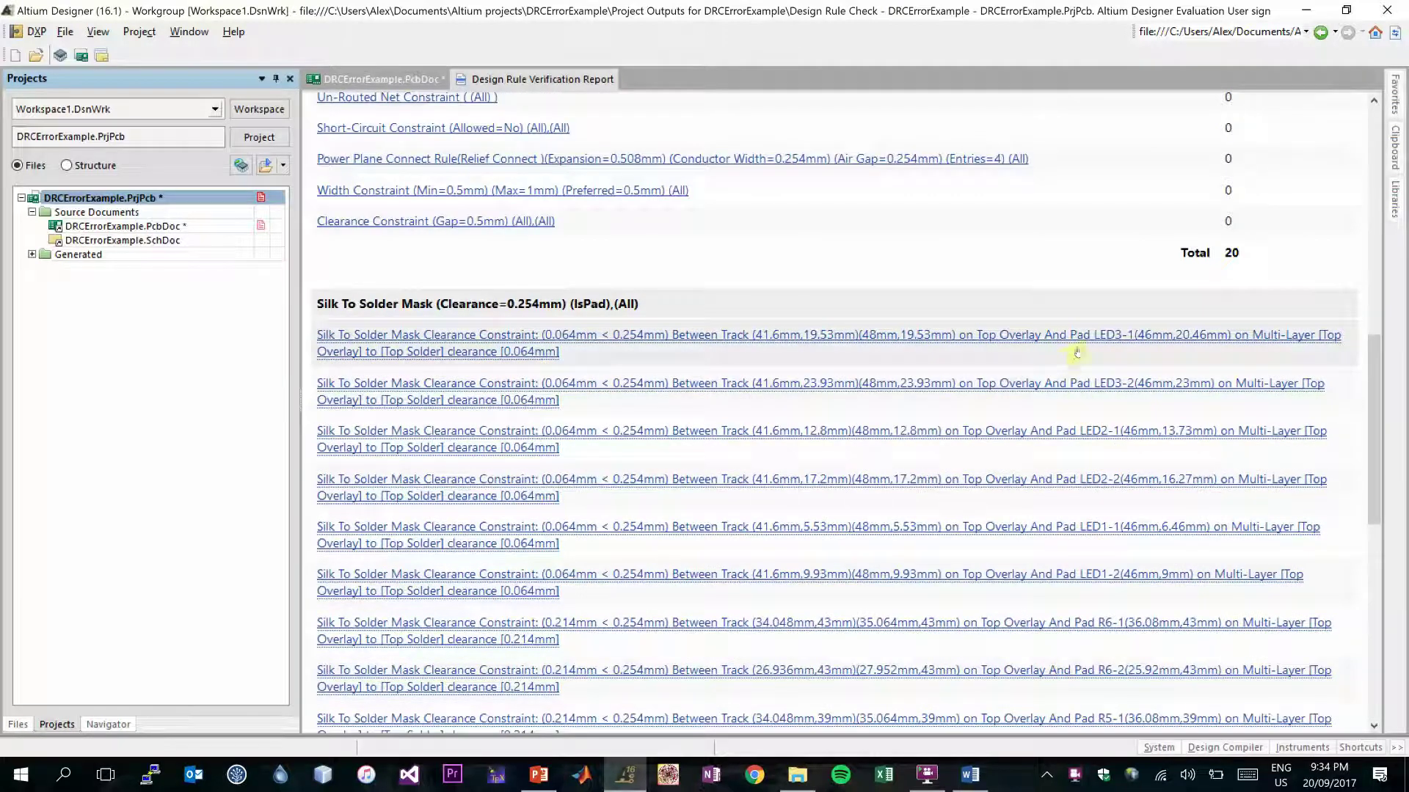
{"action": "scroll", "coordinate": [1086, 522], "scroll_direction": "down", "scroll_amount": 2}
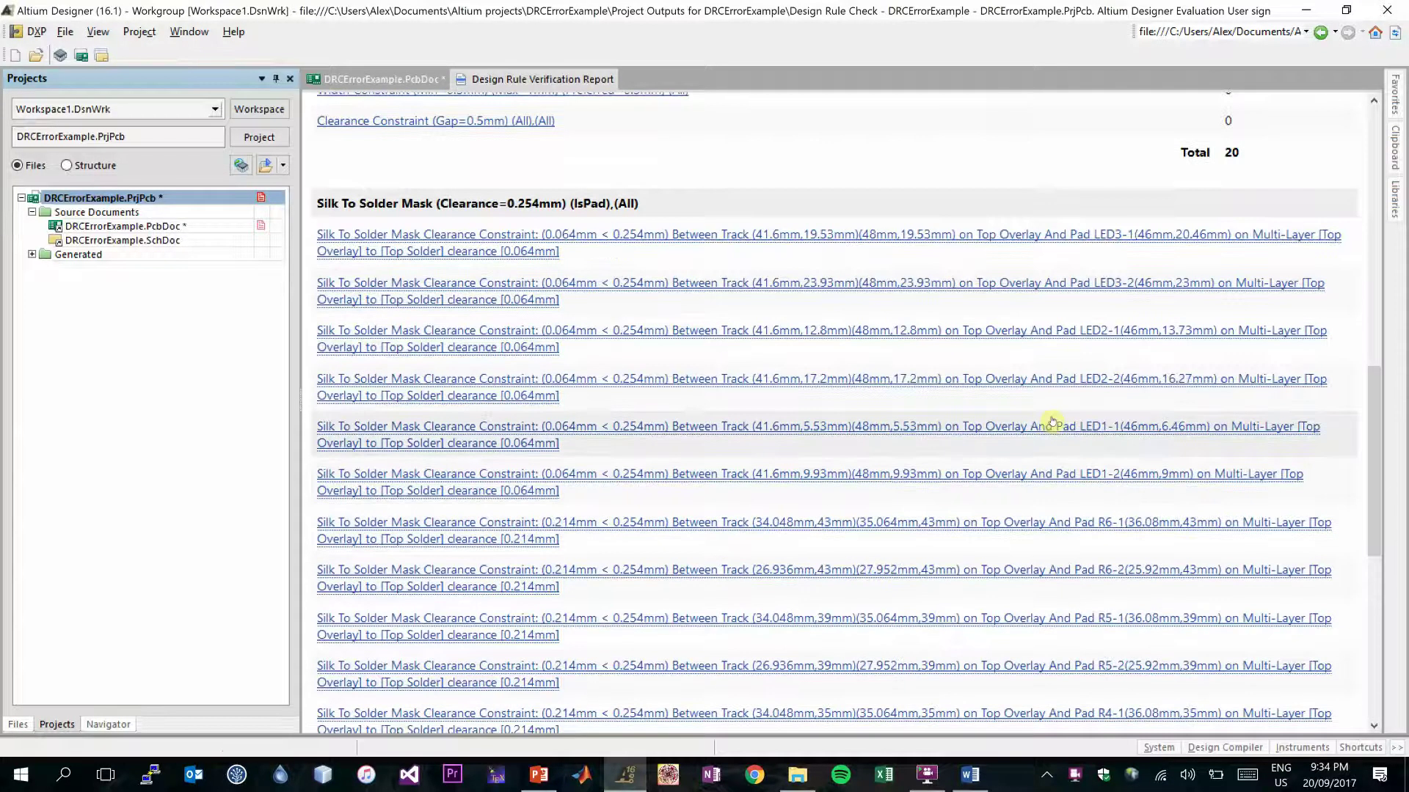
{"action": "scroll", "coordinate": [967, 349], "scroll_direction": "up", "scroll_amount": 2}
{"action": "left_click", "coordinate": [963, 340]}
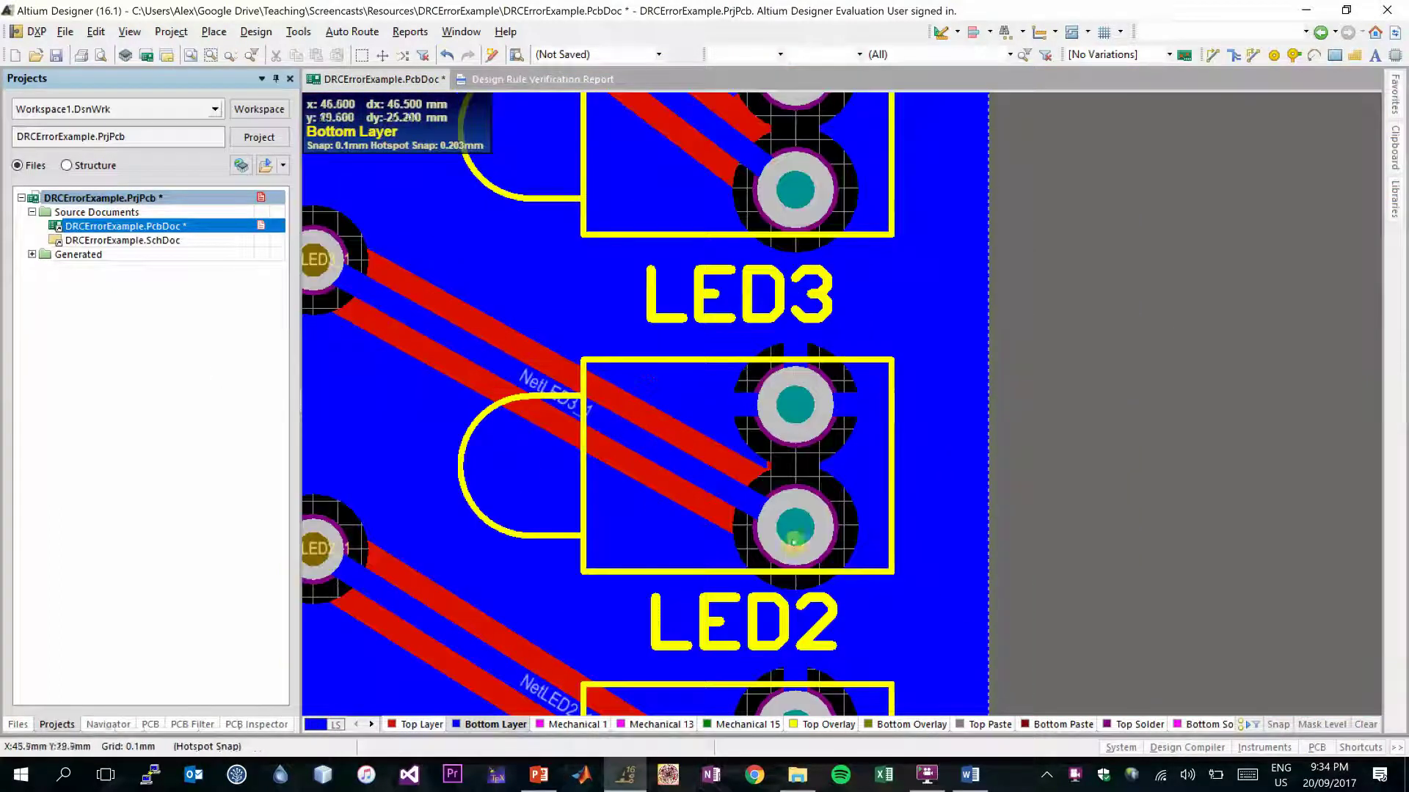
Step: Mask-highlight the LED3 and LED2 pads to check outline clearance, then show the verification report
{"action": "left_click", "coordinate": [659, 362]}
{"action": "left_click", "coordinate": [1091, 443]}
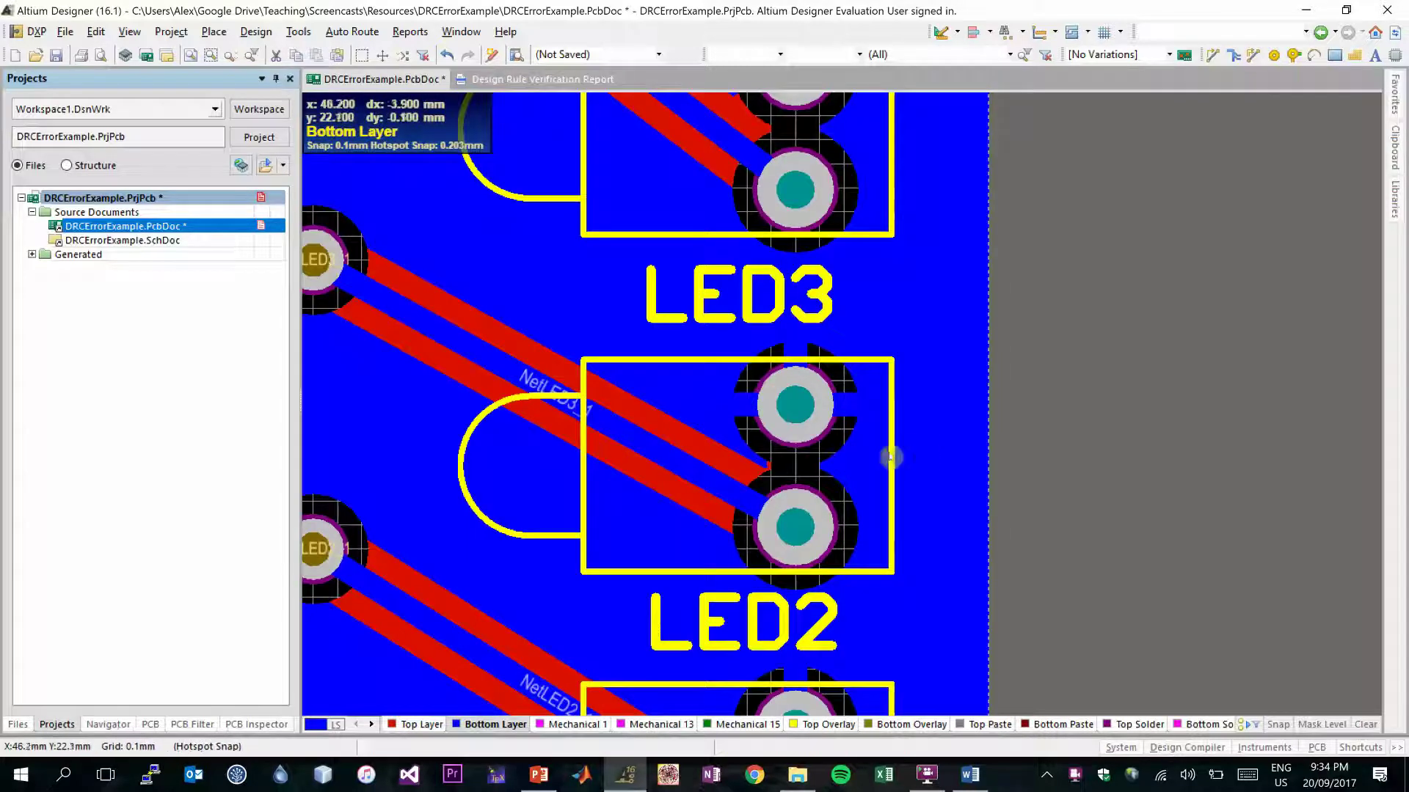
{"action": "left_click", "coordinate": [820, 484]}
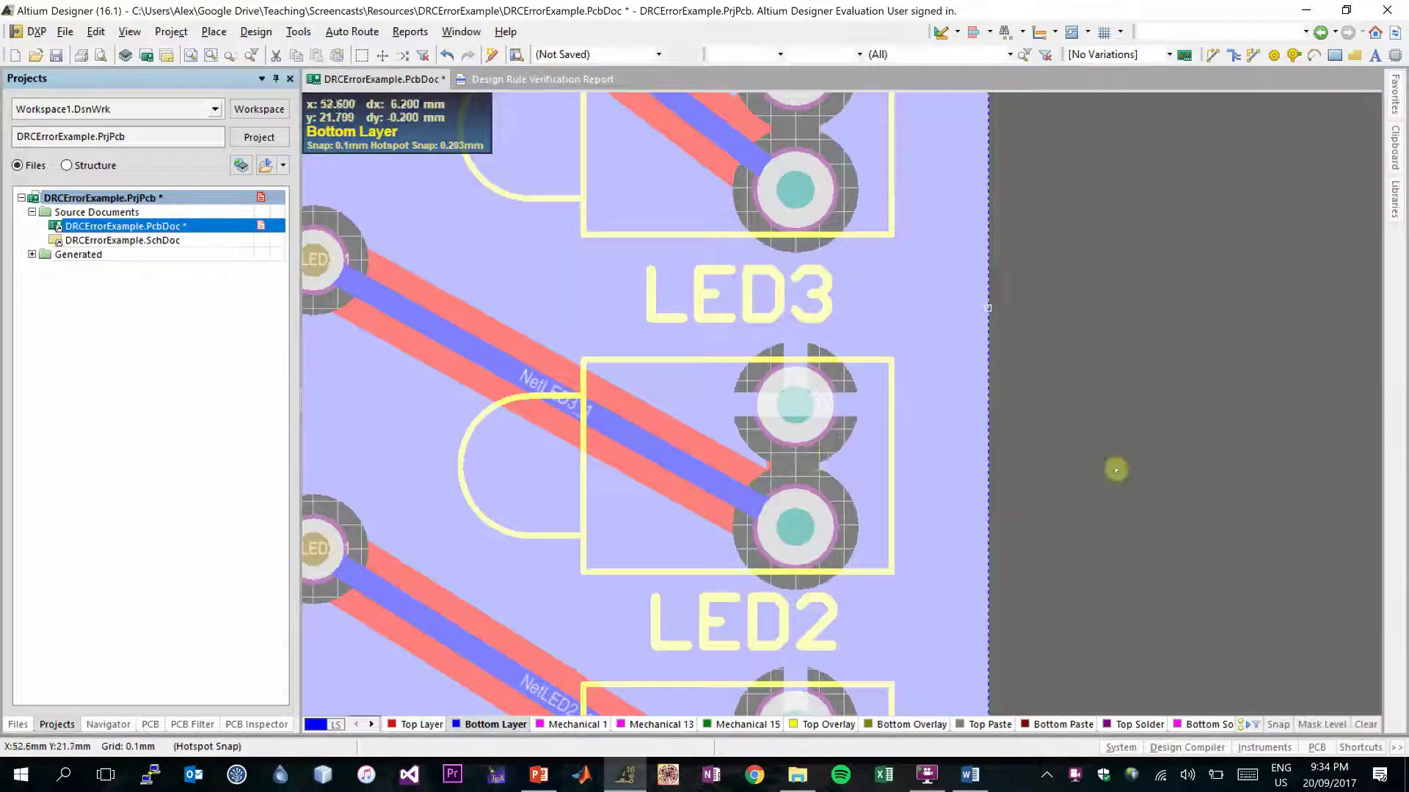
{"action": "left_click", "coordinate": [1113, 469]}
{"action": "scroll", "coordinate": [727, 367], "scroll_direction": "up", "scroll_amount": 2, "text": "ctrl"}
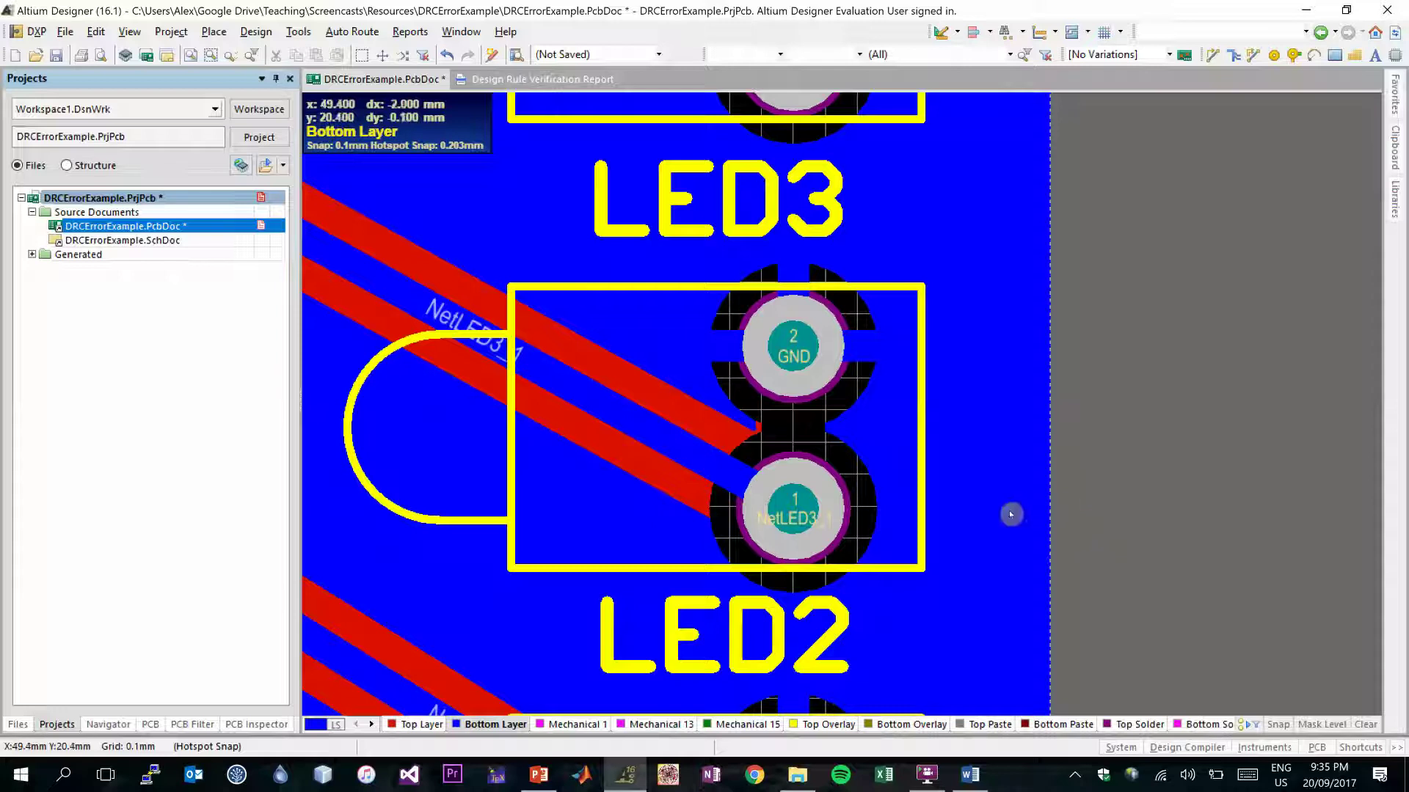
{"action": "scroll", "coordinate": [711, 475], "scroll_direction": "down", "scroll_amount": 5, "text": "ctrl"}
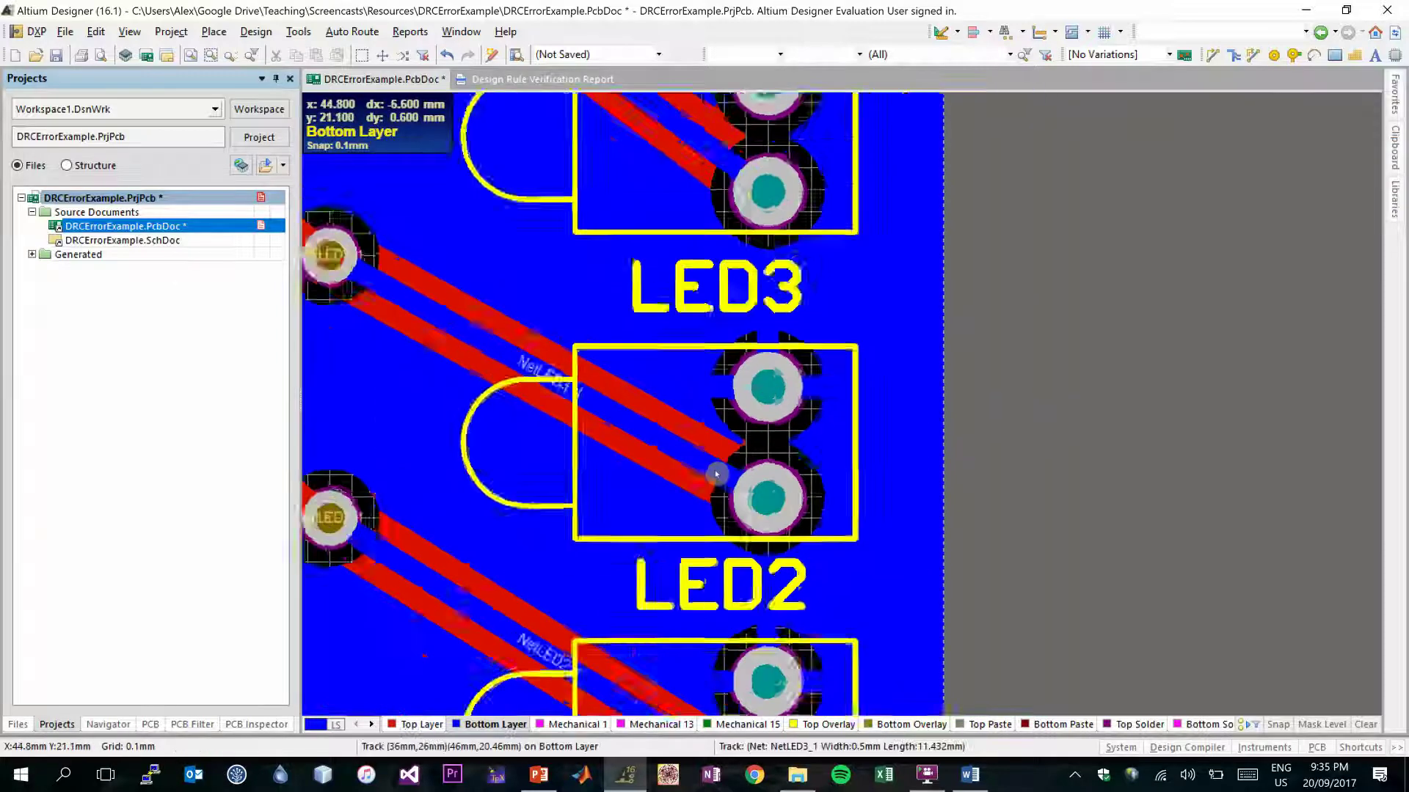
{"action": "scroll", "coordinate": [711, 475], "scroll_direction": "down", "scroll_amount": 5, "text": "ctrl"}
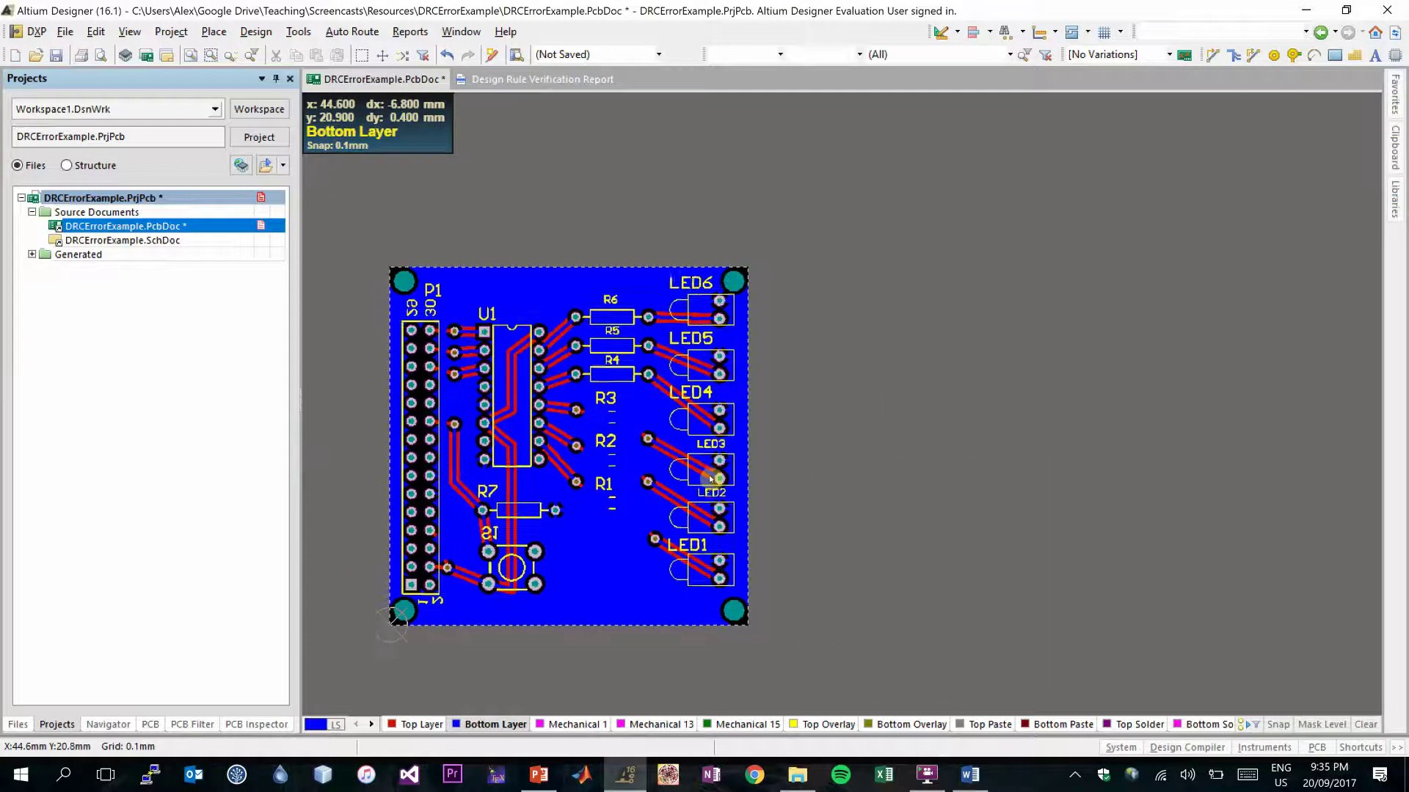
{"action": "scroll", "coordinate": [433, 493], "scroll_direction": "up", "scroll_amount": 2, "text": "ctrl"}
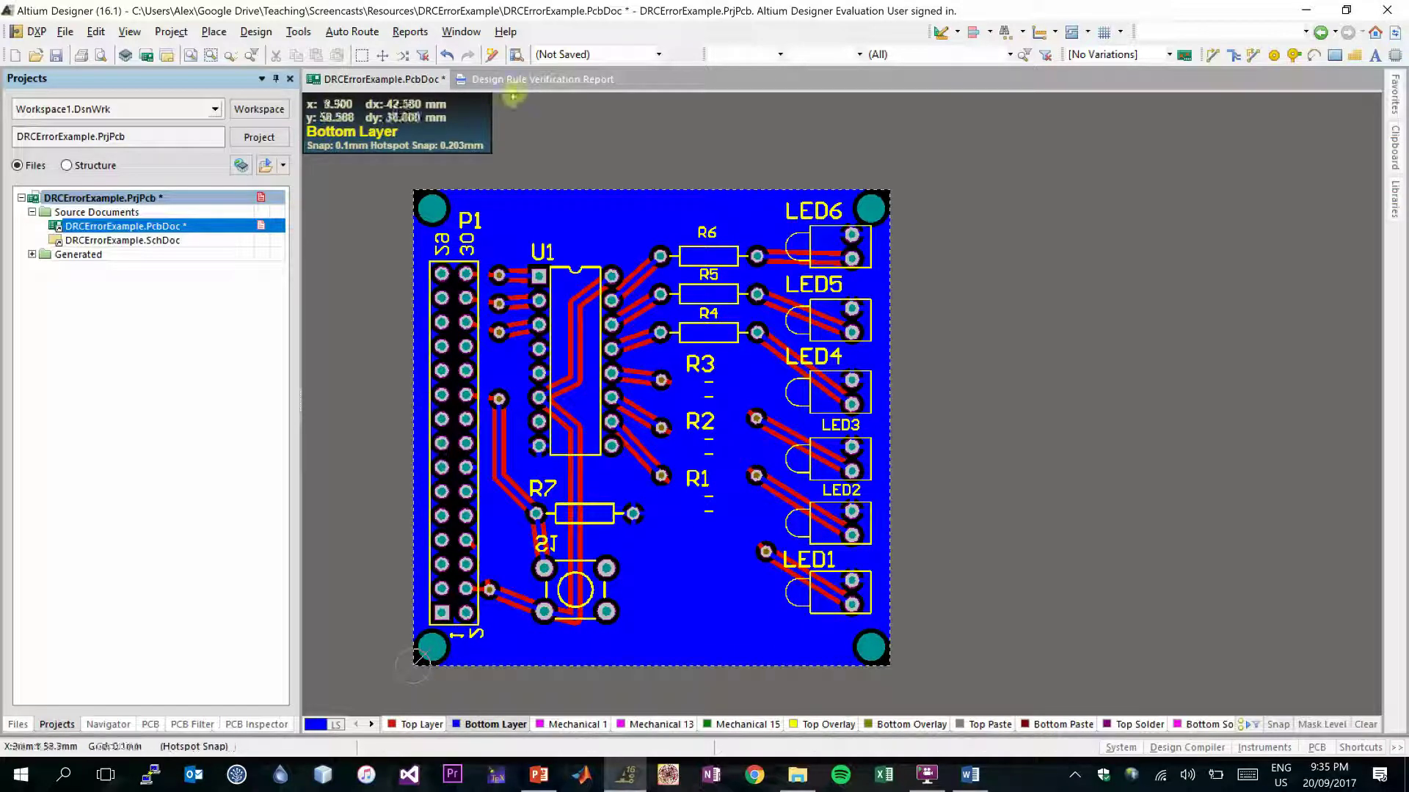
{"action": "left_click", "coordinate": [520, 79]}
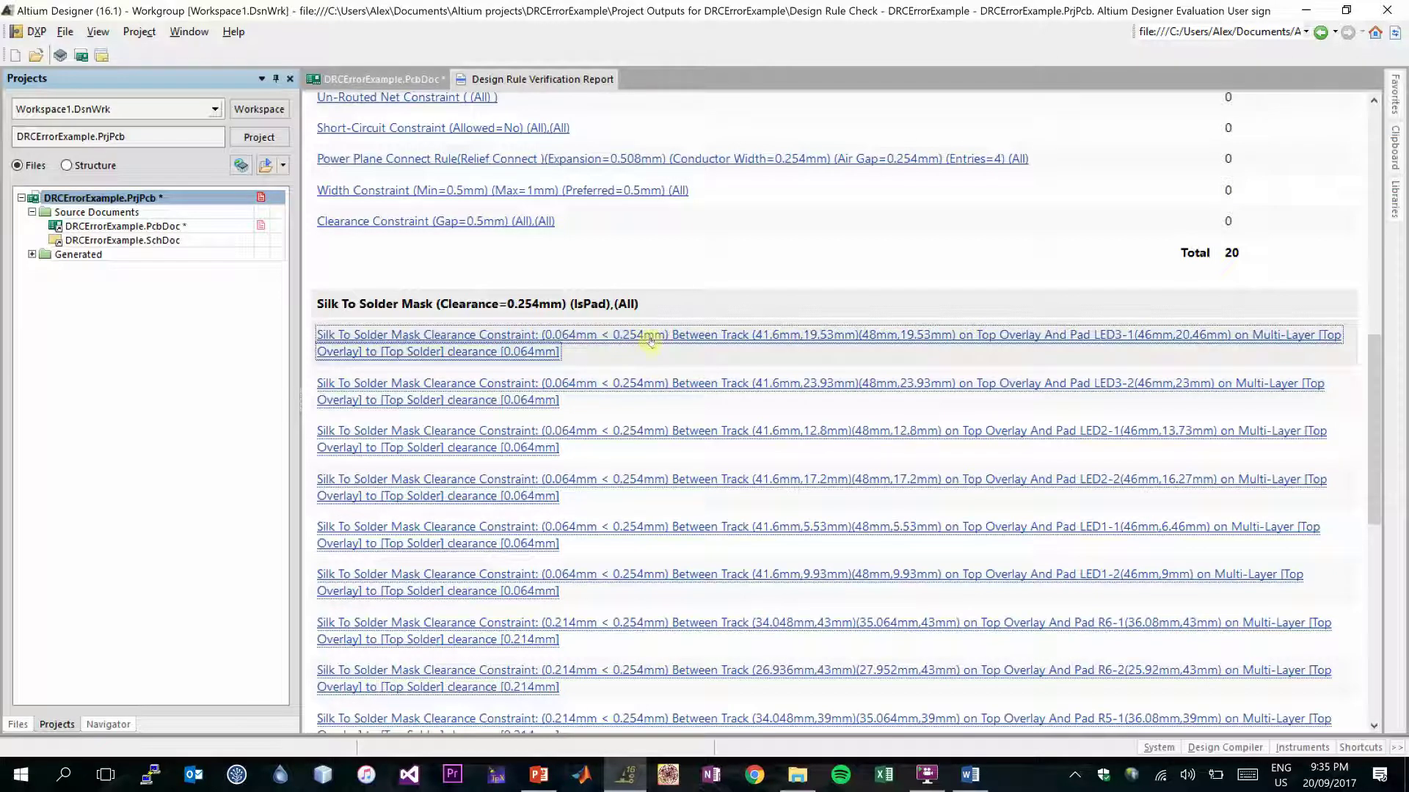
Step: Review the LED1–LED6 outline violations at 0.064mm, then return to DRCErrorExample.PcbDoc
{"action": "scroll", "coordinate": [650, 339], "scroll_direction": "down", "scroll_amount": 5}
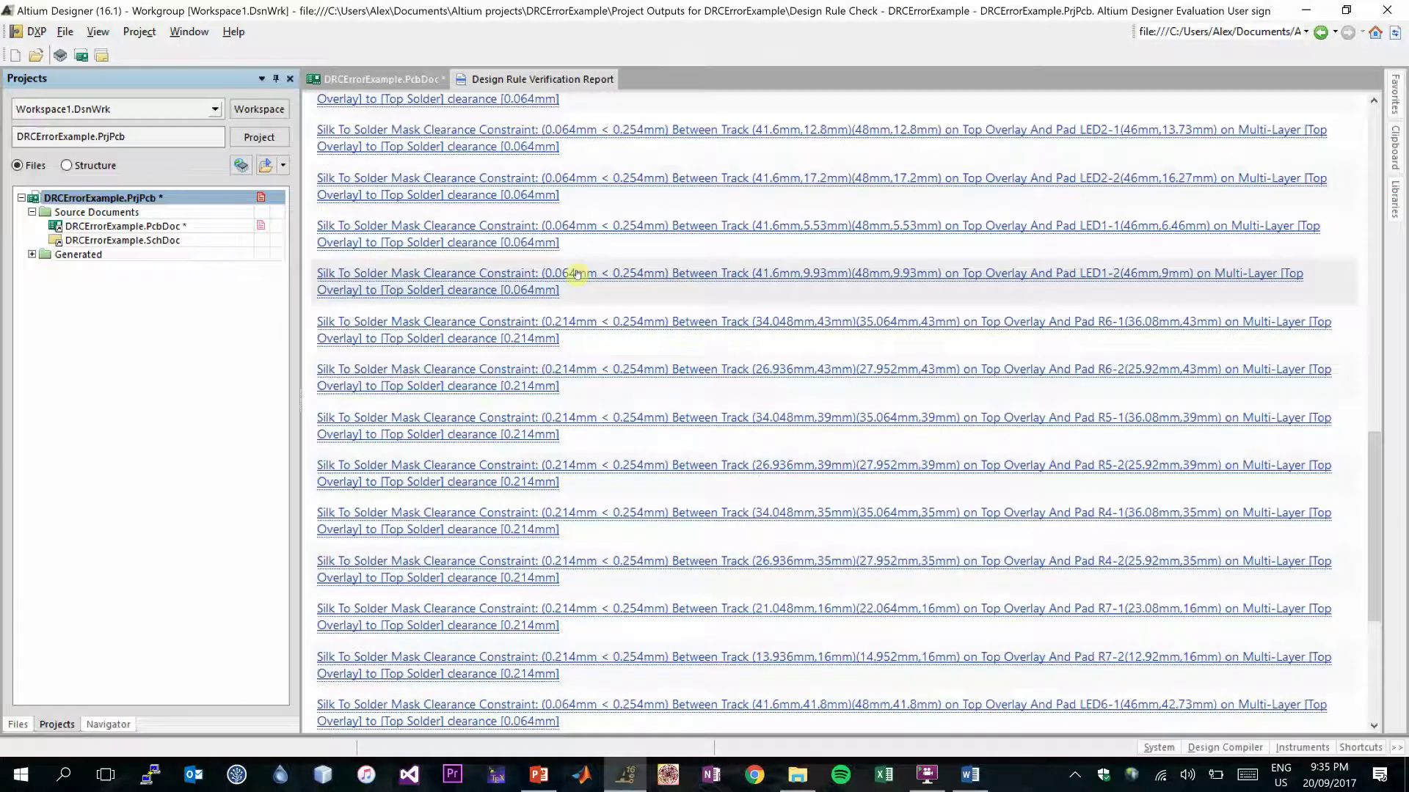
{"action": "scroll", "coordinate": [579, 293], "scroll_direction": "down", "scroll_amount": 5}
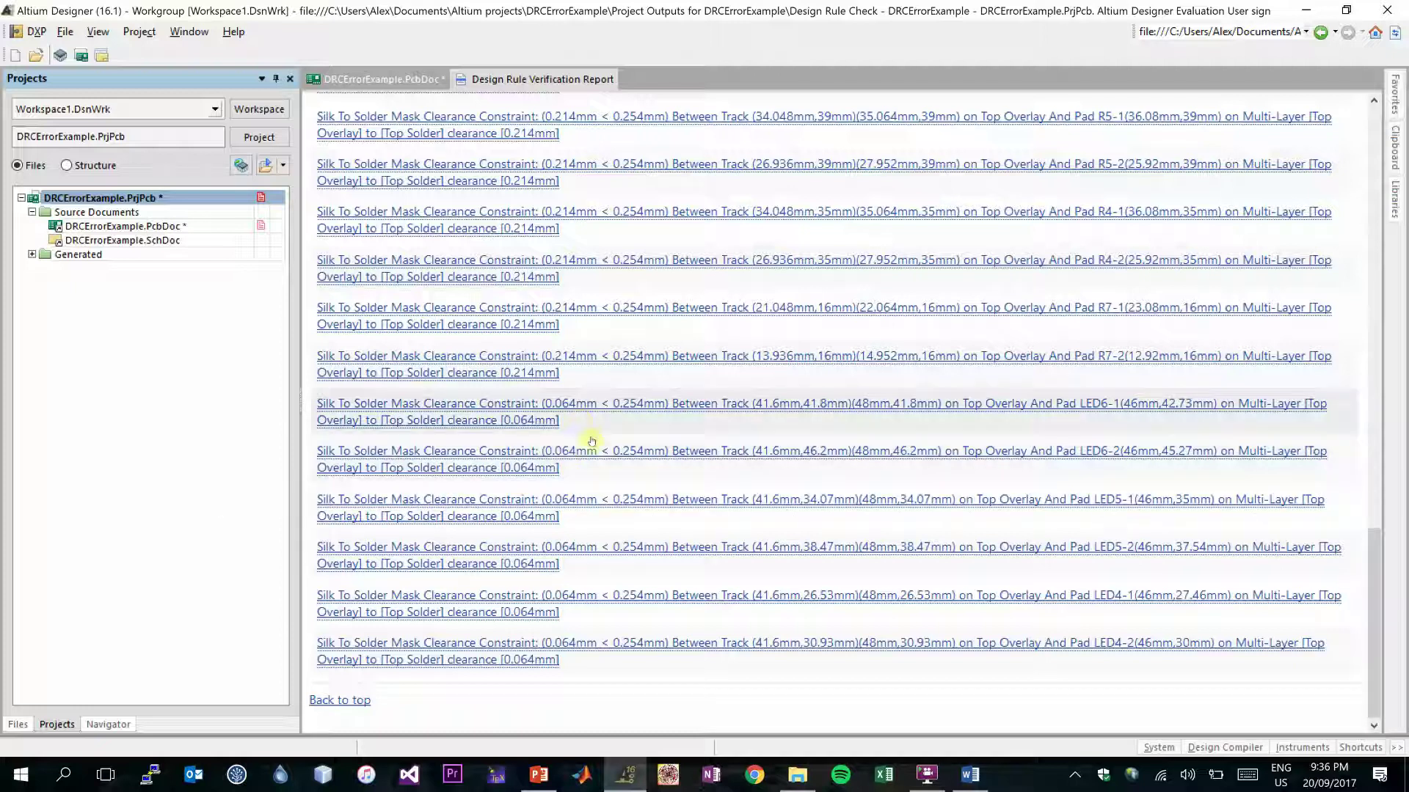
{"action": "left_click", "coordinate": [388, 79]}
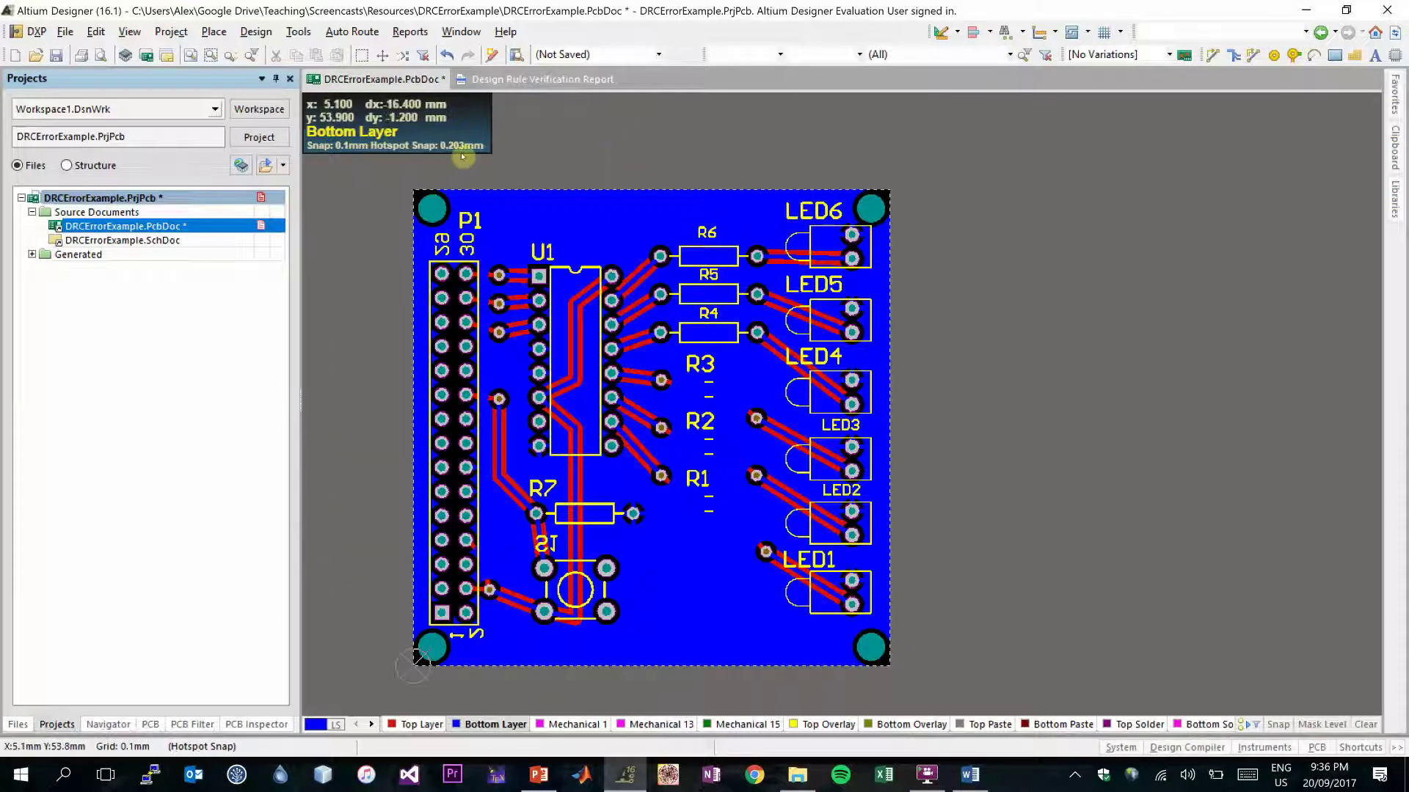
Step: In Design > Rules, set Manufacturing SilkToSolderMaskClearance to 0.06mm, apply it and close
{"action": "left_click", "coordinate": [254, 32]}
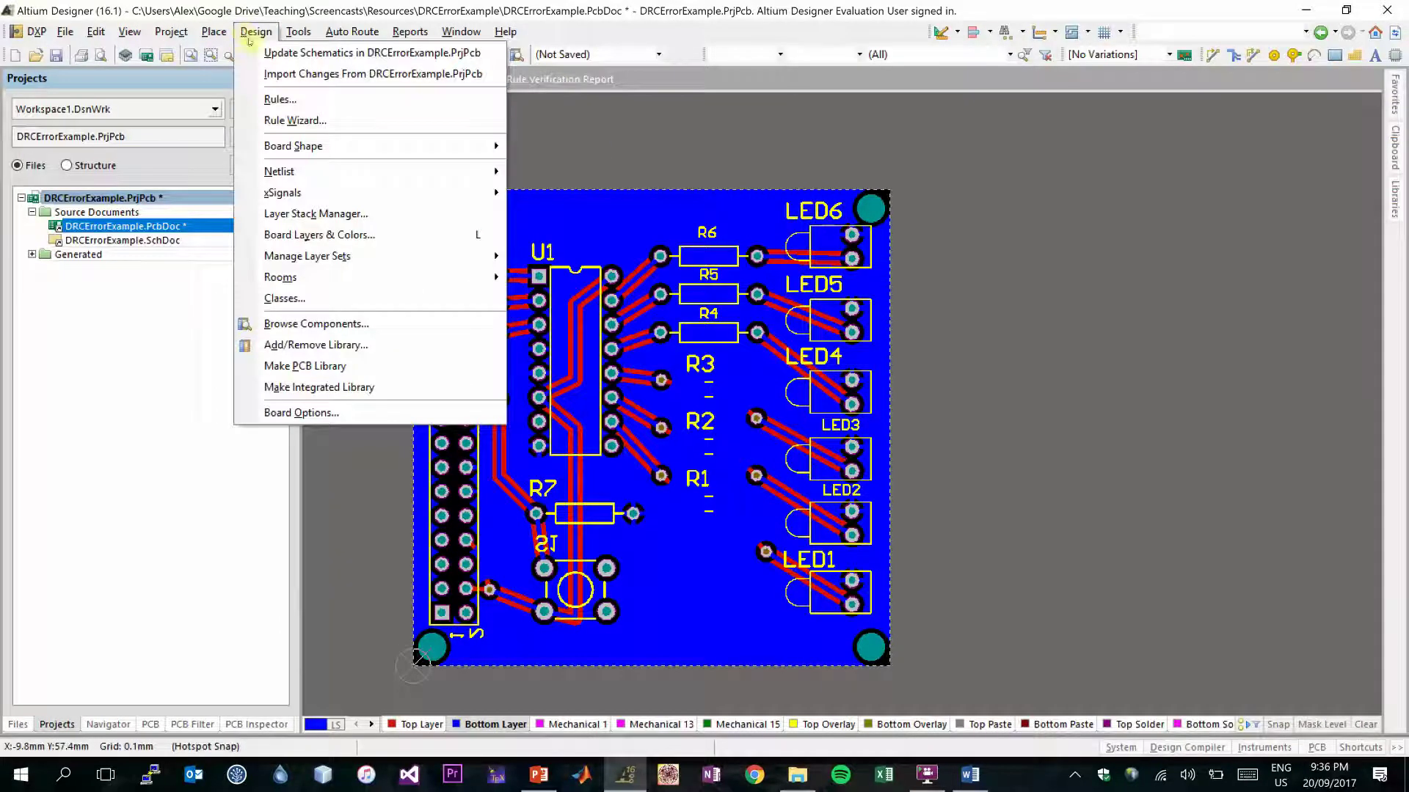
{"action": "left_click", "coordinate": [283, 99]}
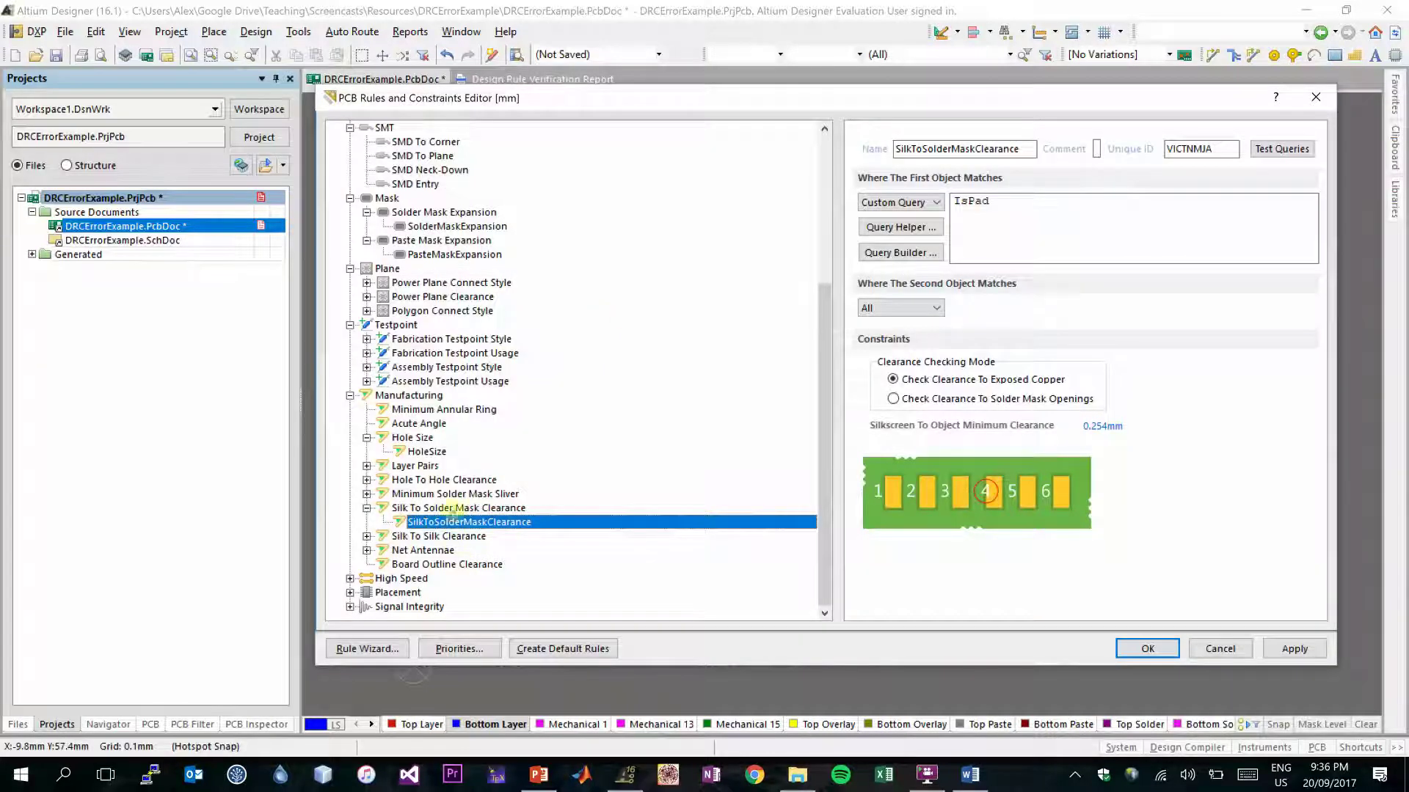
{"action": "left_click", "coordinate": [452, 508]}
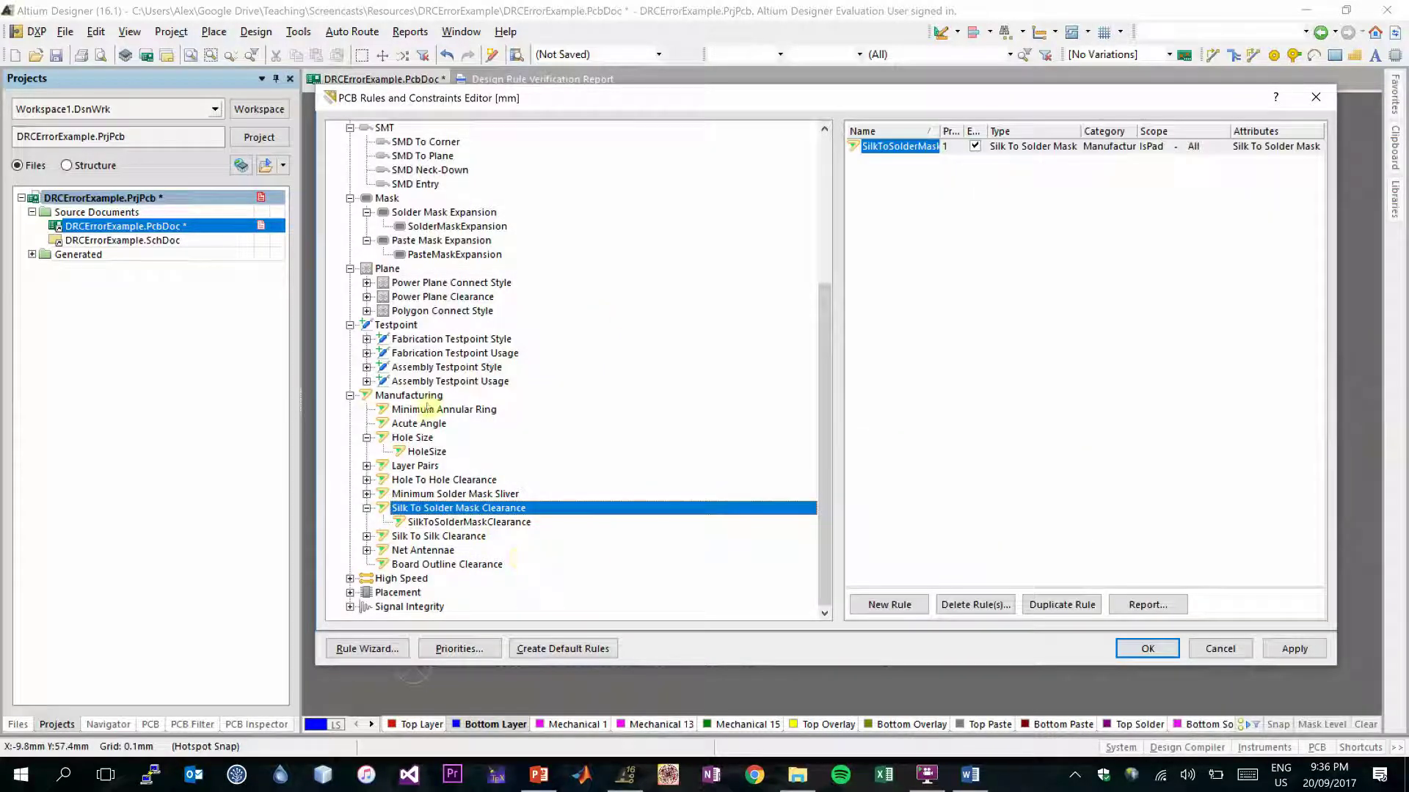
{"action": "left_click", "coordinate": [405, 396]}
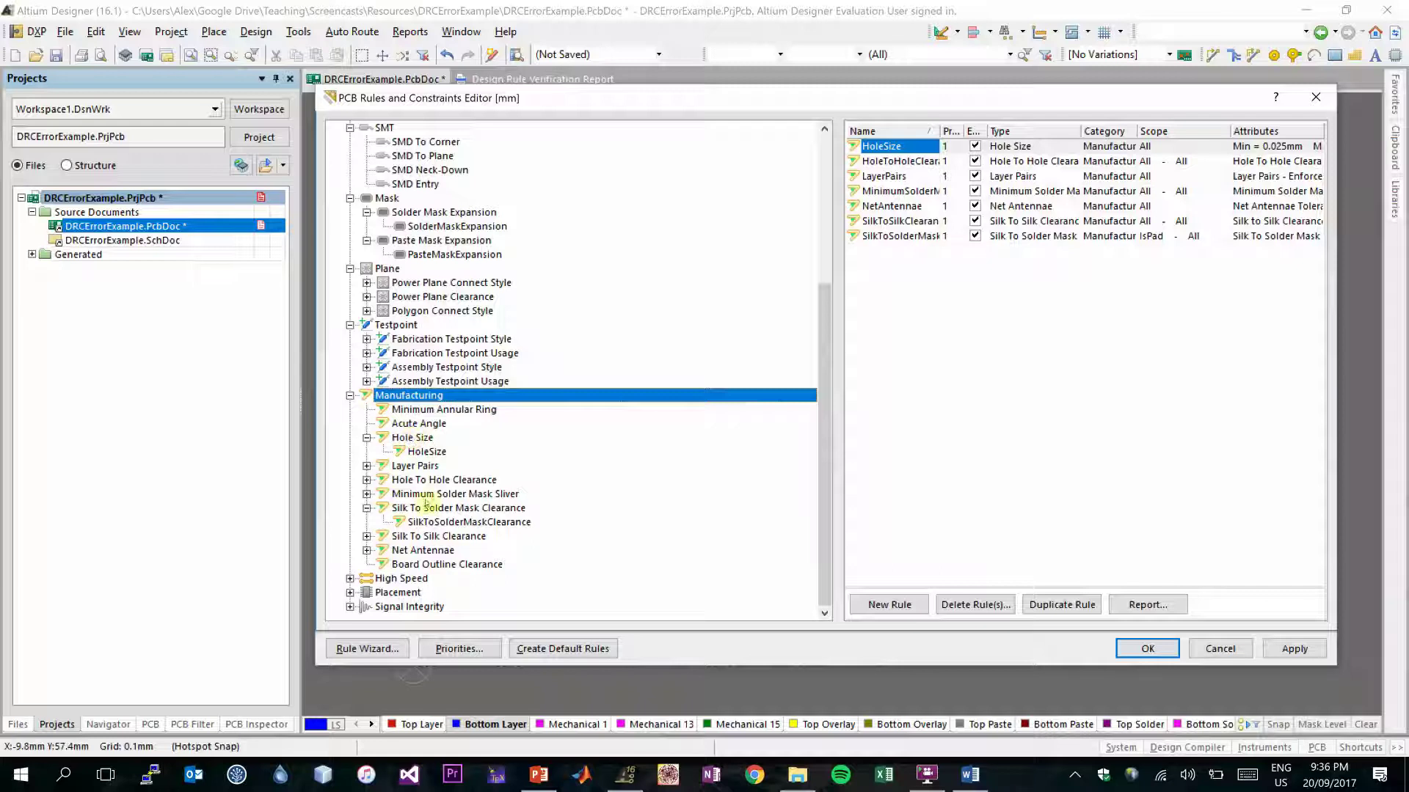
{"action": "left_click", "coordinate": [432, 522]}
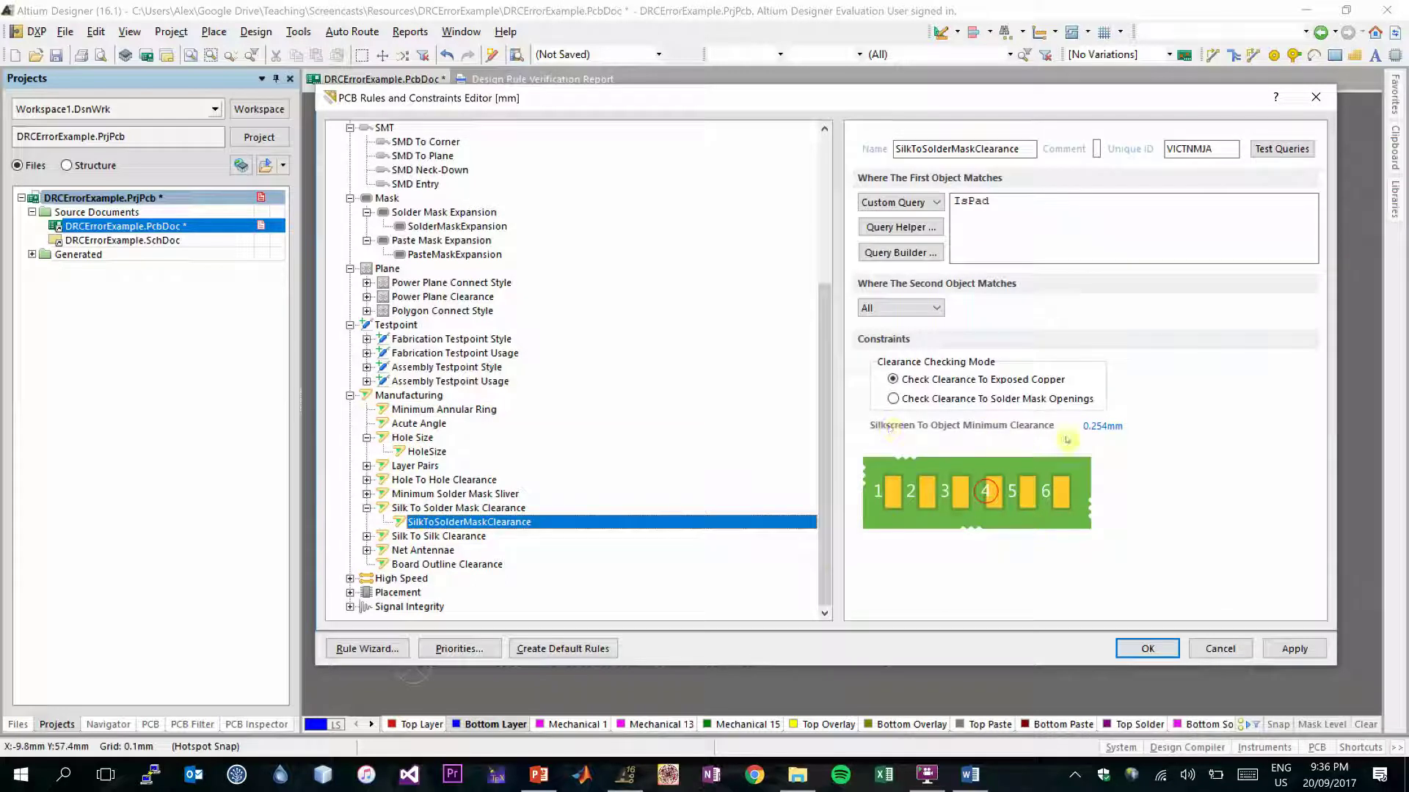
{"action": "left_click", "coordinate": [1109, 429]}
{"action": "left_click", "coordinate": [1101, 426]}
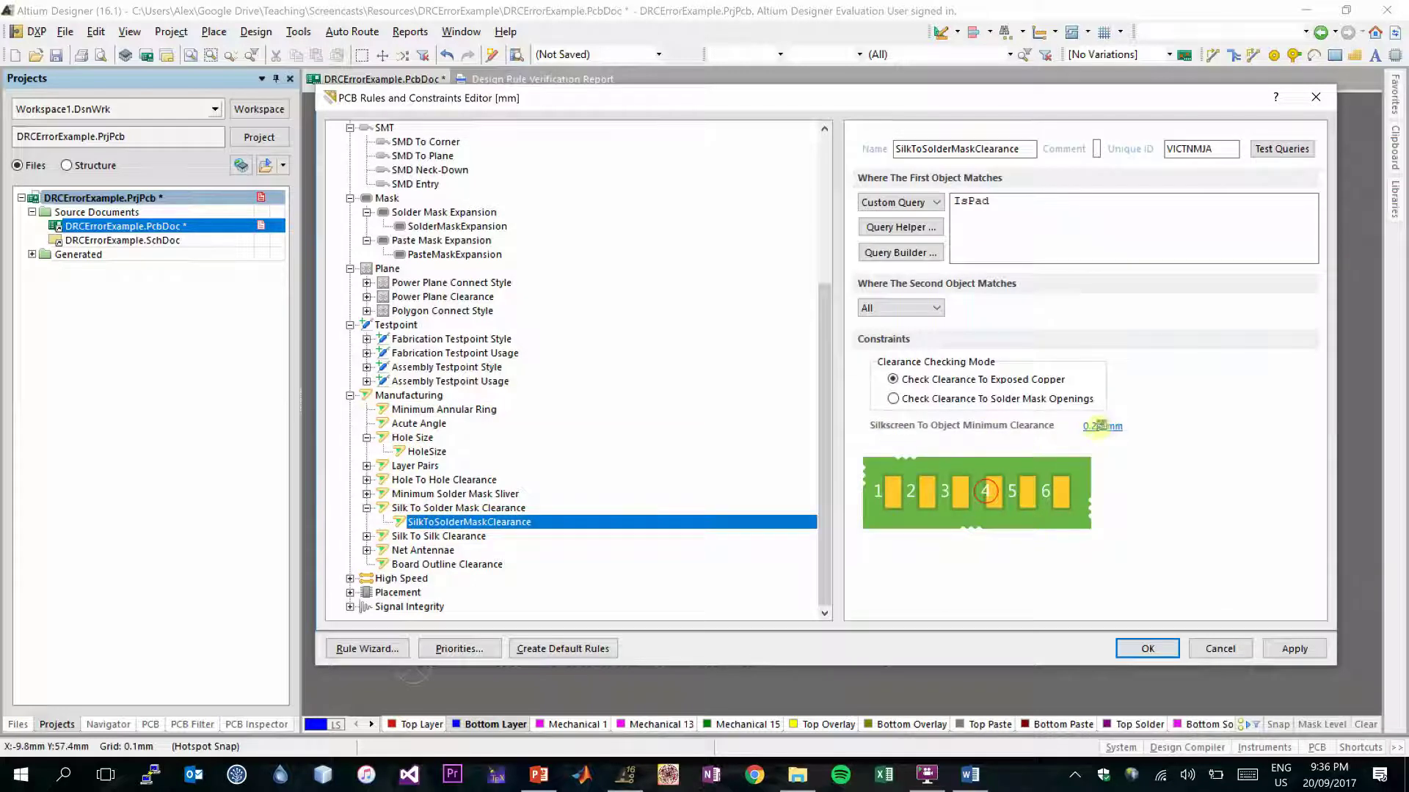
{"action": "key", "text": "BackSpace"}
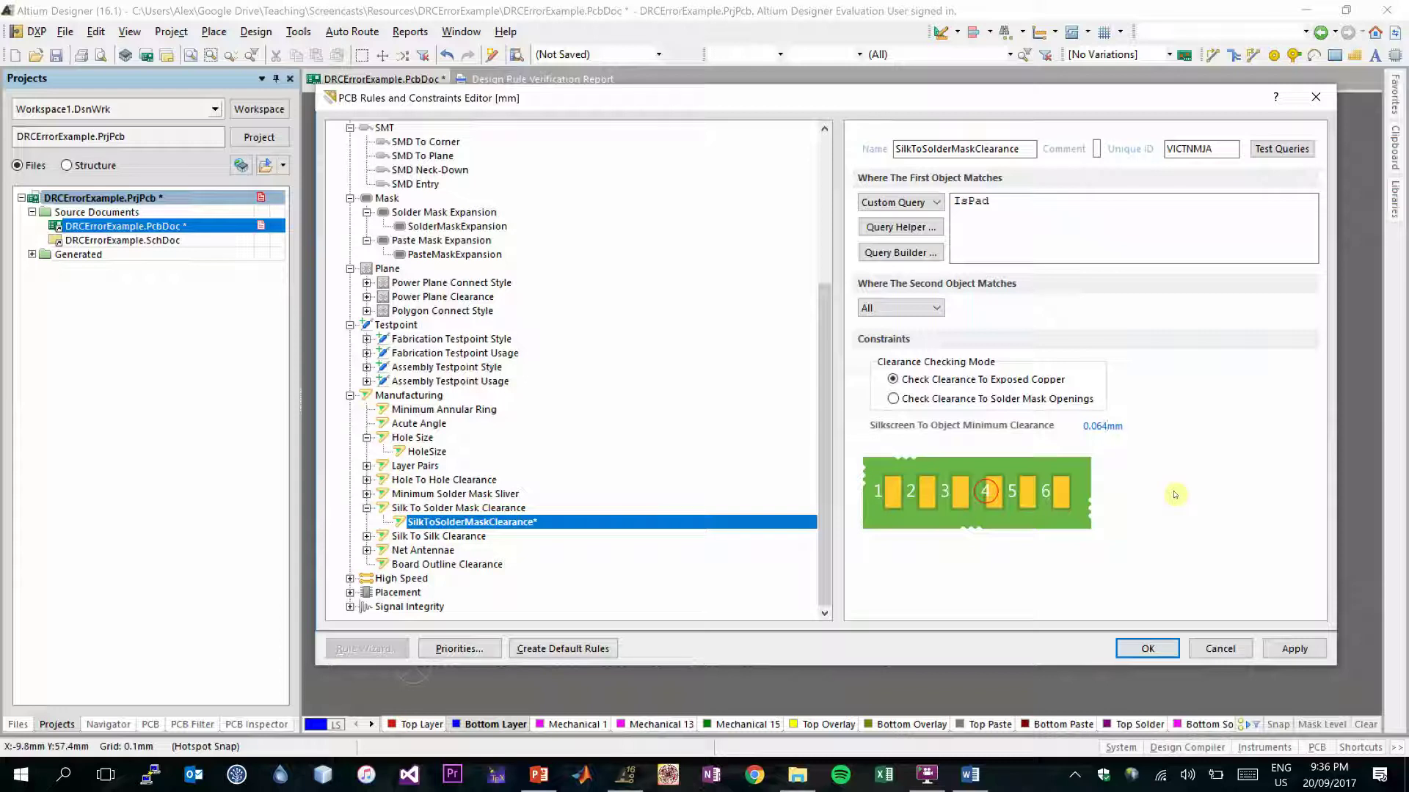
{"action": "type", "text": "06"}
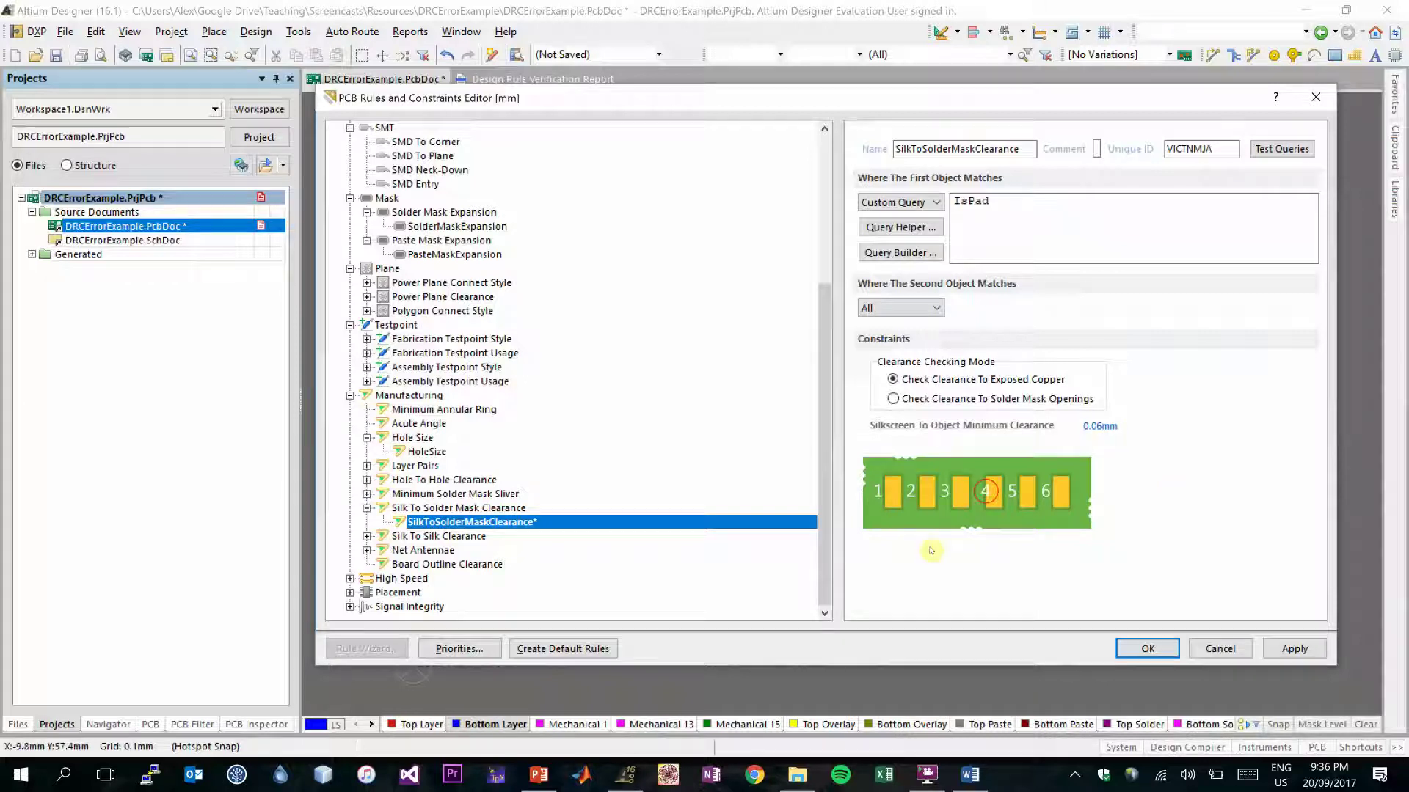
{"action": "left_click", "coordinate": [1295, 648]}
{"action": "left_click", "coordinate": [1148, 648]}
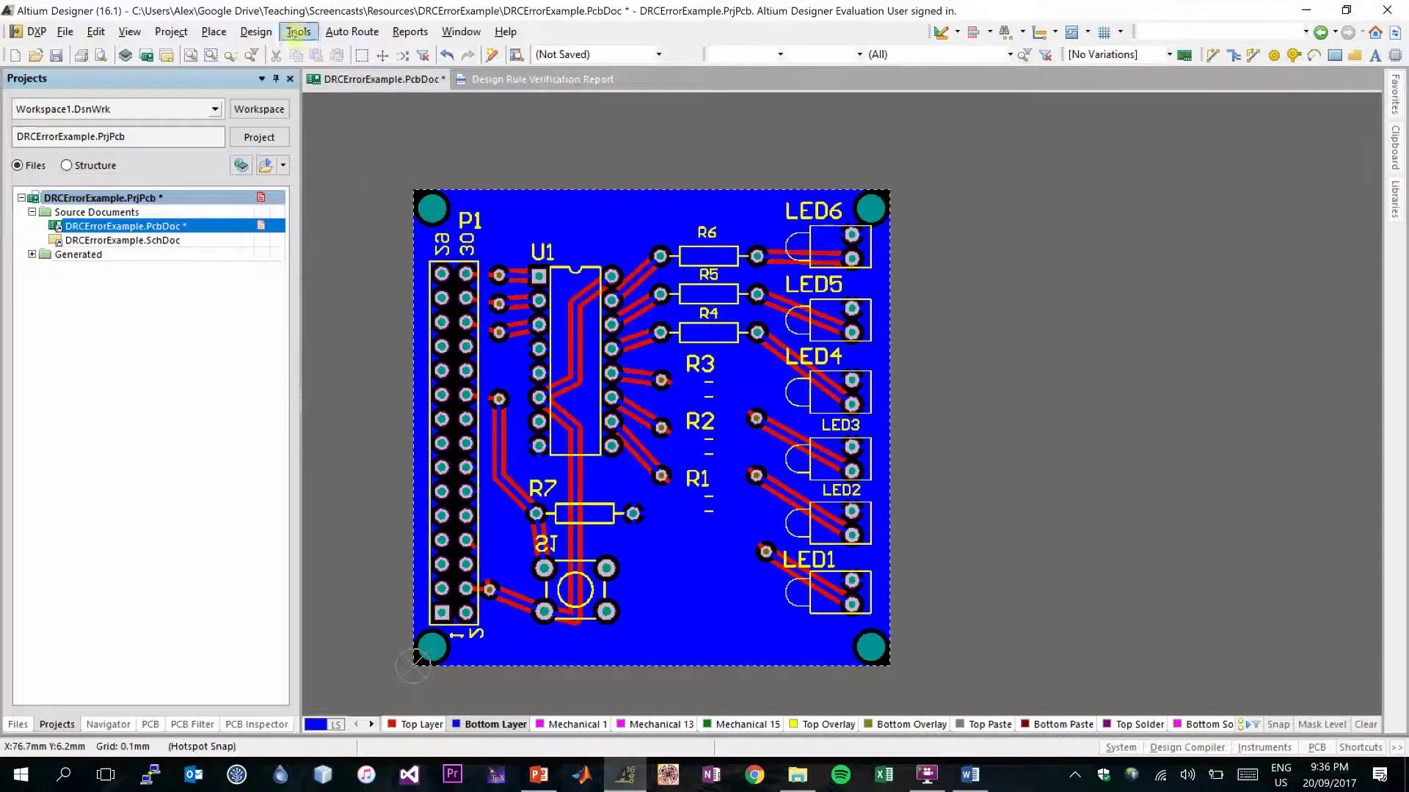
Step: Rerun the design rule check to confirm 0 violations and 0 warnings, then save the project
{"action": "left_click", "coordinate": [298, 32]}
{"action": "left_click", "coordinate": [302, 50]}
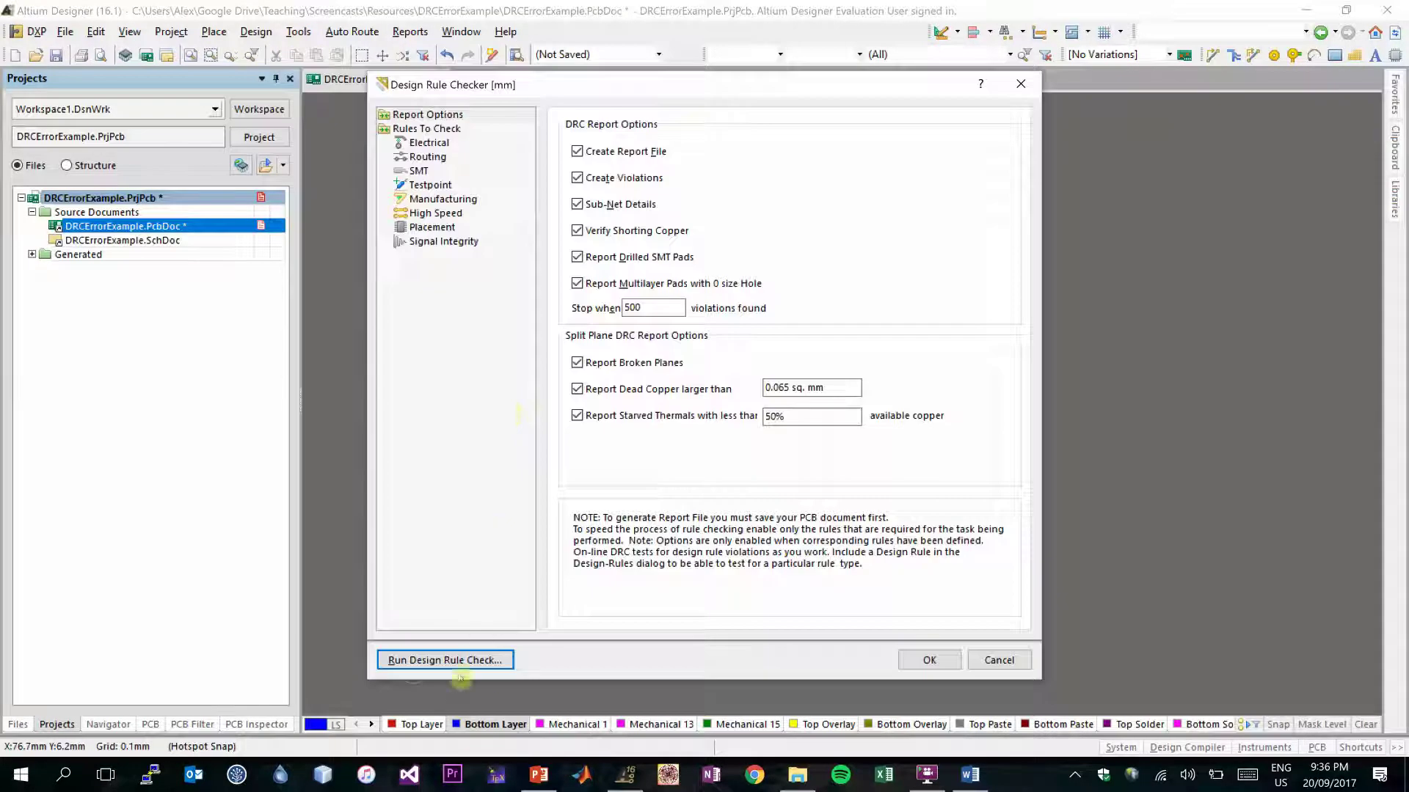
{"action": "left_click", "coordinate": [440, 657]}
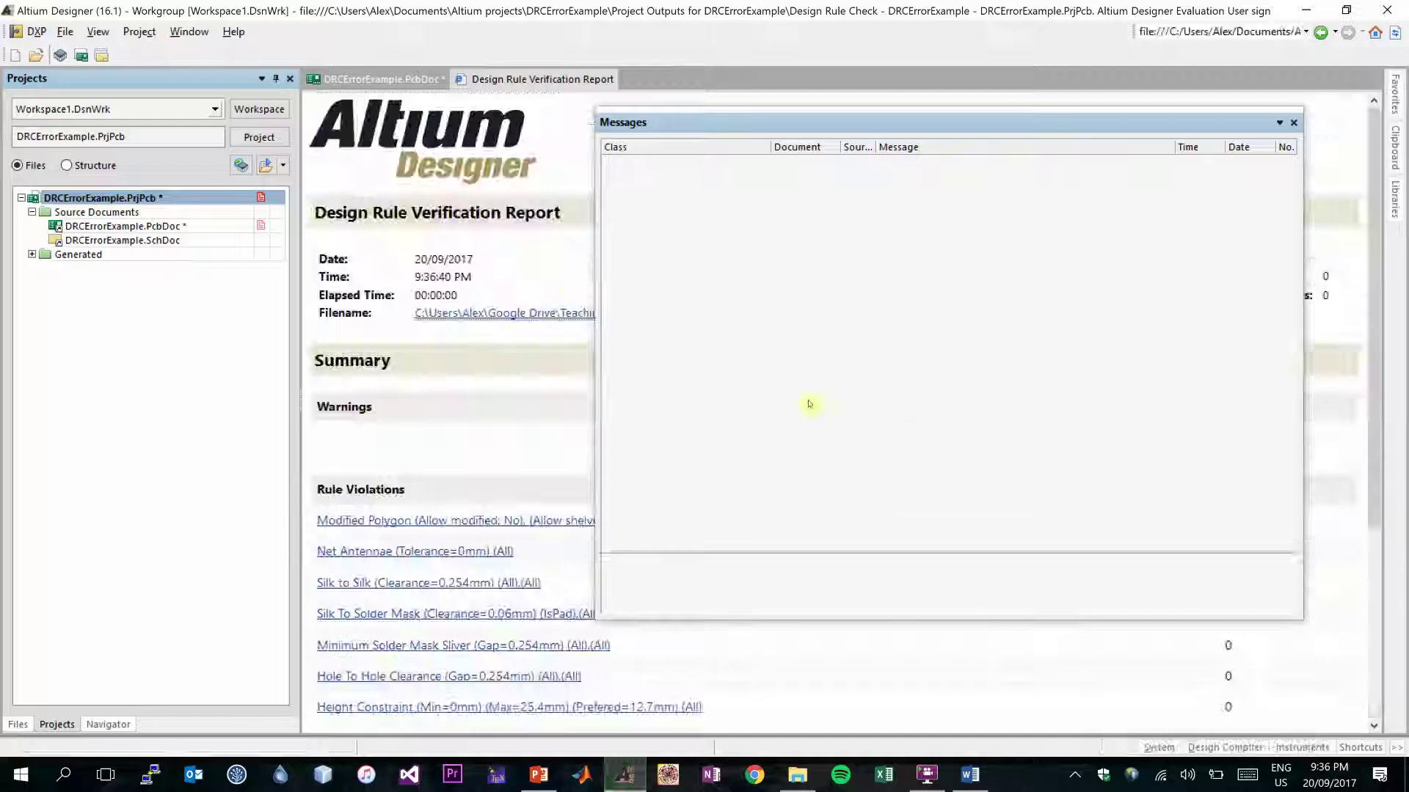
{"action": "left_click", "coordinate": [1294, 123]}
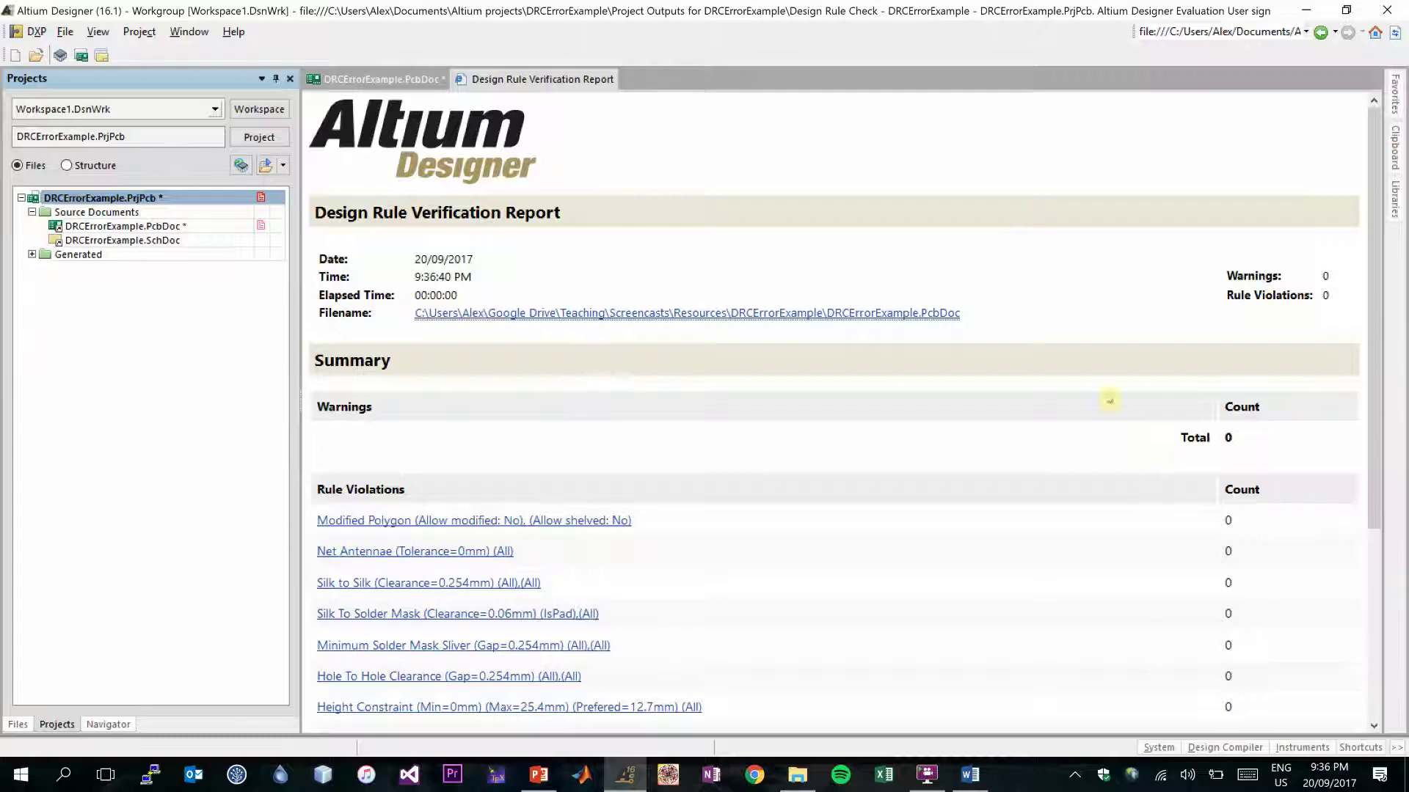
{"action": "scroll", "coordinate": [914, 445], "scroll_direction": "down", "scroll_amount": 3}
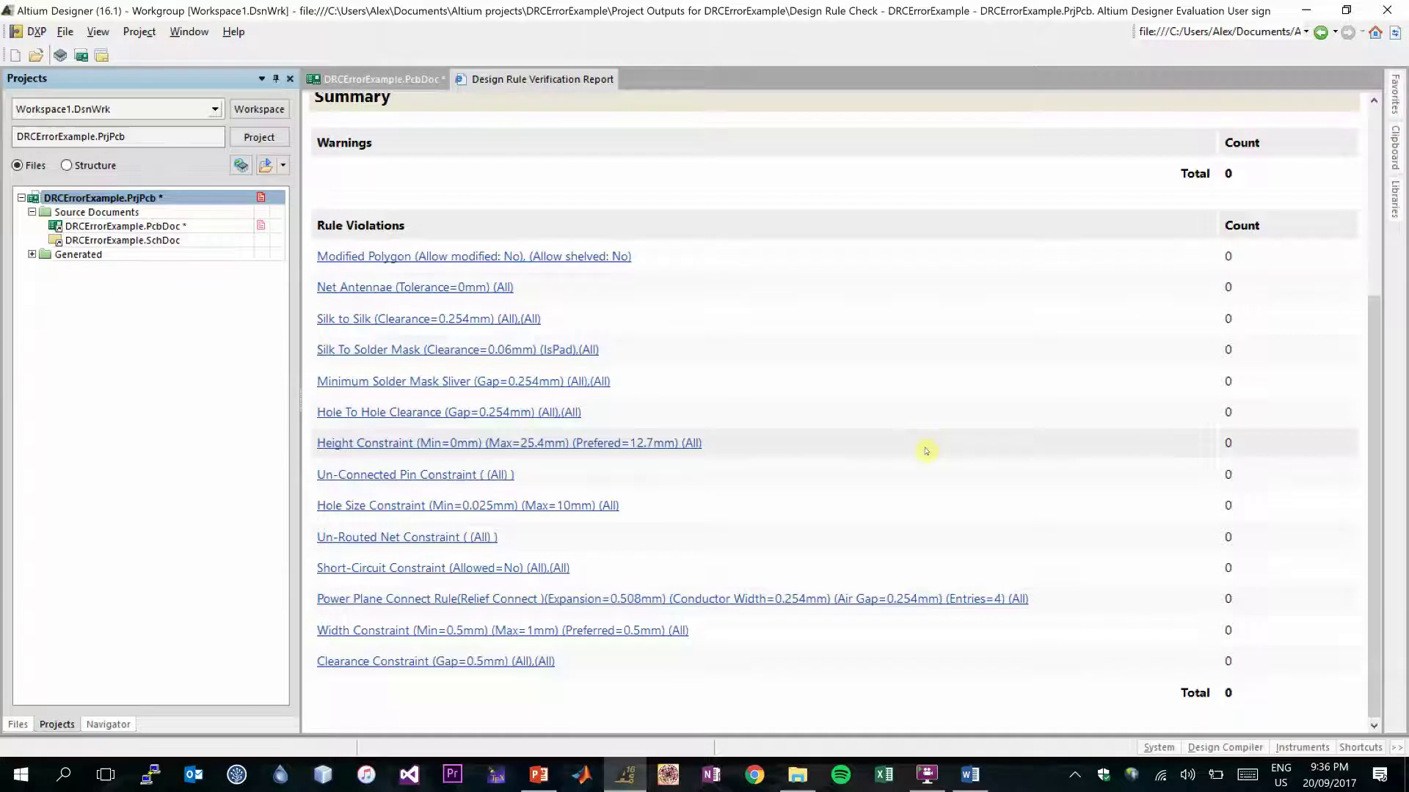
{"action": "left_click", "coordinate": [407, 80]}
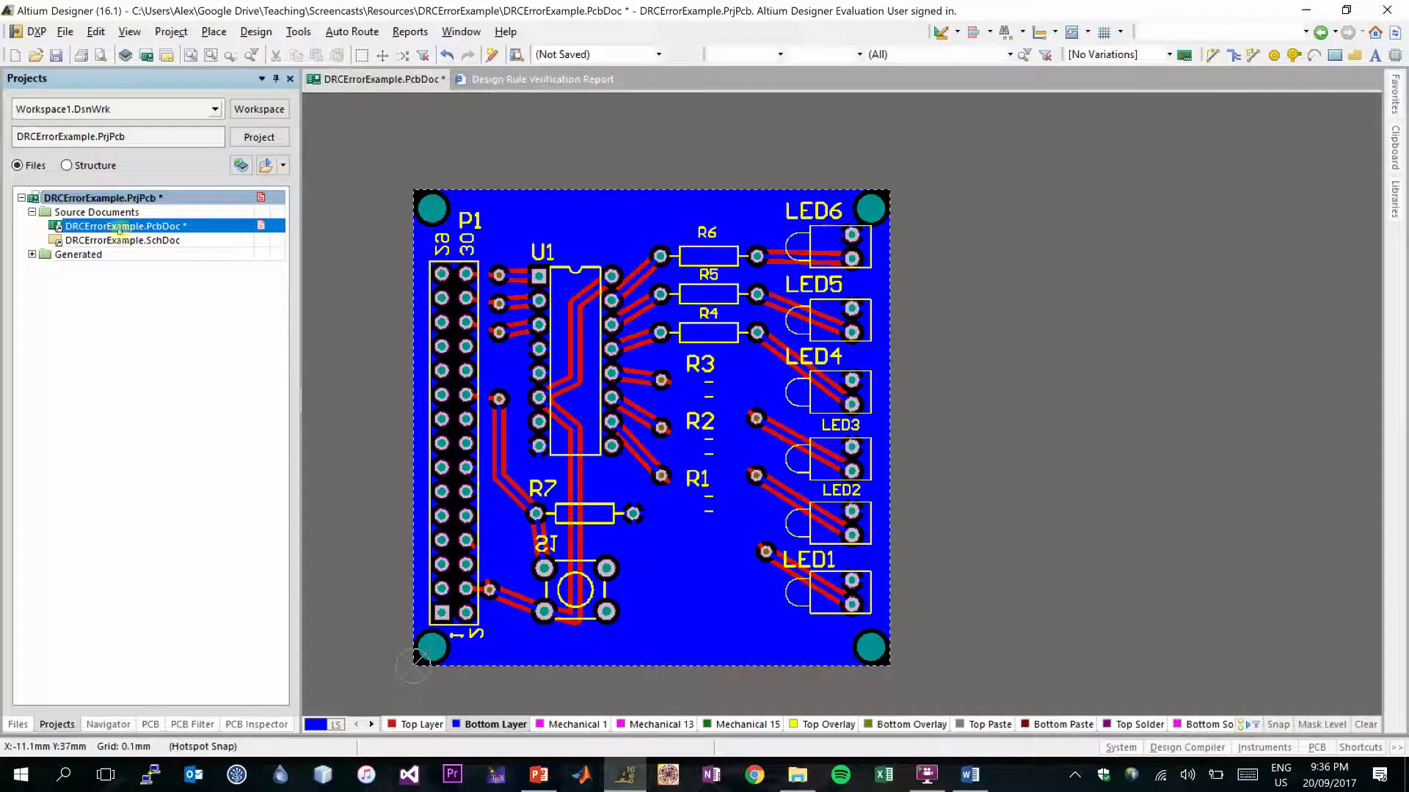
{"action": "right_click", "coordinate": [112, 198]}
{"action": "left_click", "coordinate": [167, 301]}
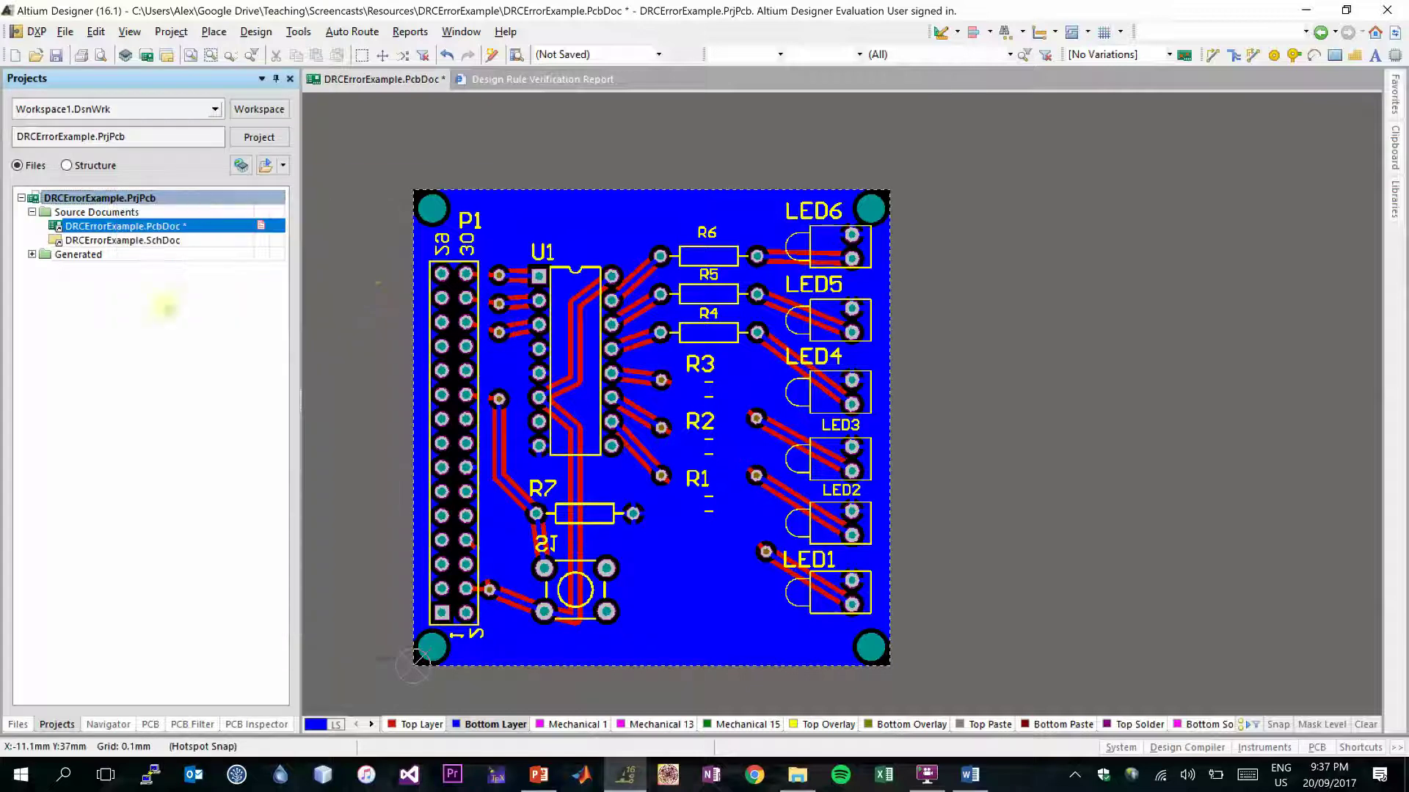